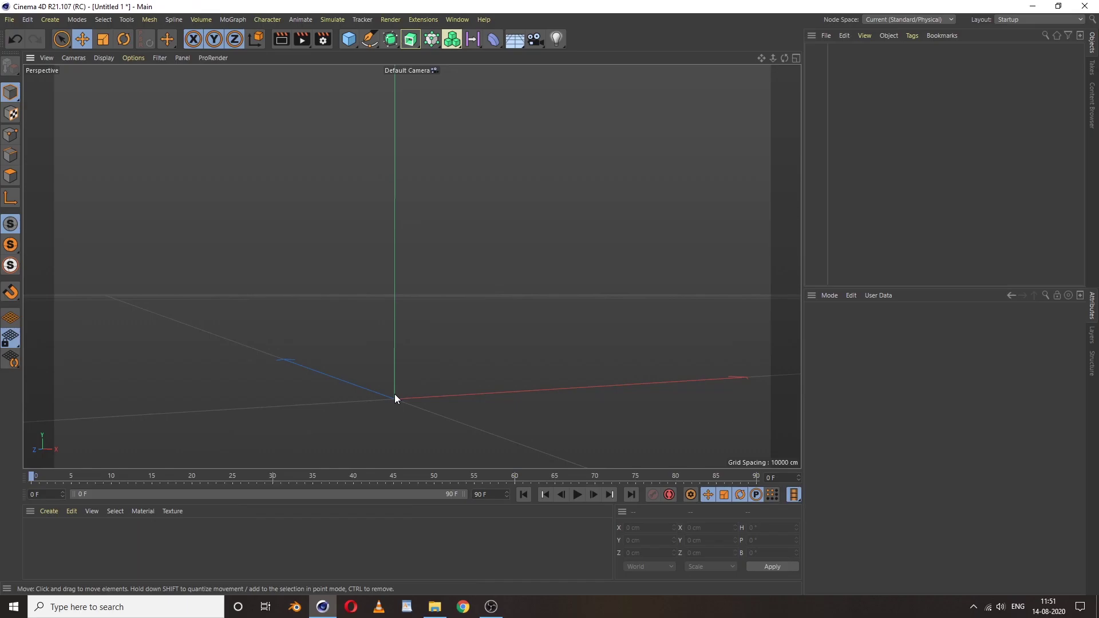
# Add a Figure primitive at the scene origin
pyautogui.click(351, 43)
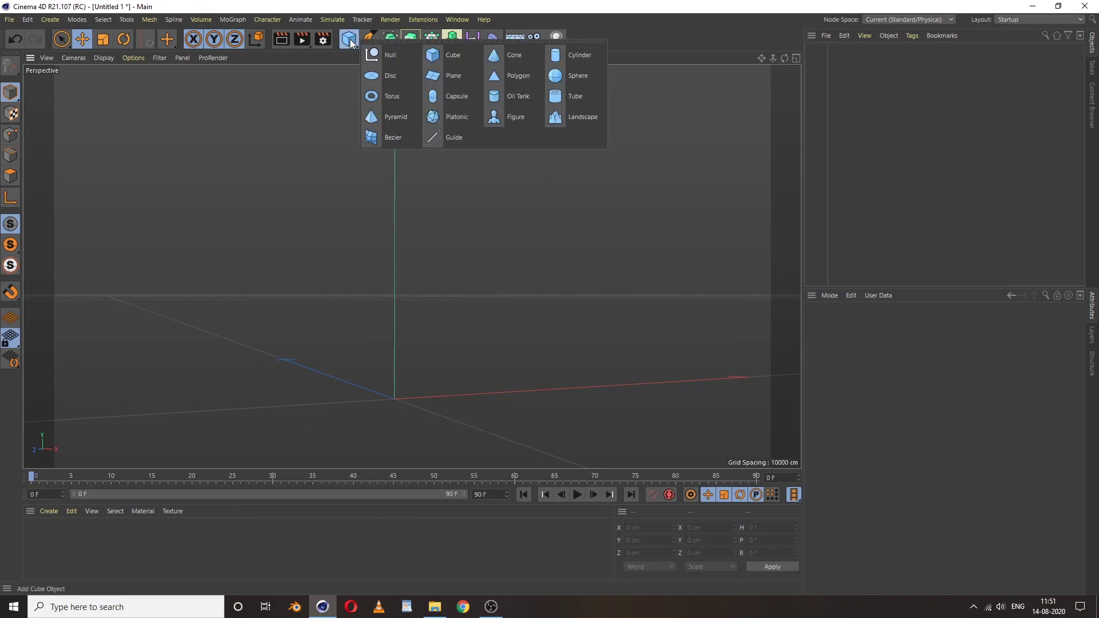
pyautogui.click(516, 117)
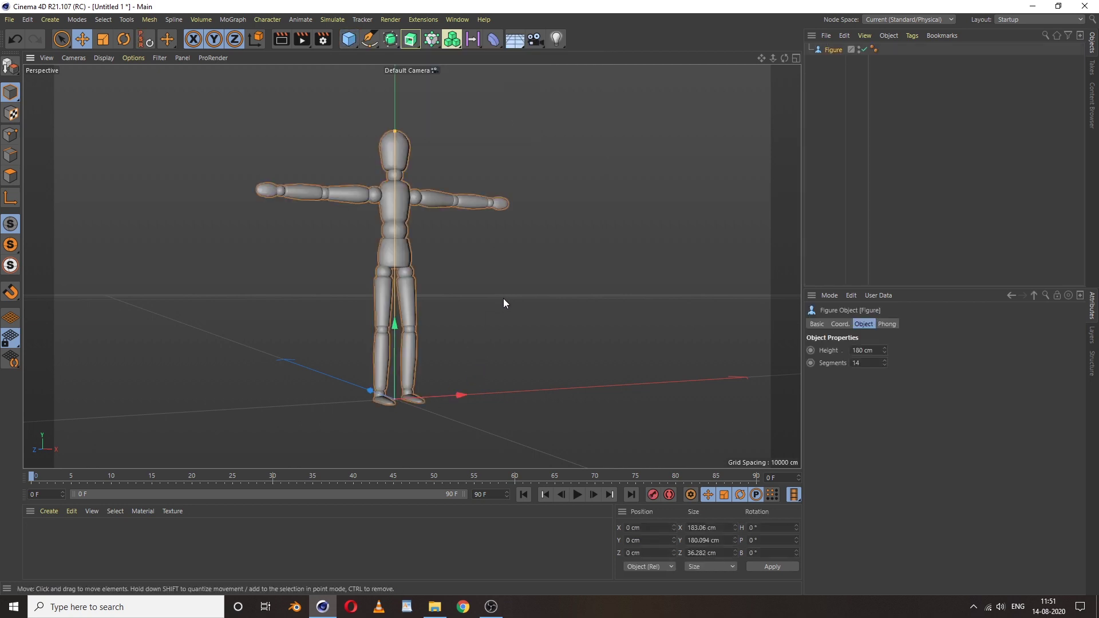
pyautogui.keyDown('alt'); pyautogui.moveTo(503, 304); pyautogui.dragTo(467, 319); pyautogui.keyUp('alt')
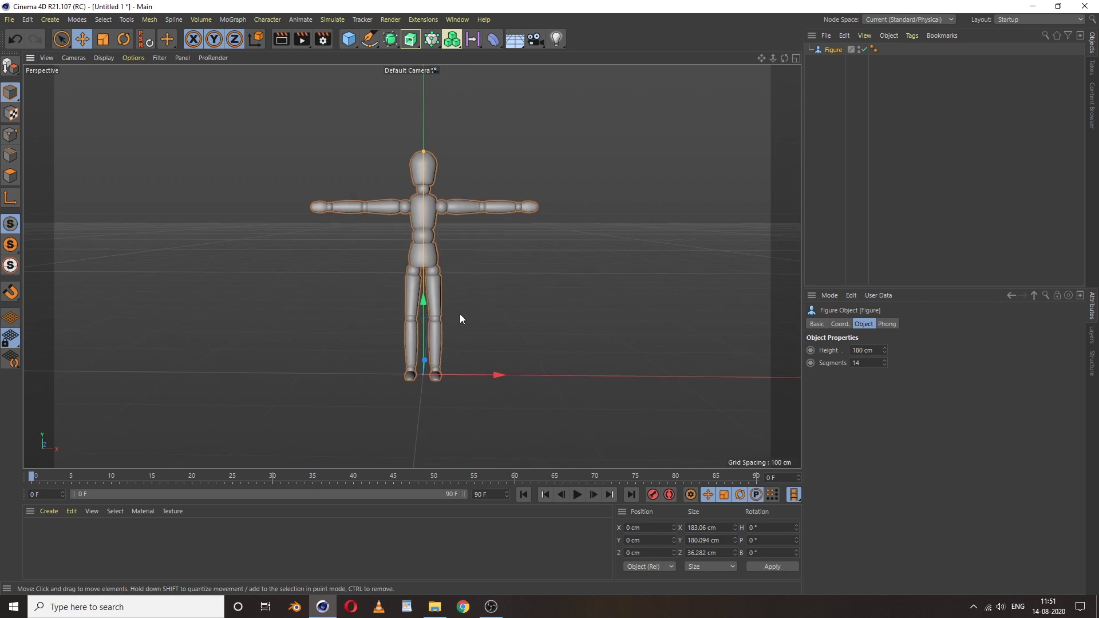
pyautogui.scroll(3, 423, 270)
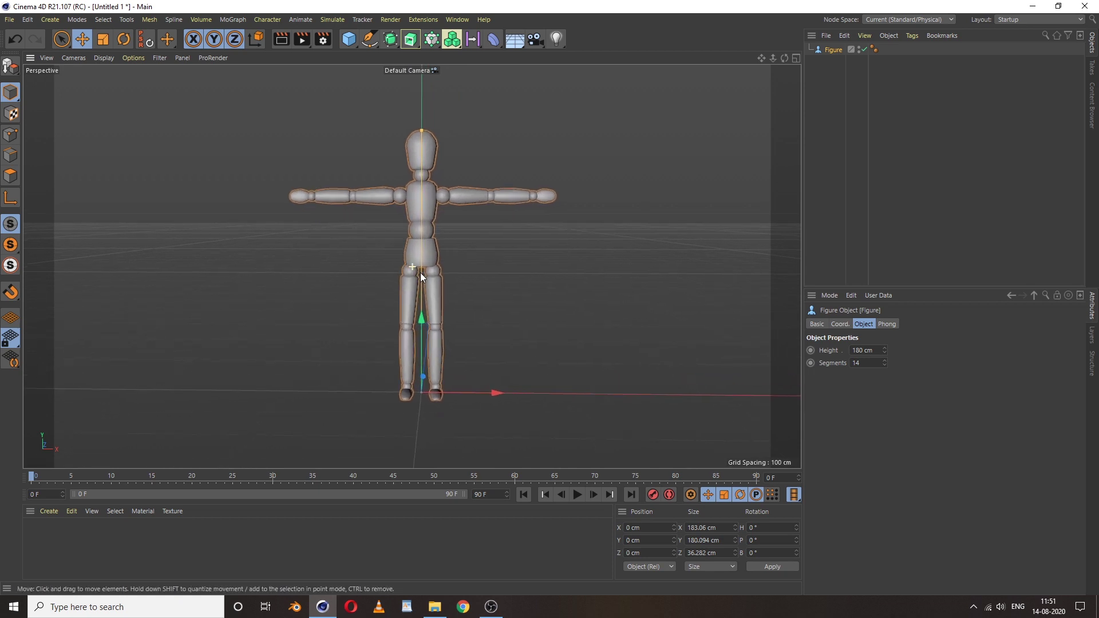
pyautogui.keyDown('alt'); pyautogui.moveTo(411, 219); pyautogui.dragTo(420, 149); pyautogui.keyUp('alt')
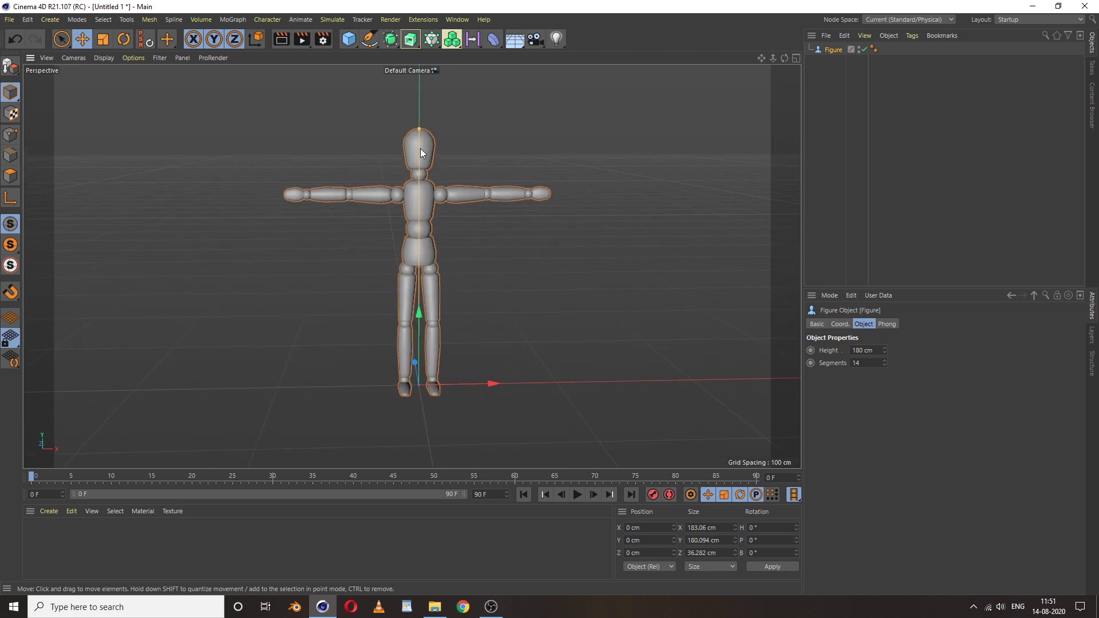
pyautogui.keyDown('alt'); pyautogui.moveTo(424, 249); pyautogui.dragTo(487, 255); pyautogui.keyUp('alt')
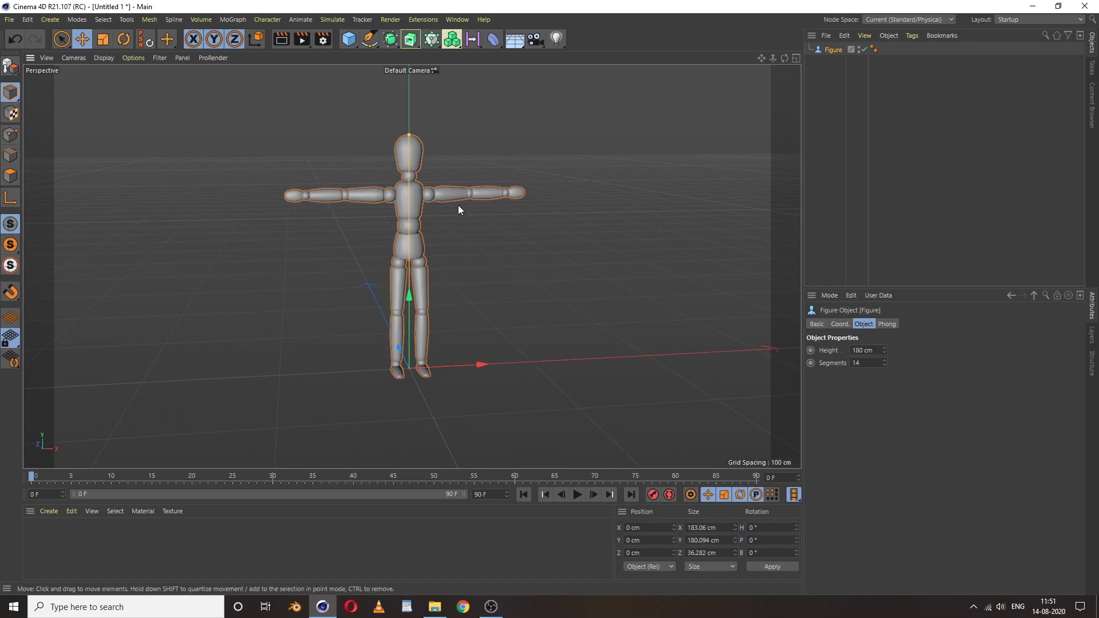
# Export the figure as a Wavefront OBJ file named DUDE, using the default export settings
pyautogui.click(69, 165)
pyautogui.click(8, 22)
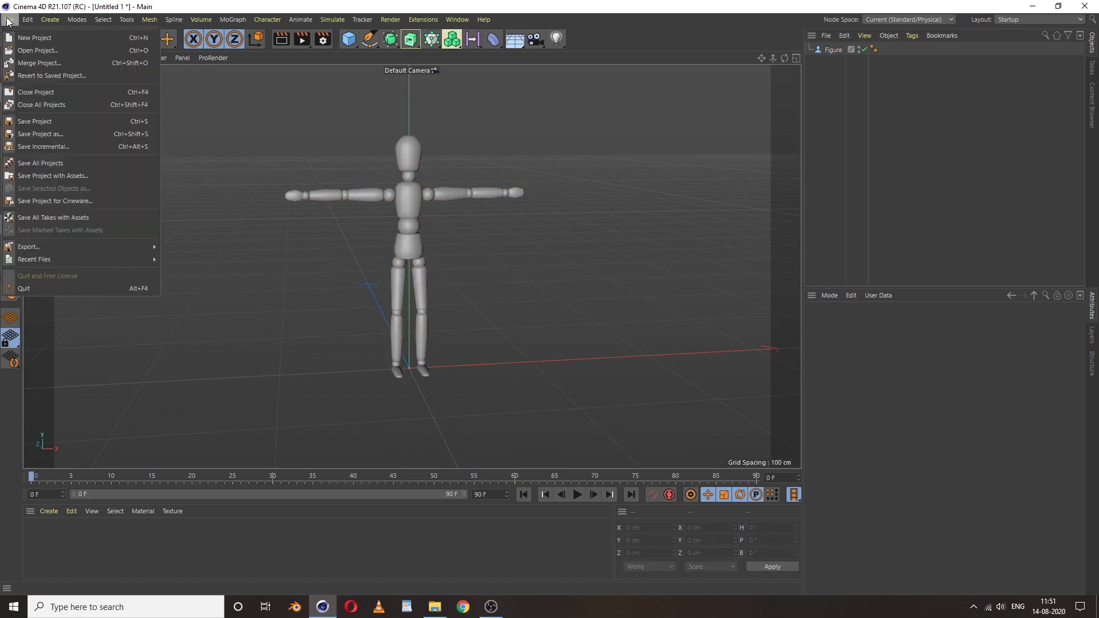
pyautogui.moveTo(41, 247)
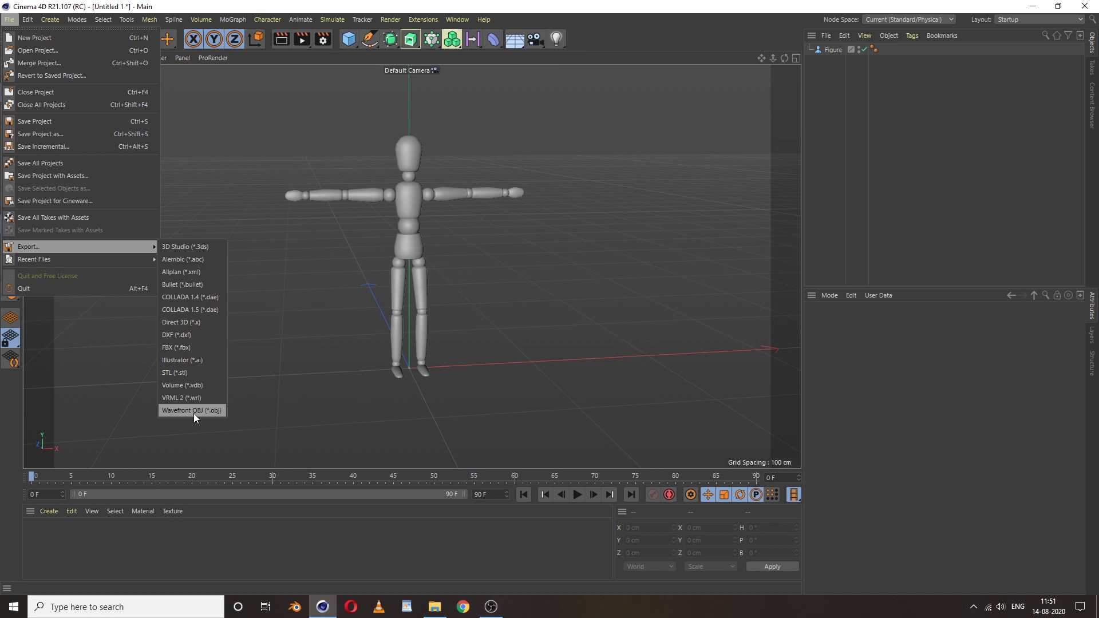
pyautogui.click(194, 413)
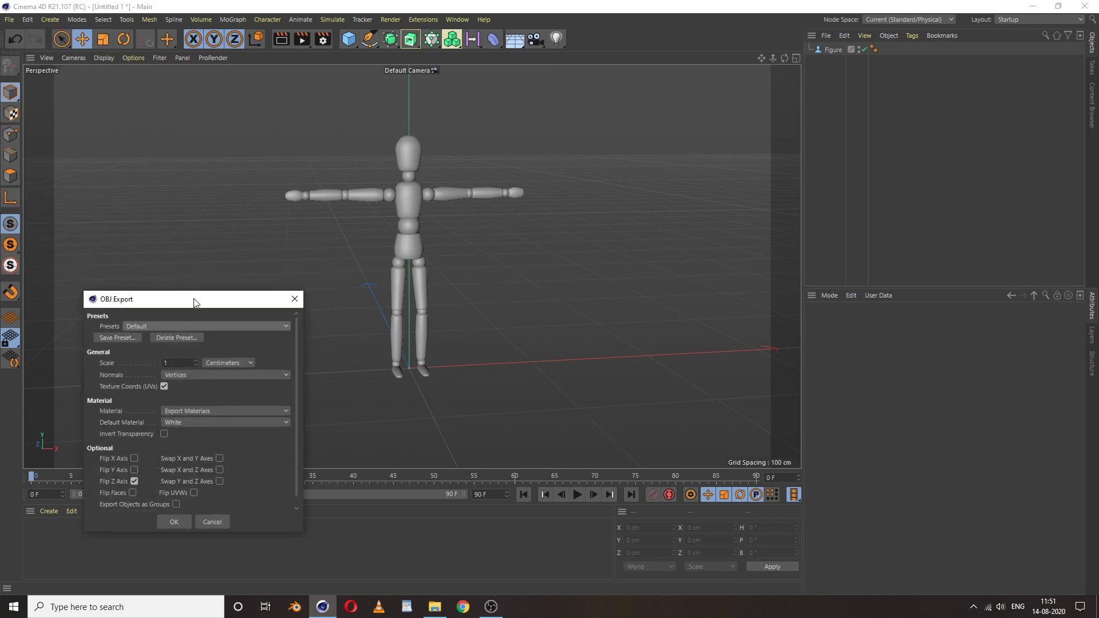
pyautogui.moveTo(194, 302); pyautogui.dragTo(304, 125)
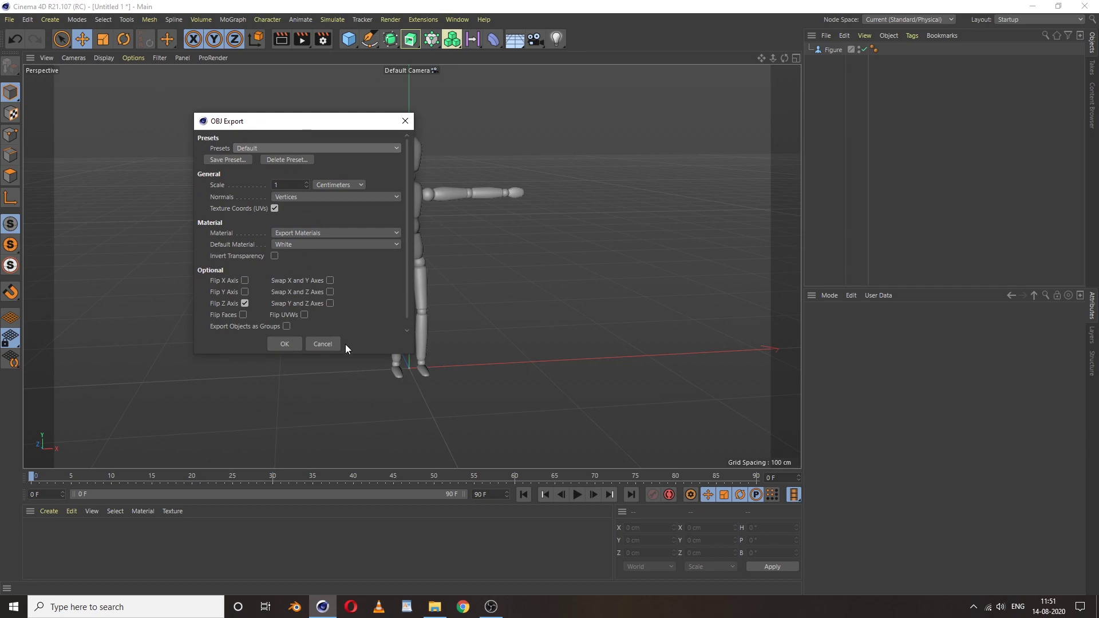
pyautogui.click(284, 343)
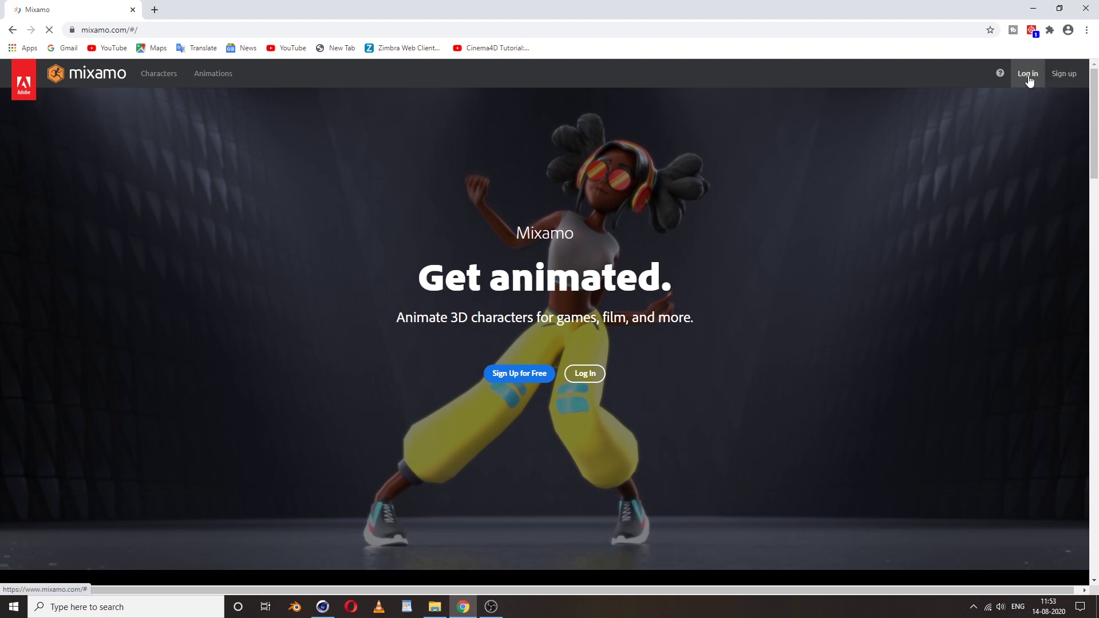
# Switch to the Mixamo website in the browser and sign in with the Google account
pyautogui.click(1028, 74)
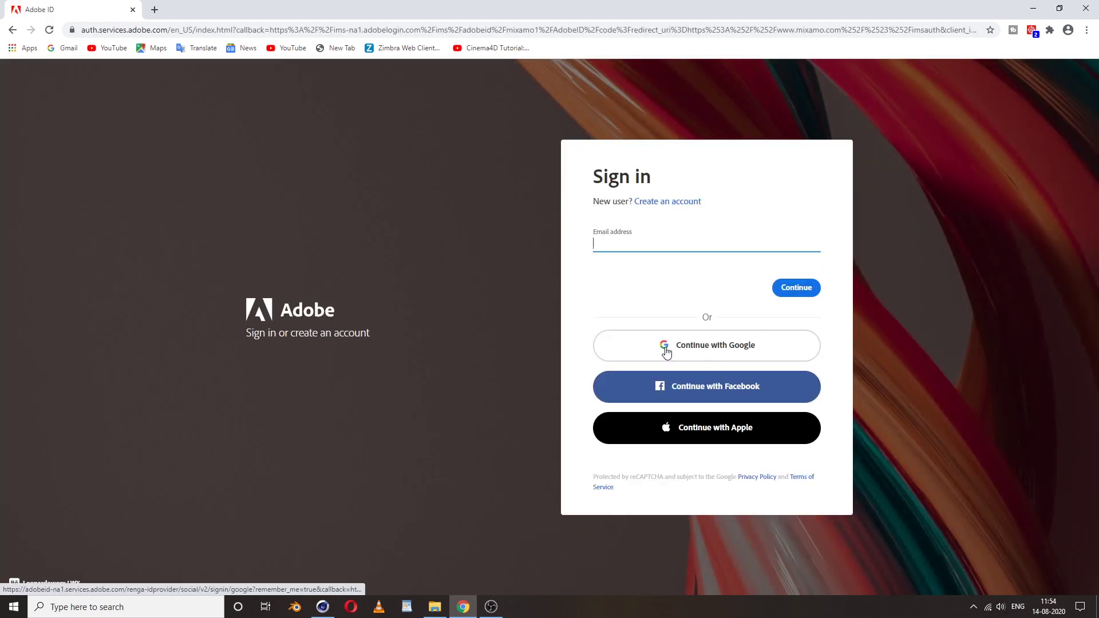
pyautogui.click(694, 347)
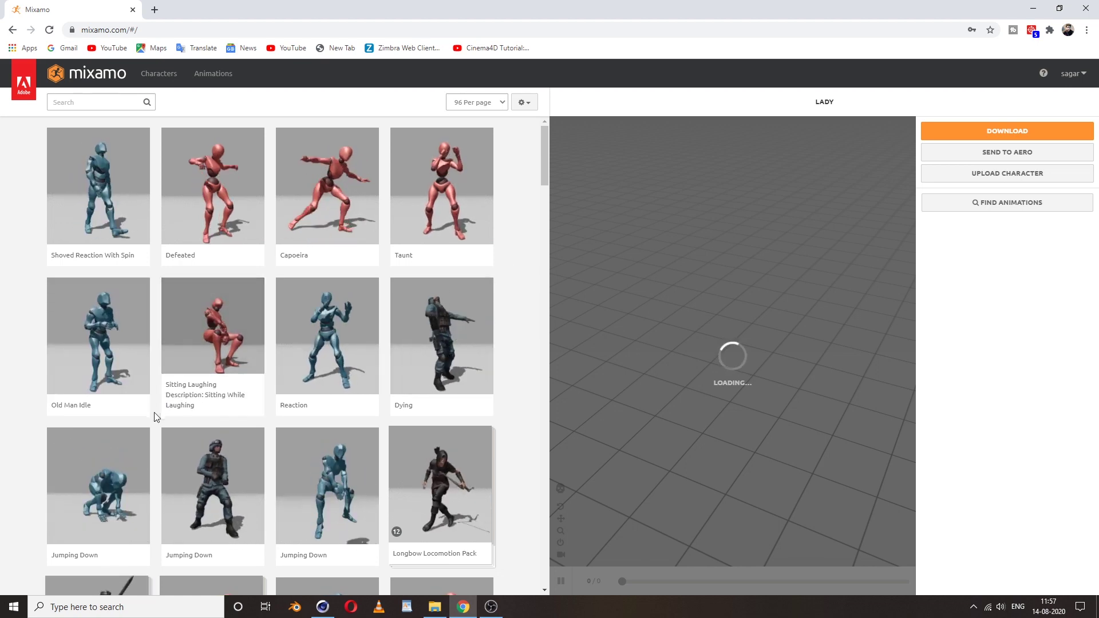
# Upload DUDE.obj from the Tut folder to Mixamo as a new character
pyautogui.click(1004, 174)
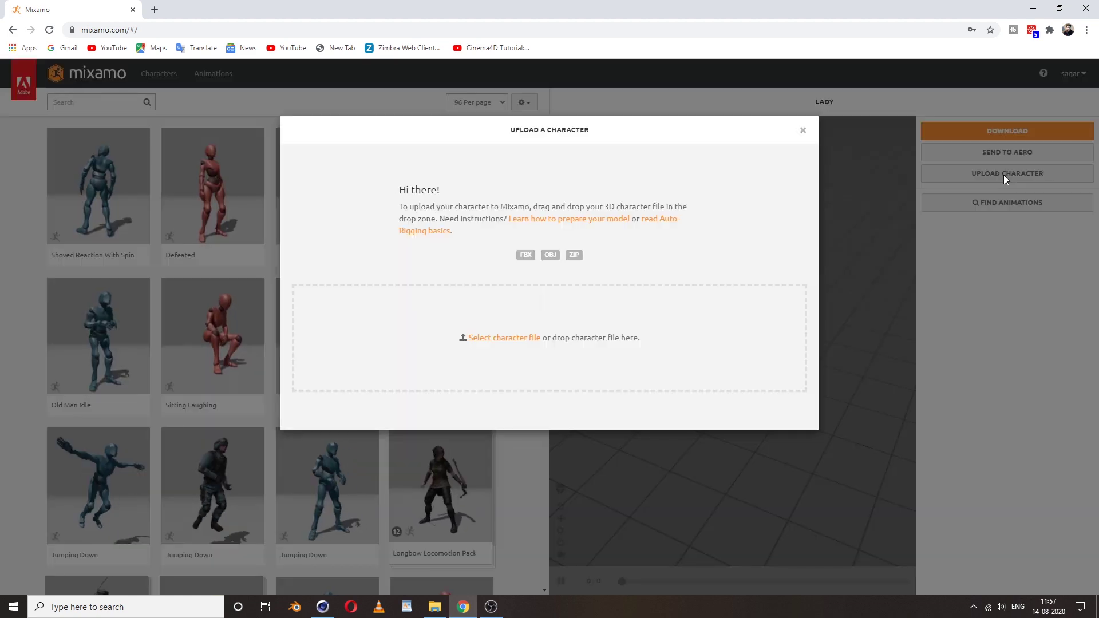
pyautogui.click(434, 606)
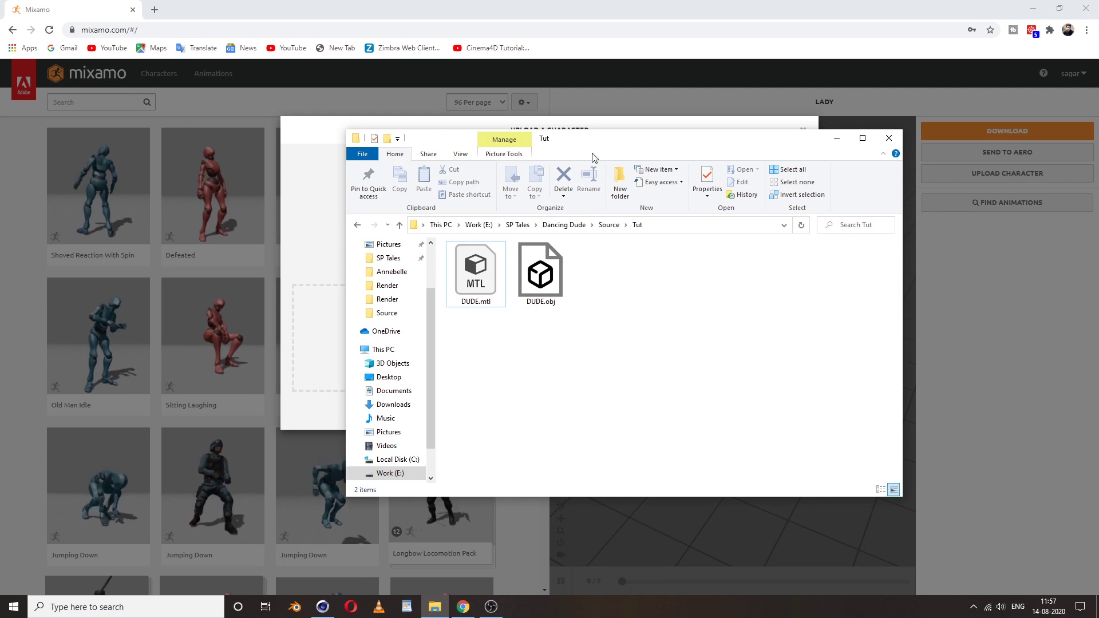
pyautogui.moveTo(600, 154); pyautogui.dragTo(829, 152)
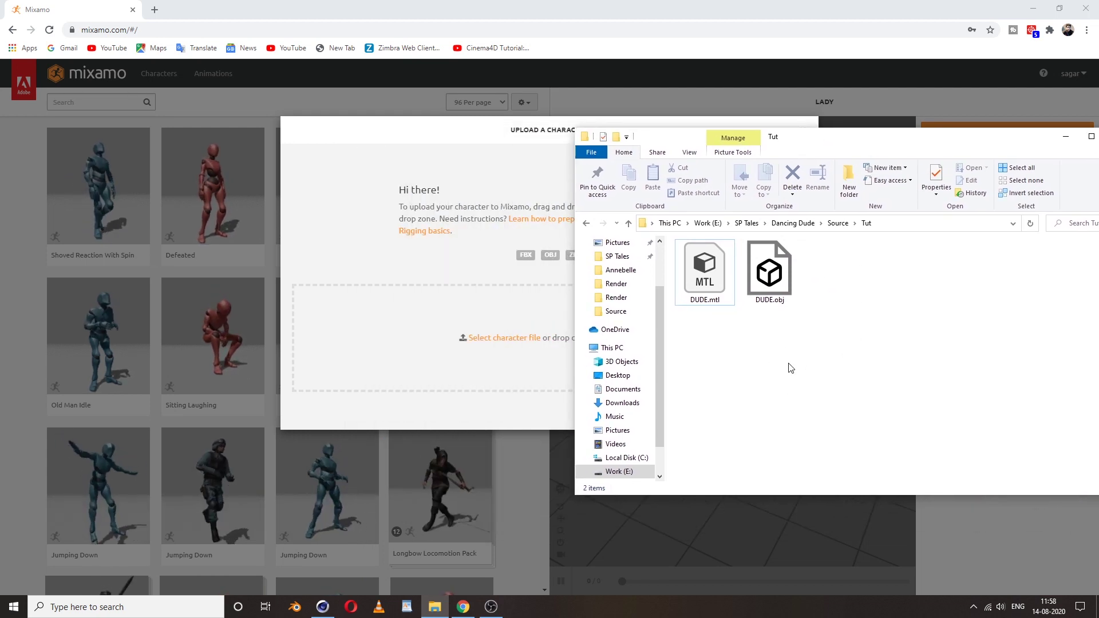
pyautogui.click(771, 302)
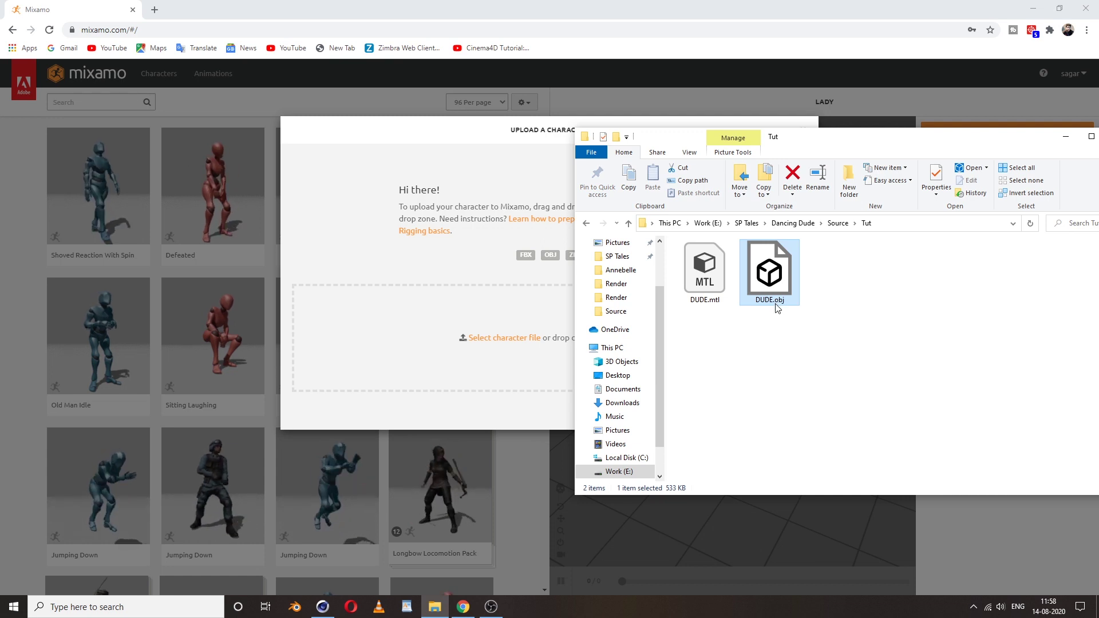
pyautogui.moveTo(779, 309); pyautogui.dragTo(495, 354)
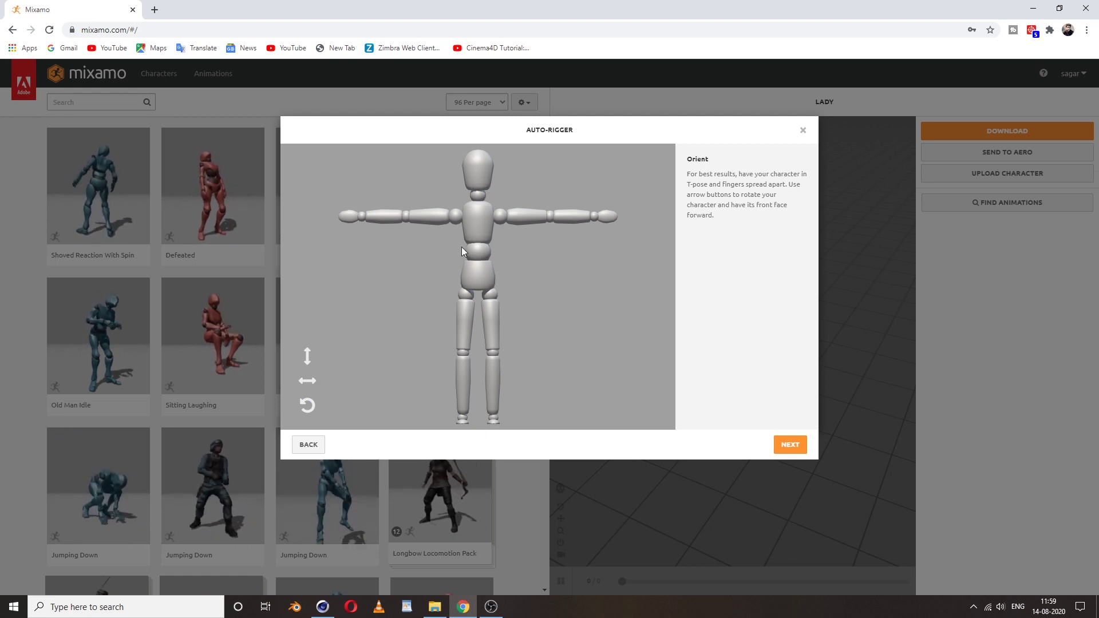
# Accept the character's orientation in the auto-rigger and place the chin marker at the base of the head
pyautogui.click(791, 450)
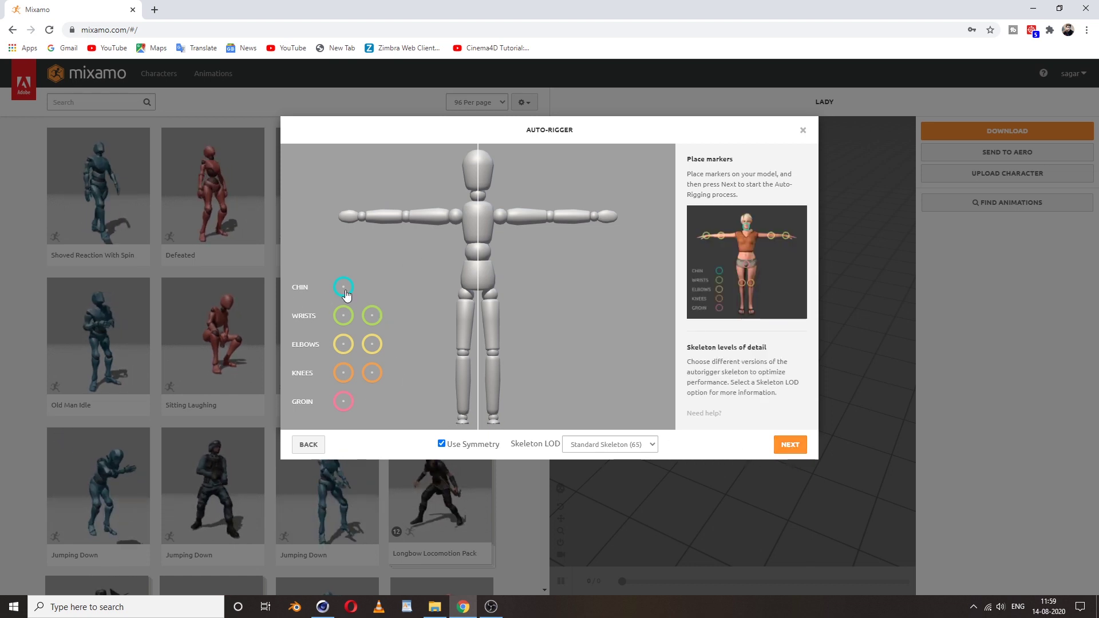
pyautogui.moveTo(345, 293); pyautogui.dragTo(369, 291)
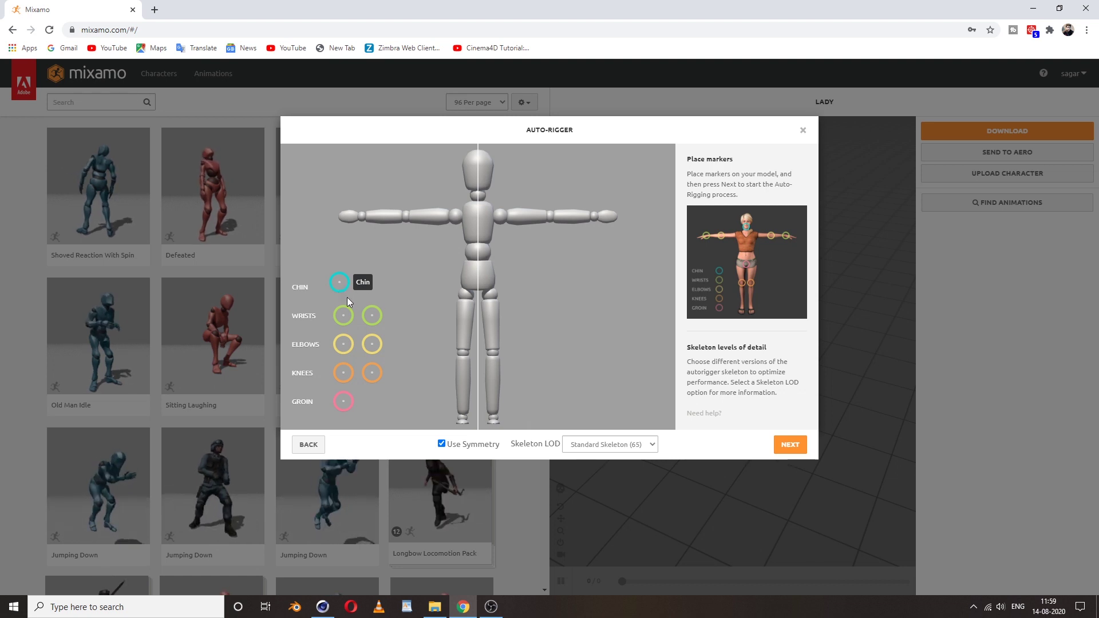
pyautogui.moveTo(342, 292)
pyautogui.mouseDown()
pyautogui.moveTo(401, 261)
pyautogui.moveTo(342, 289)
pyautogui.moveTo(388, 285)
pyautogui.moveTo(454, 221)
pyautogui.moveTo(479, 164)
pyautogui.moveTo(480, 195)
pyautogui.mouseUp()
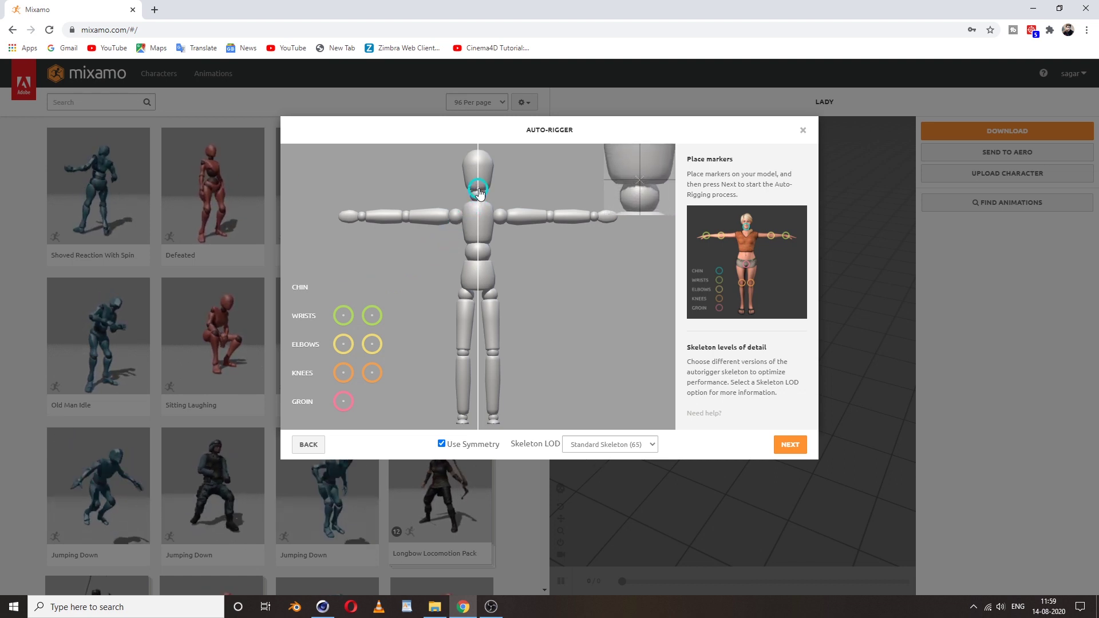
pyautogui.moveTo(480, 195); pyautogui.dragTo(479, 195)
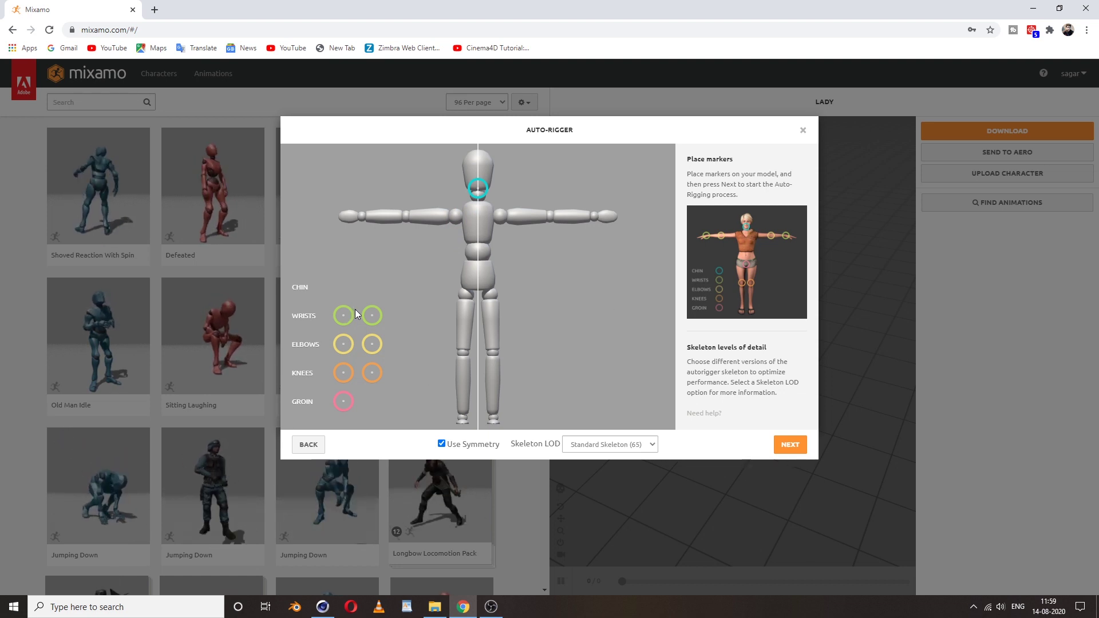
# Place the wrist, elbow, knee and groin markers on the matching joints of the figure with symmetry on
pyautogui.moveTo(343, 315); pyautogui.dragTo(359, 221)
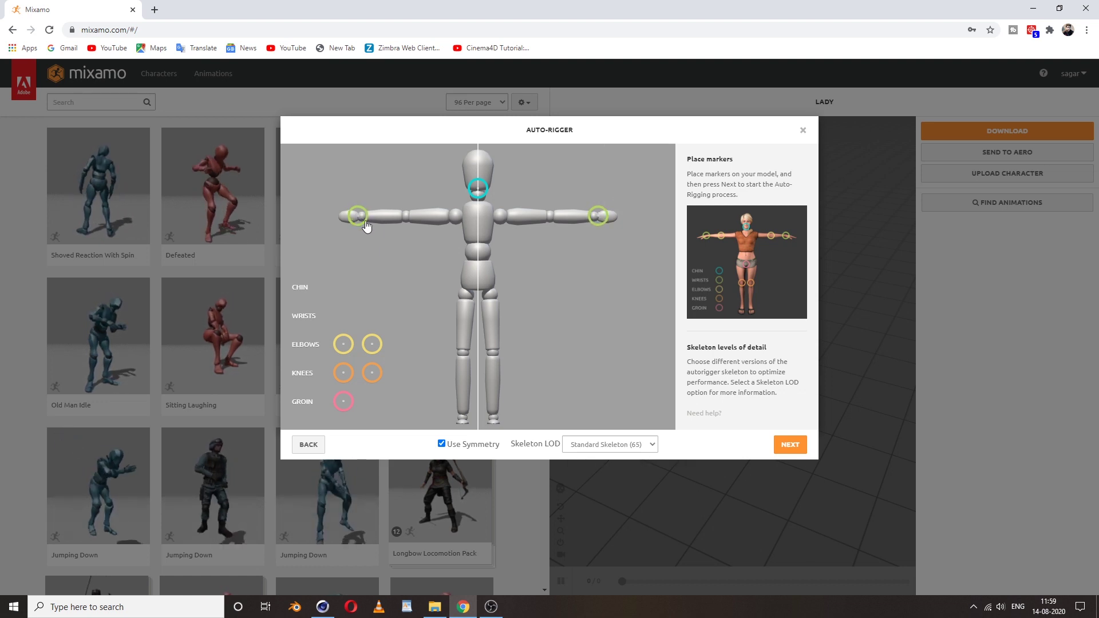
pyautogui.moveTo(343, 344)
pyautogui.mouseDown()
pyautogui.moveTo(427, 239)
pyautogui.moveTo(395, 218)
pyautogui.moveTo(407, 220)
pyautogui.mouseUp()
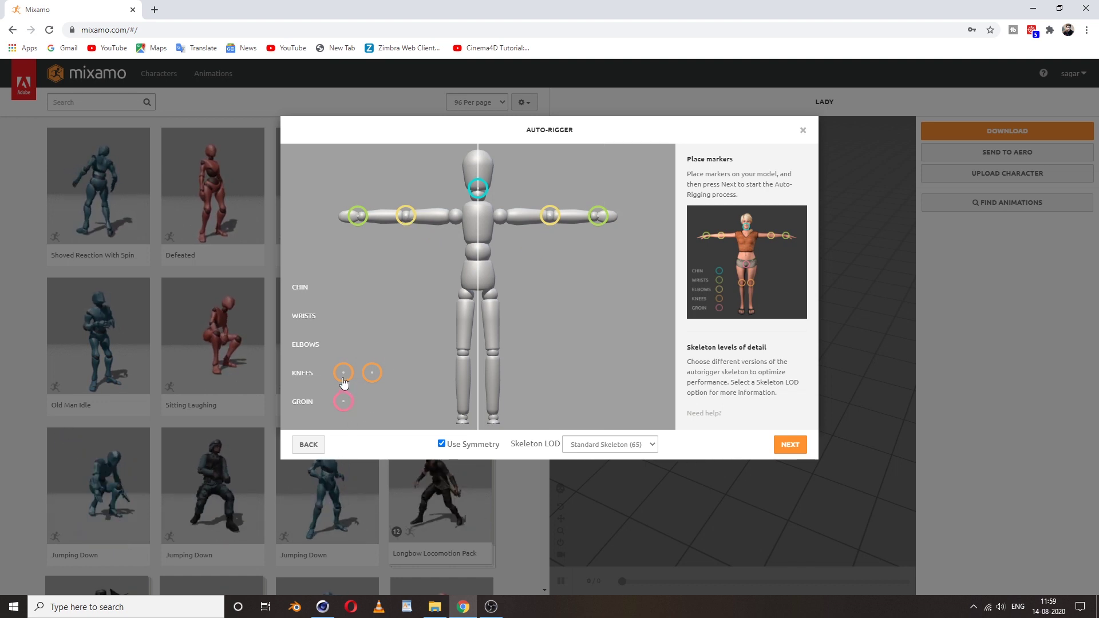
pyautogui.moveTo(354, 375)
pyautogui.mouseDown()
pyautogui.moveTo(435, 346)
pyautogui.moveTo(464, 359)
pyautogui.mouseUp()
pyautogui.moveTo(344, 401); pyautogui.dragTo(480, 286)
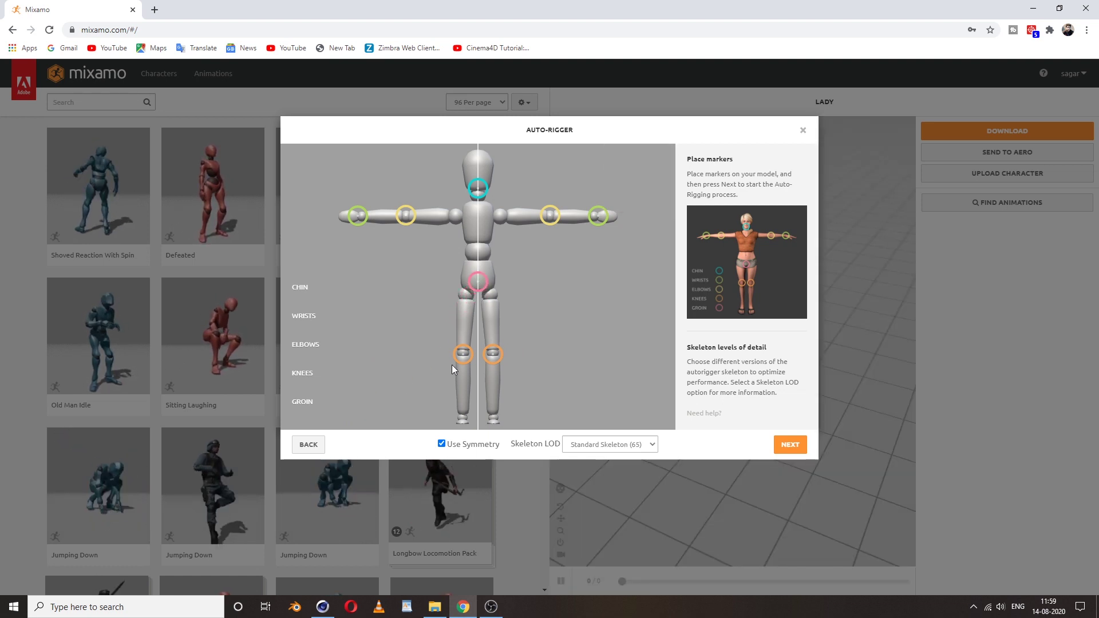
# Run auto-rigging with the Standard Skeleton (65), review the rigged character and accept it
pyautogui.click(793, 446)
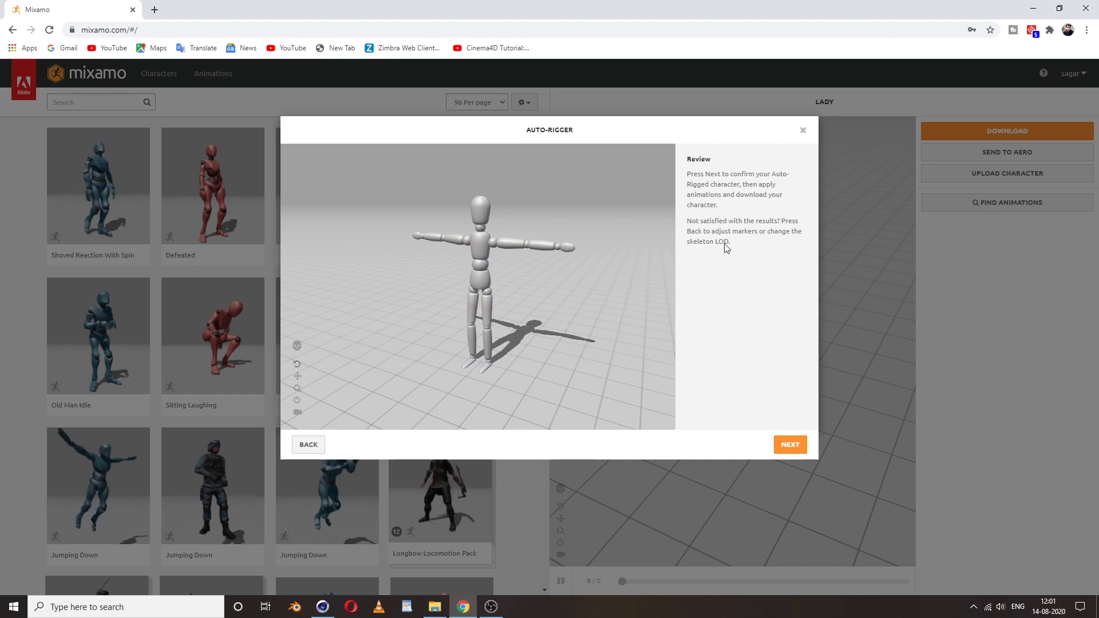
pyautogui.moveTo(480, 317)
pyautogui.mouseDown()
pyautogui.moveTo(591, 290)
pyautogui.moveTo(738, 302)
pyautogui.moveTo(516, 345)
pyautogui.moveTo(496, 324)
pyautogui.mouseUp()
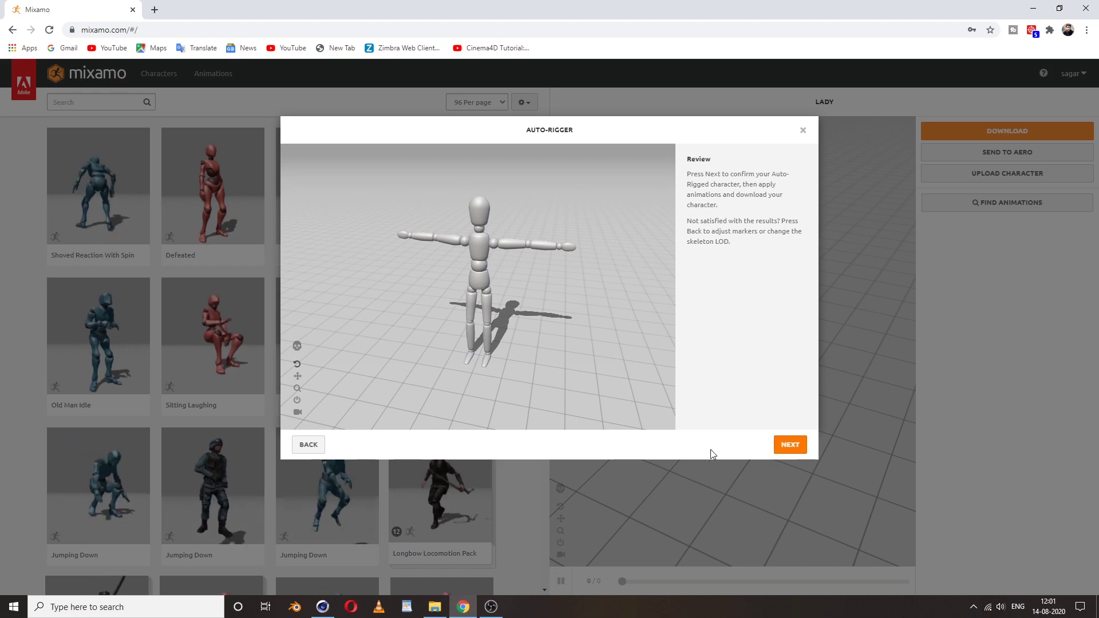
pyautogui.click(790, 444)
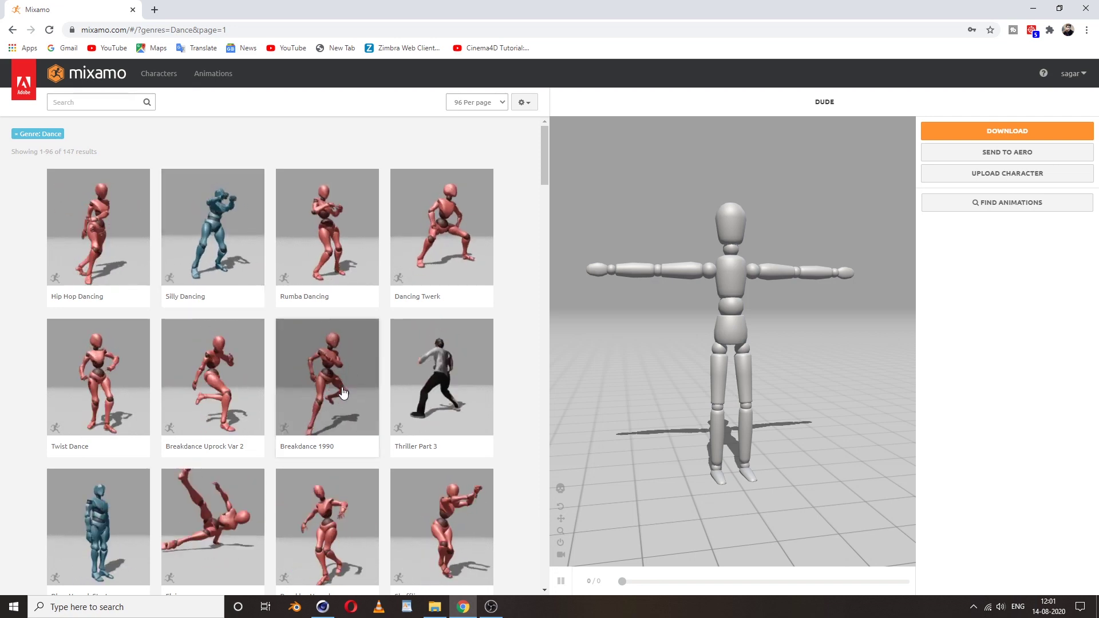
# Browse the Dance genre animations and apply Swing Dancing to the character
pyautogui.scroll(-3, 343, 392)
pyautogui.scroll(-1, 344, 392)
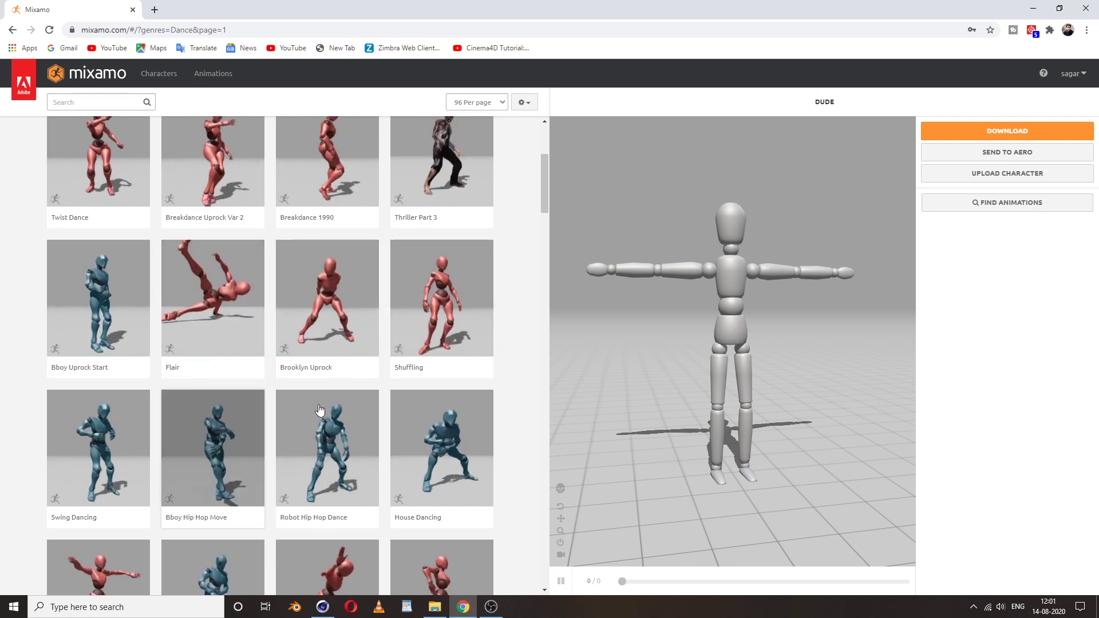
pyautogui.scroll(-3, 407, 367)
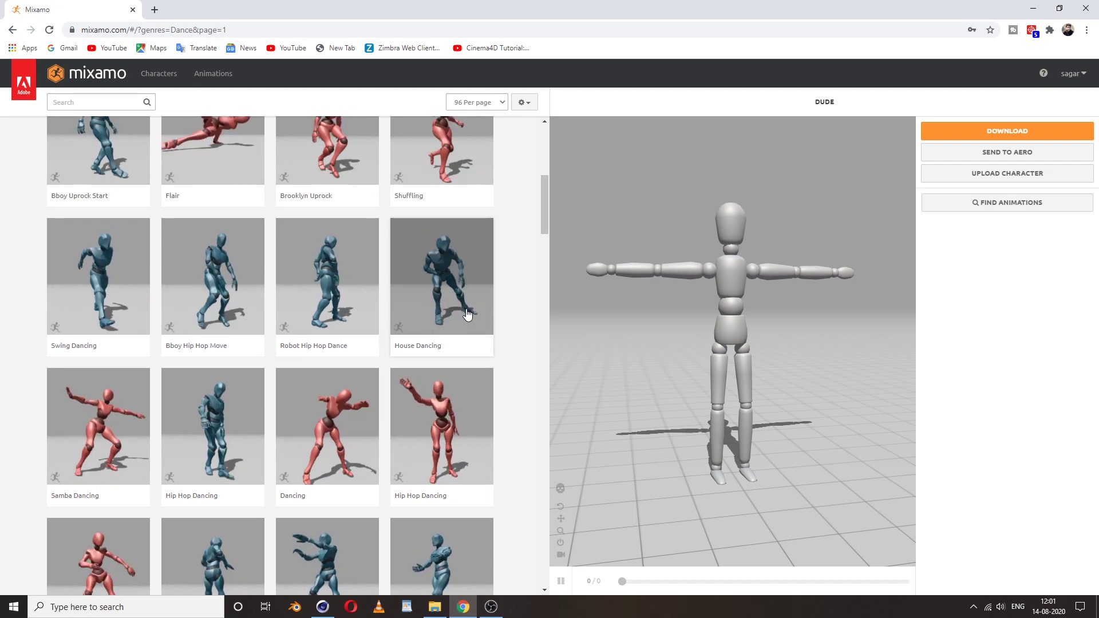
pyautogui.click(446, 428)
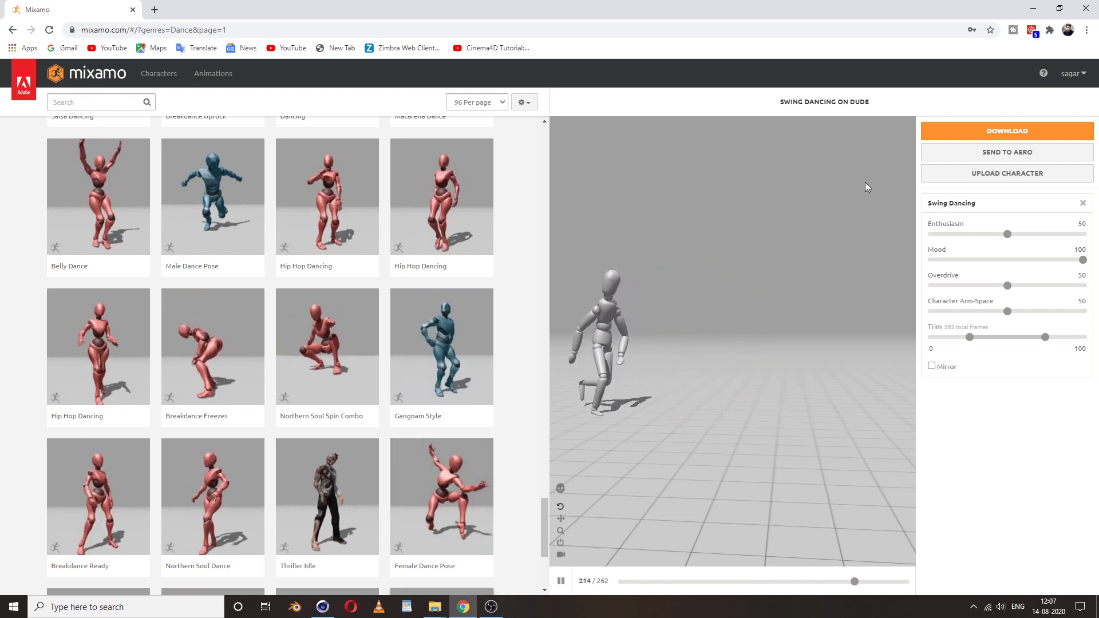
# Download the Swing Dancing character as FBX with skin, 30 frames per second and no keyframe reduction
pyautogui.scroll(-4, 450, 412)
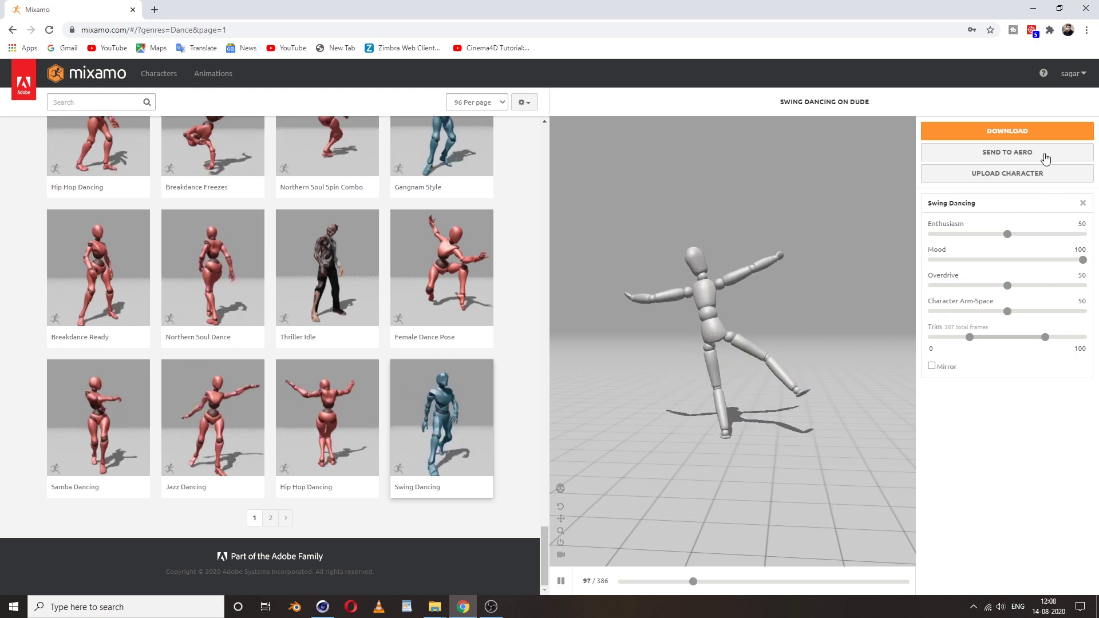
pyautogui.click(1011, 133)
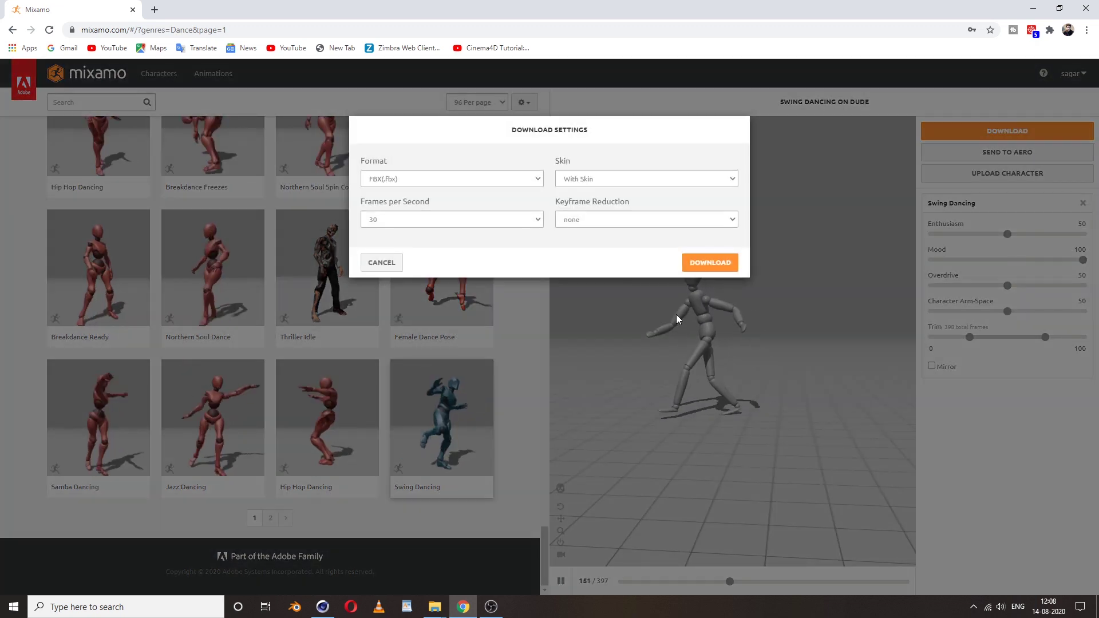
pyautogui.click(708, 262)
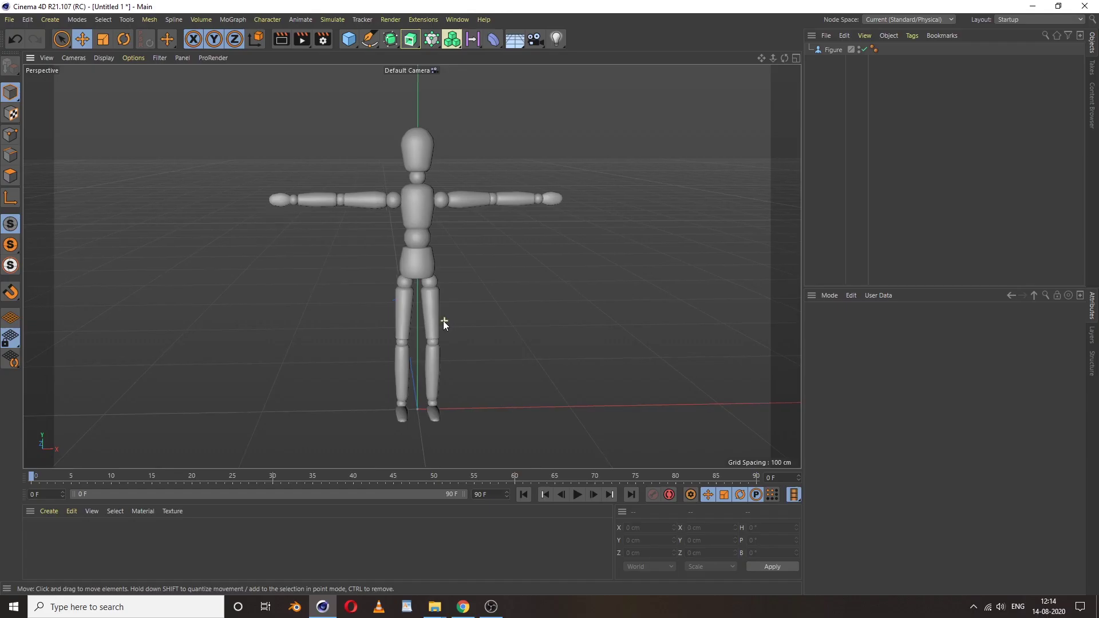
pyautogui.scroll(-3, 442, 297)
pyautogui.keyDown('alt'); pyautogui.moveTo(488, 284); pyautogui.dragTo(438, 318); pyautogui.keyUp('alt')
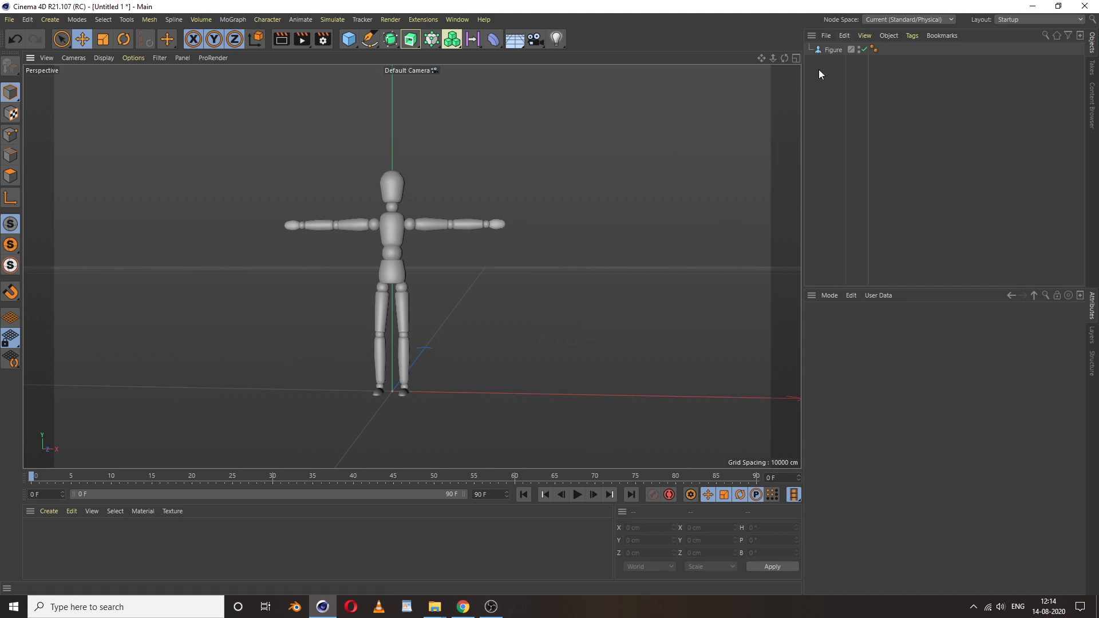
# Disable the original Figure object so that it is hidden in the scene
pyautogui.click(831, 50)
pyautogui.click(865, 50)
pyautogui.click(142, 164)
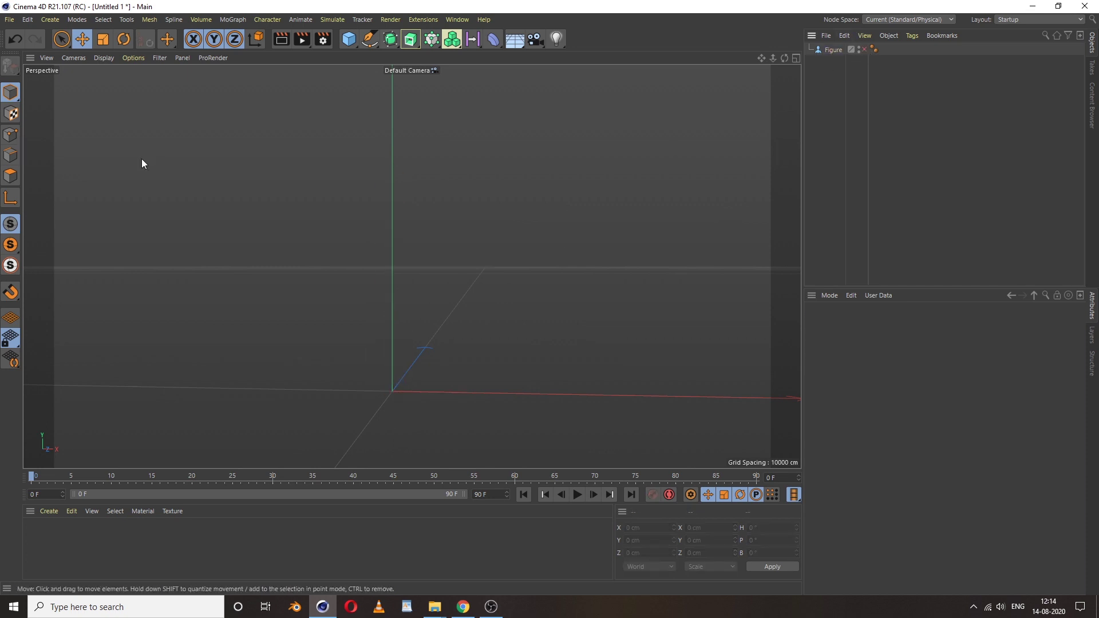
# Merge Swing Dancing (1).fbx into the project with the default FBX import settings
pyautogui.click(8, 20)
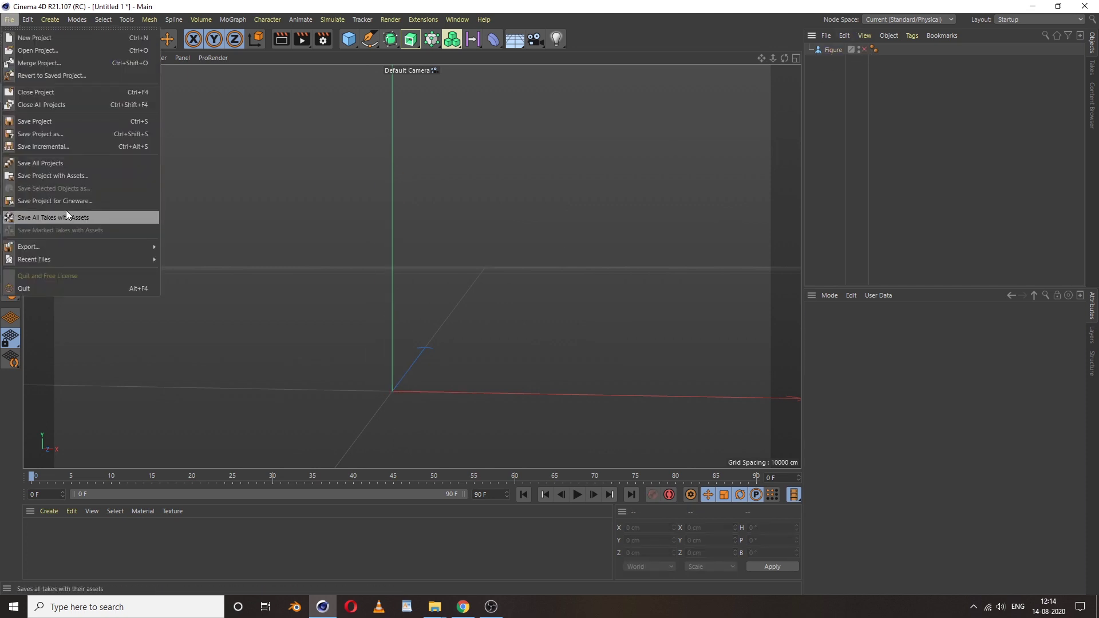
pyautogui.click(52, 64)
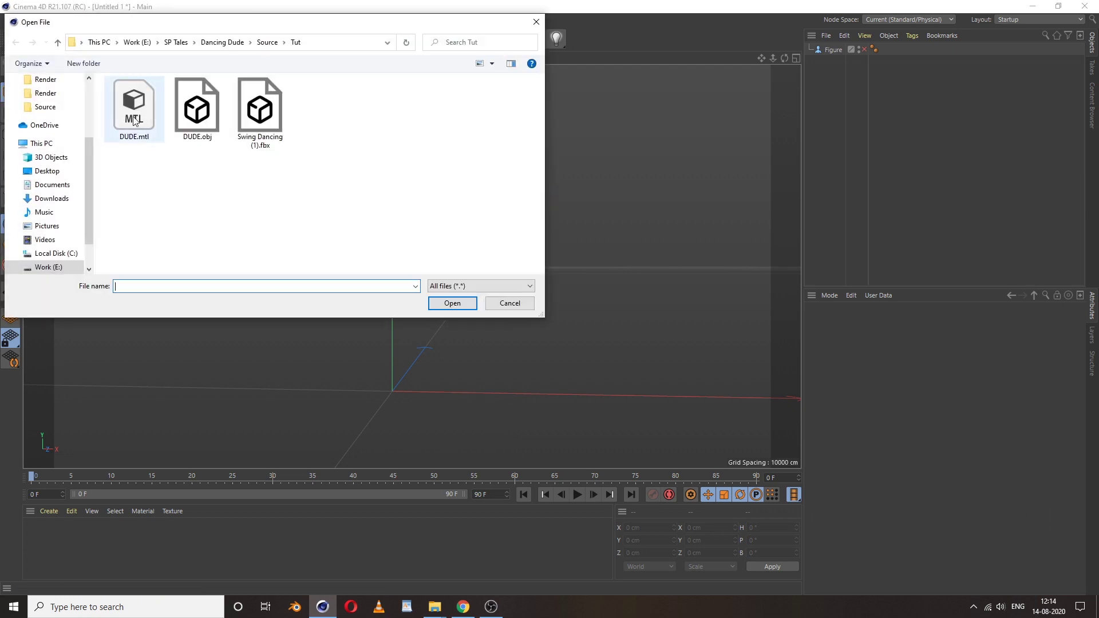
pyautogui.doubleClick(256, 109)
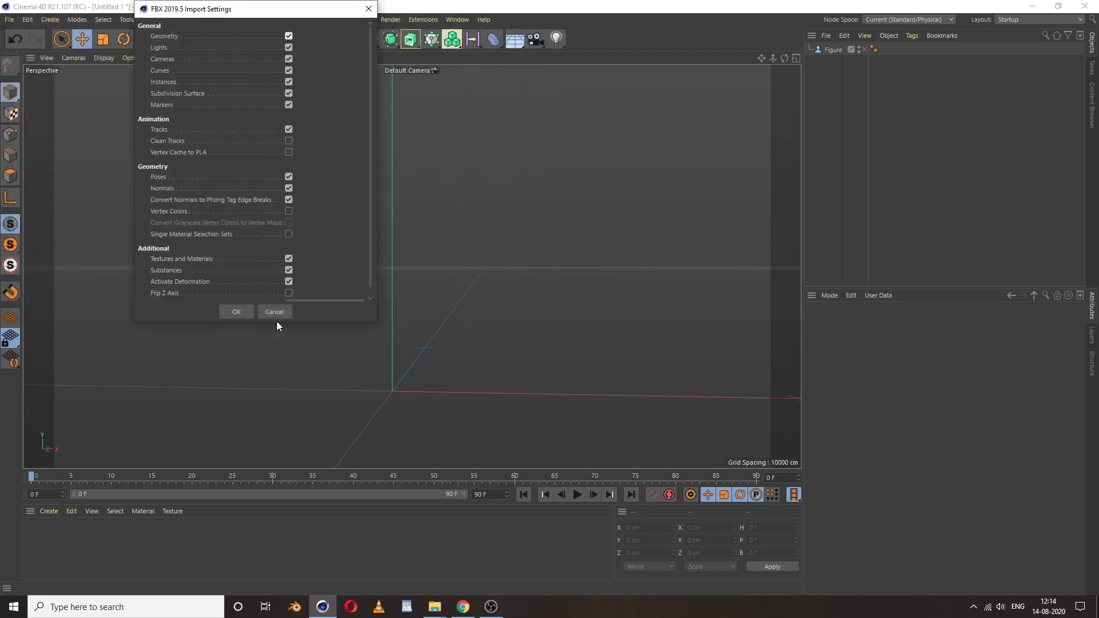
pyautogui.click(234, 312)
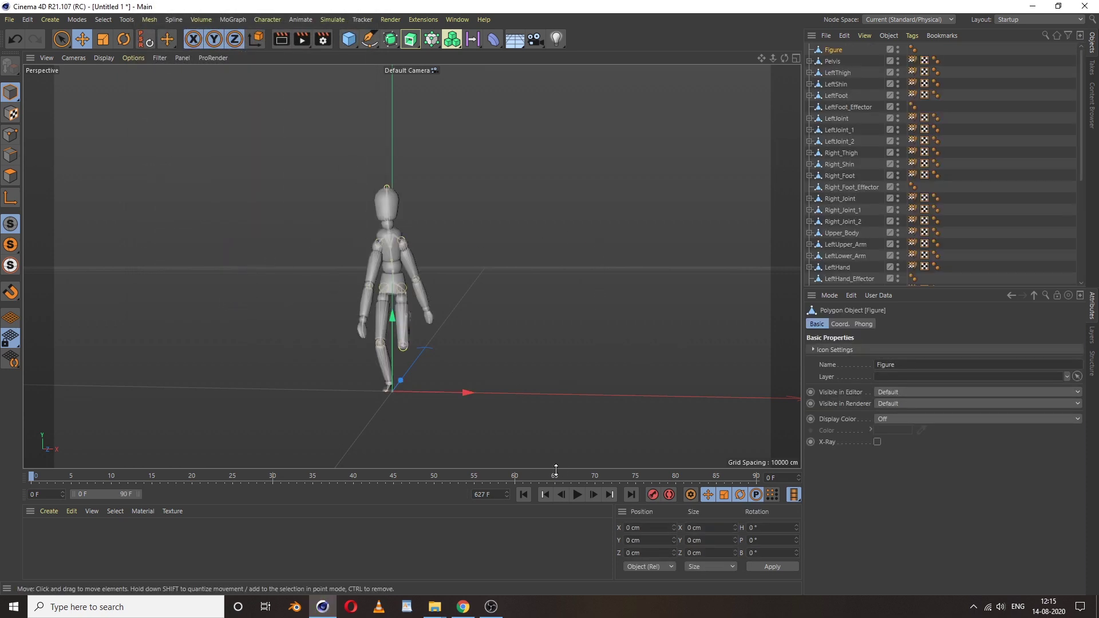
# Extend the timeline's preview range to frame 627 and play the imported dance animation
pyautogui.moveTo(141, 496); pyautogui.dragTo(491, 508)
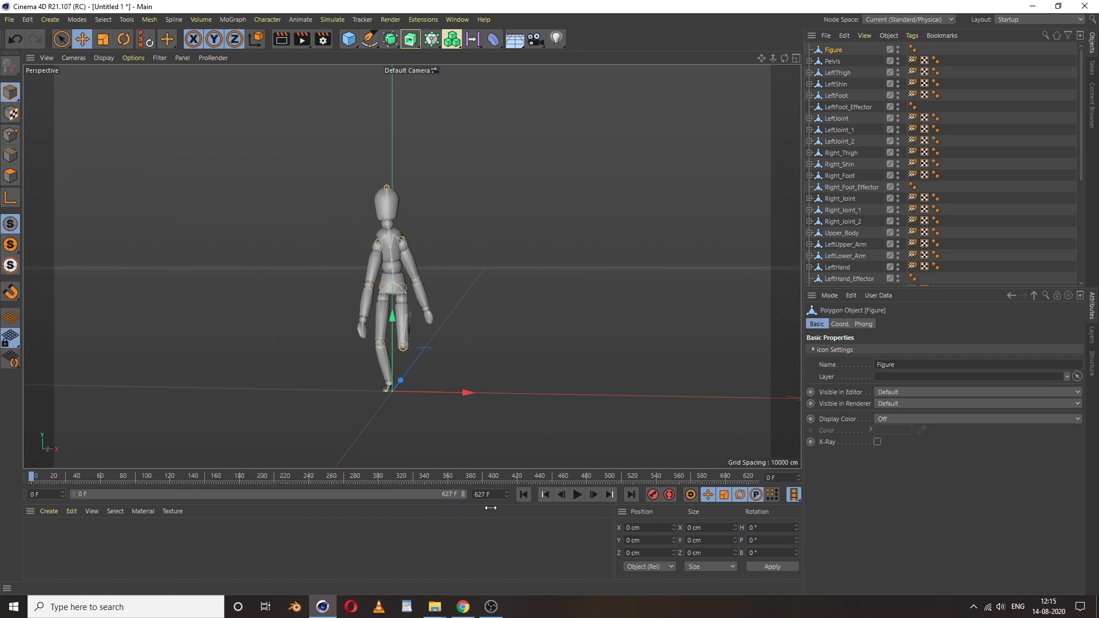
pyautogui.click(577, 501)
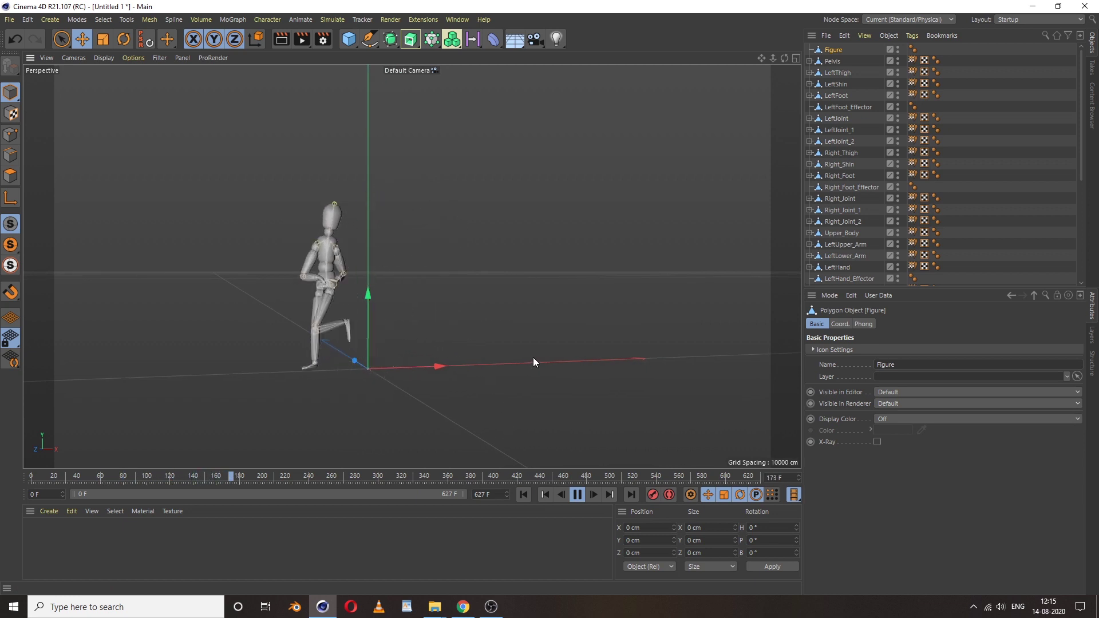
pyautogui.hotkey('ctrl', 'a')
pyautogui.press('h')
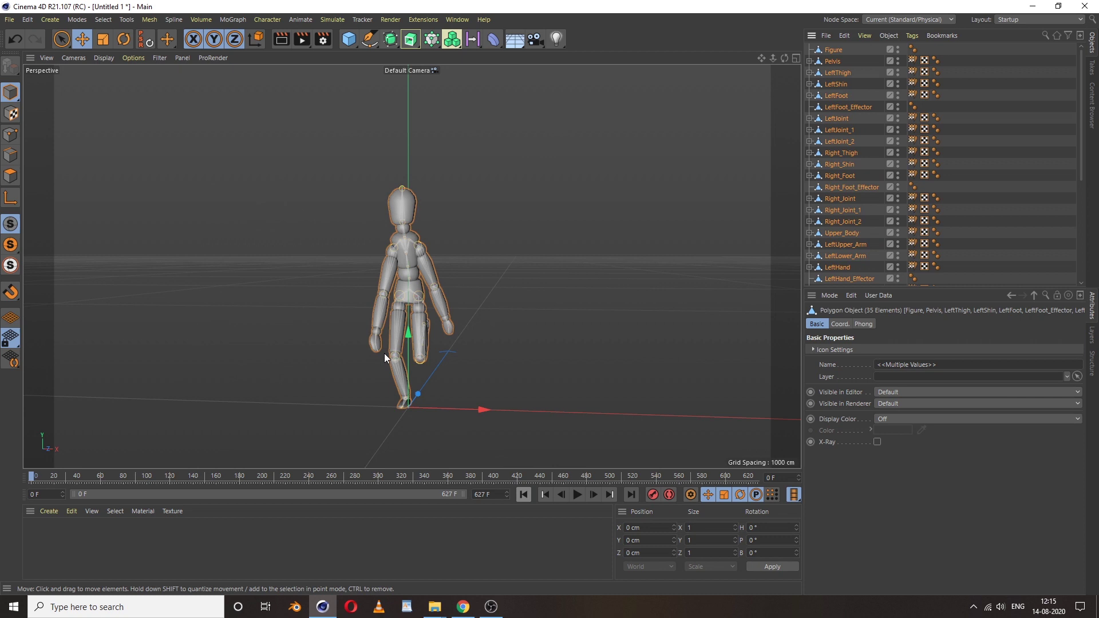
# Add a Null, group all imported polygon parts from Figure to Joint under it, and collapse the group
pyautogui.click(349, 41)
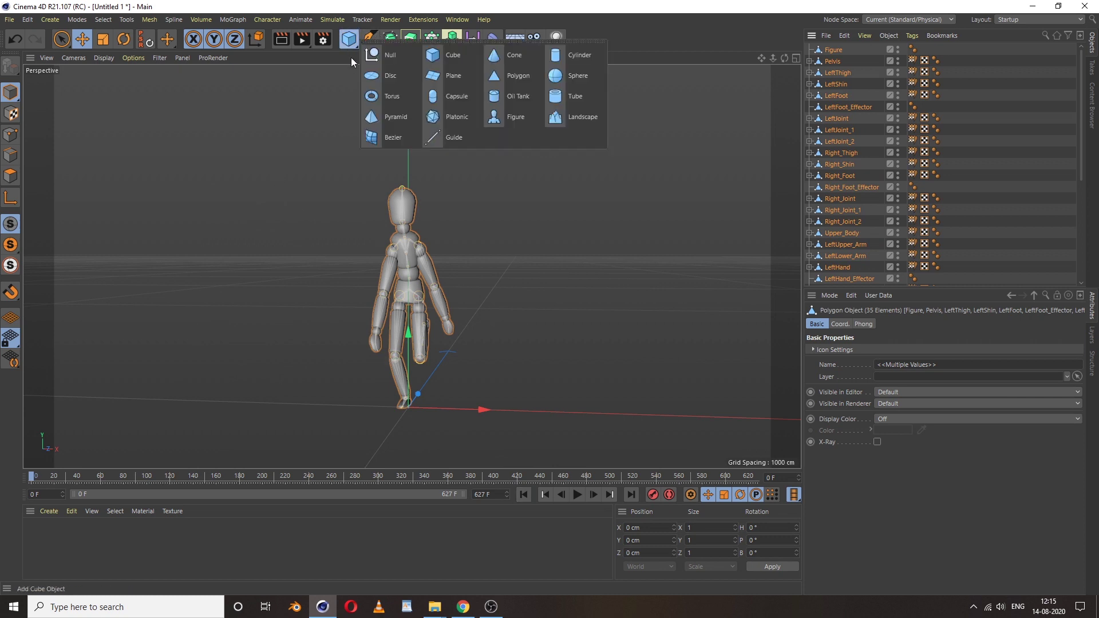
pyautogui.click(393, 56)
pyautogui.keyDown('alt'); pyautogui.moveTo(404, 290); pyautogui.dragTo(573, 293); pyautogui.keyUp('alt')
pyautogui.click(835, 62)
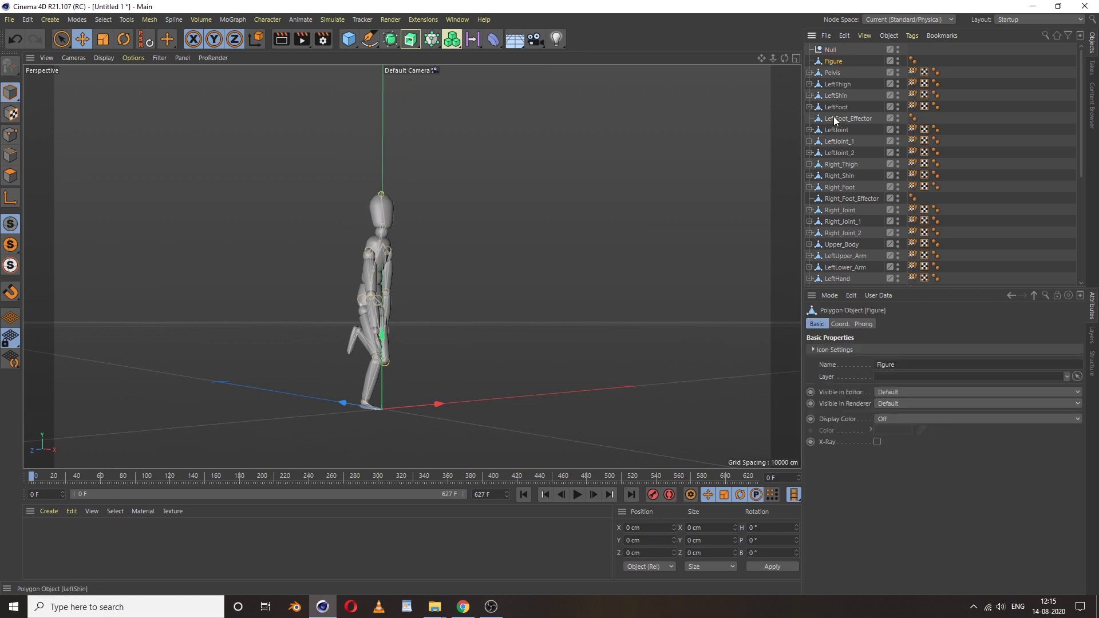
pyautogui.scroll(-5, 833, 115)
pyautogui.keyDown('shift'); pyautogui.click(836, 258); pyautogui.keyUp('shift')
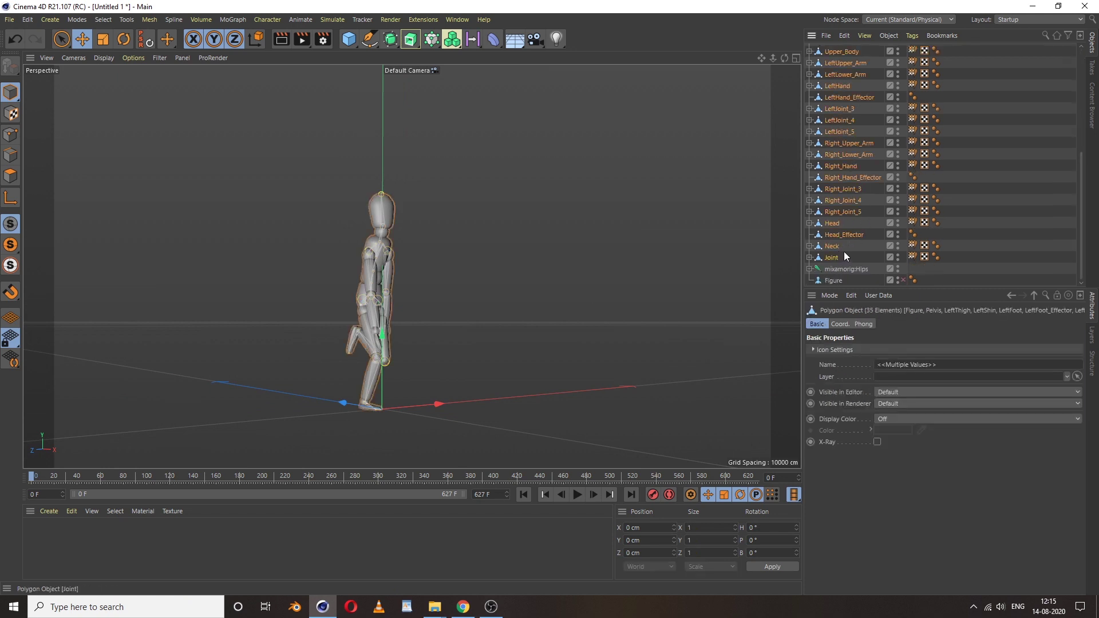
pyautogui.scroll(5, 844, 252)
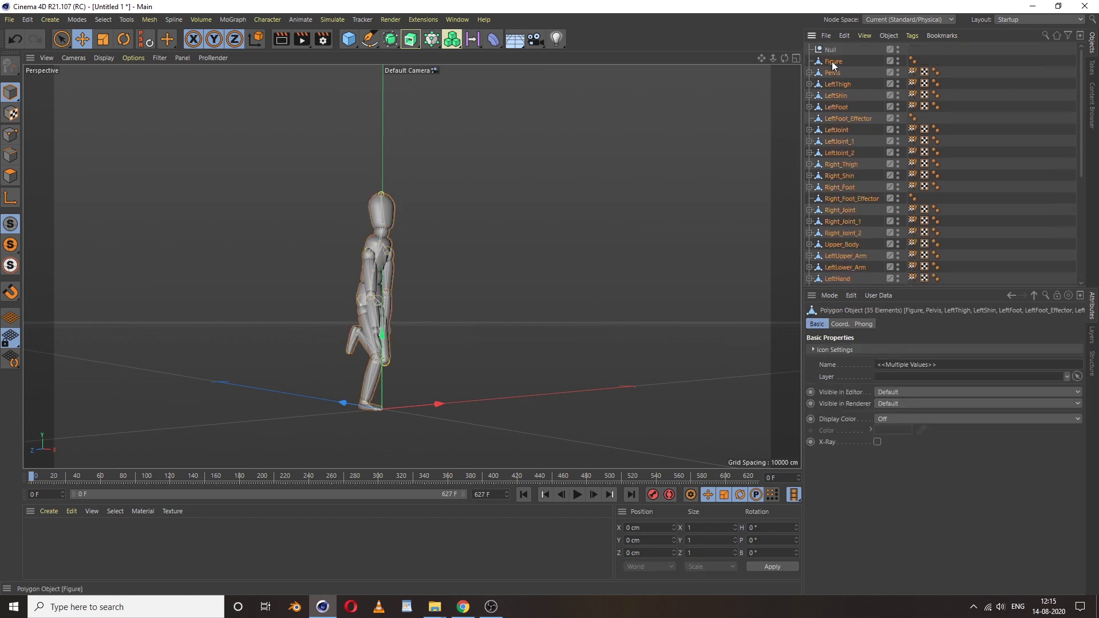
pyautogui.moveTo(833, 52); pyautogui.dragTo(833, 52)
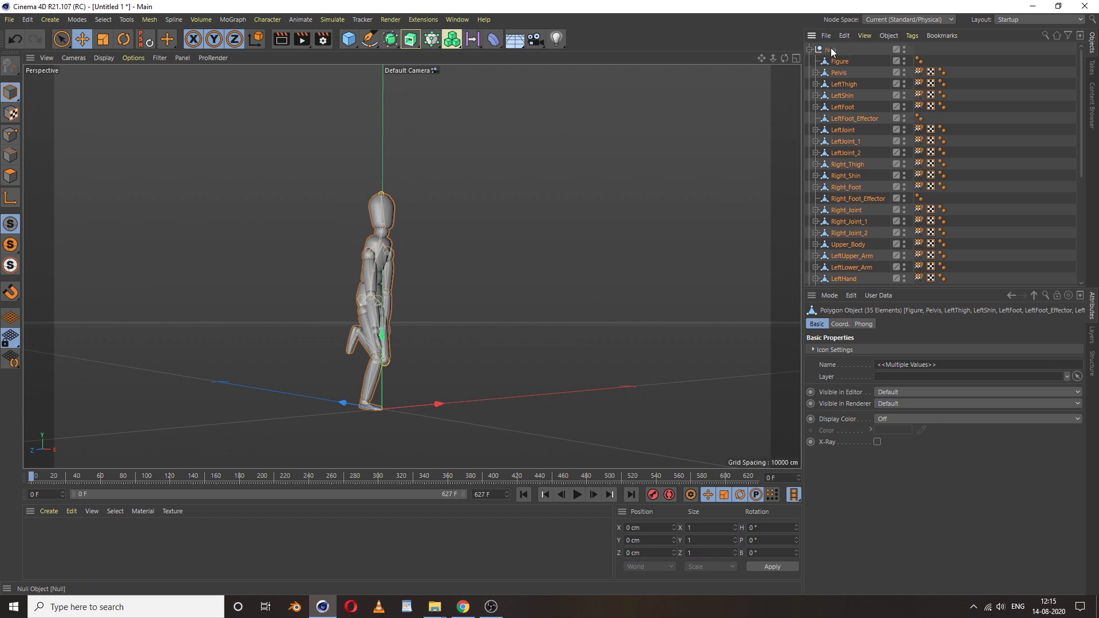
pyautogui.click(809, 50)
# Scrub the dance animation forward to frame 253 to check the character's movement
pyautogui.keyDown('alt'); pyautogui.moveTo(452, 319); pyautogui.dragTo(478, 270); pyautogui.keyUp('alt')
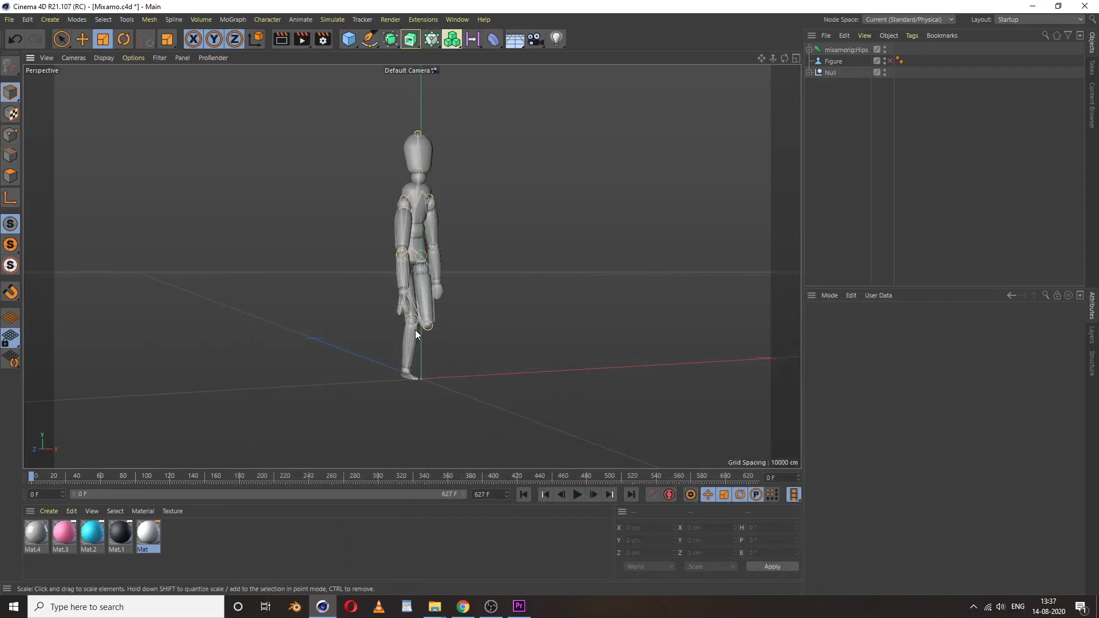
pyautogui.keyDown('alt'); pyautogui.moveTo(414, 329); pyautogui.dragTo(515, 298); pyautogui.keyUp('alt')
pyautogui.moveTo(49, 475); pyautogui.dragTo(322, 468)
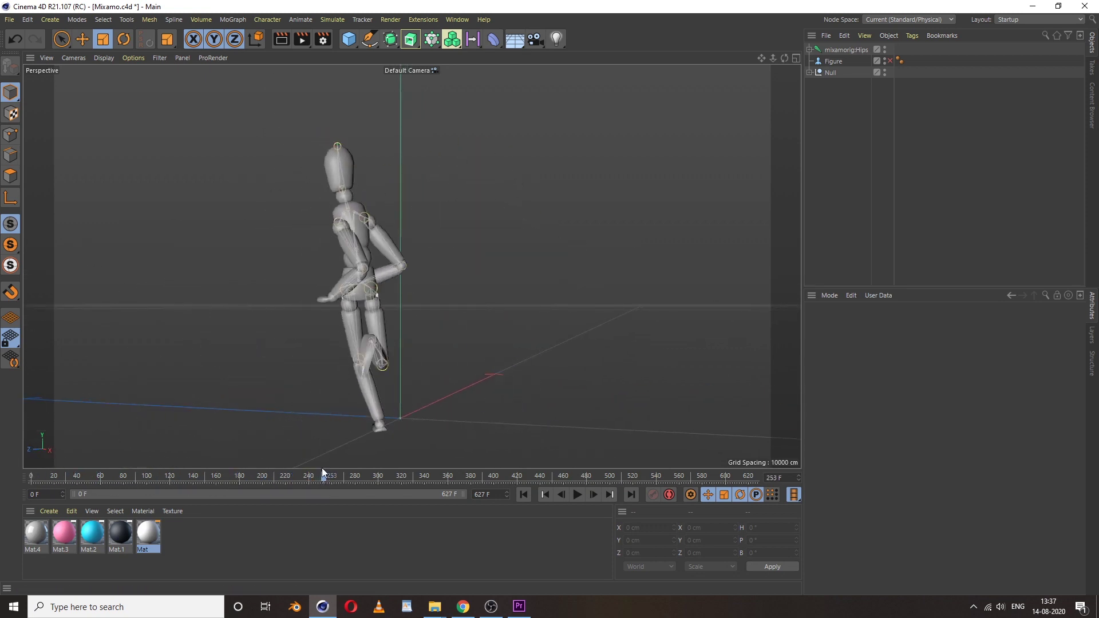
# Add a cube and scale it uniformly to about 1942 cm as a room around the character
pyautogui.click(348, 39)
pyautogui.middleClick(515, 317)
pyautogui.middleClick(515, 318)
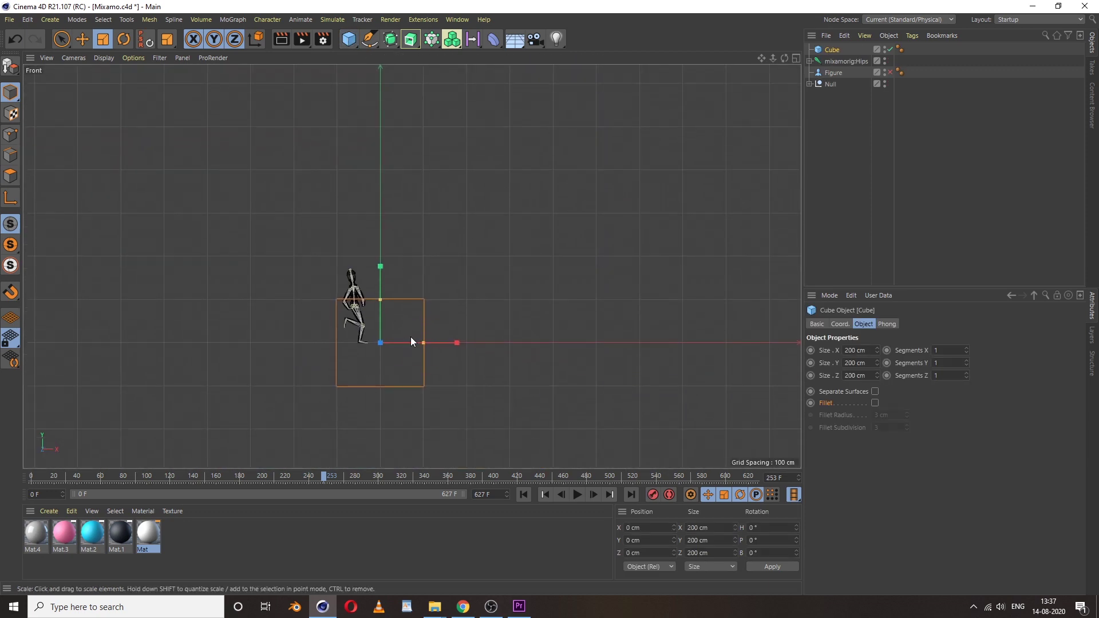
pyautogui.moveTo(396, 317); pyautogui.dragTo(214, 360)
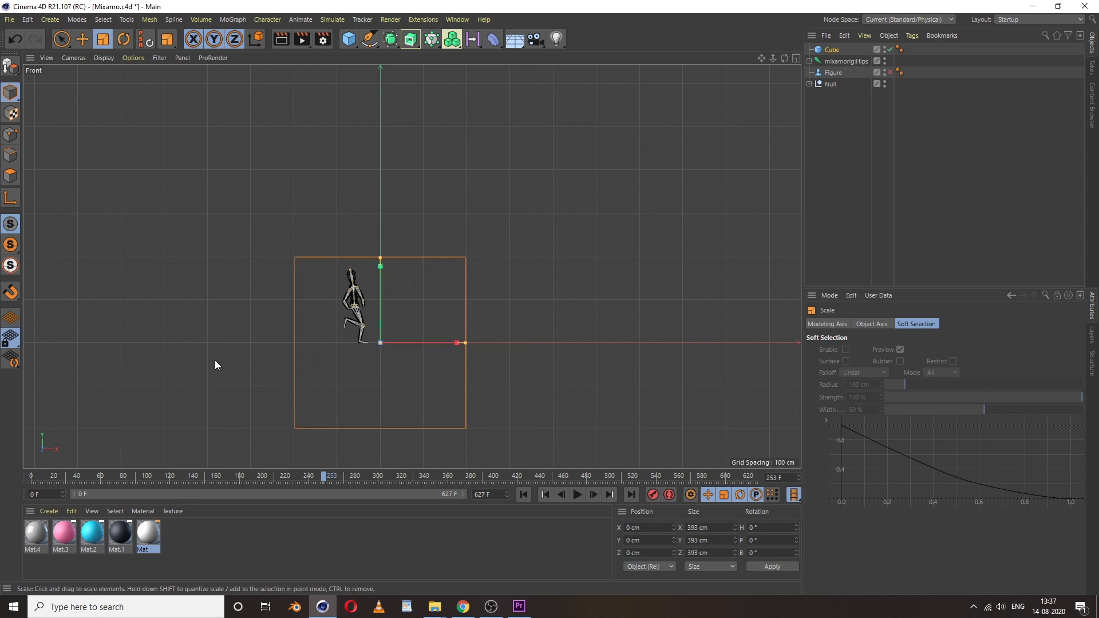
pyautogui.scroll(-10, 215, 365)
pyautogui.scroll(10, 375, 318)
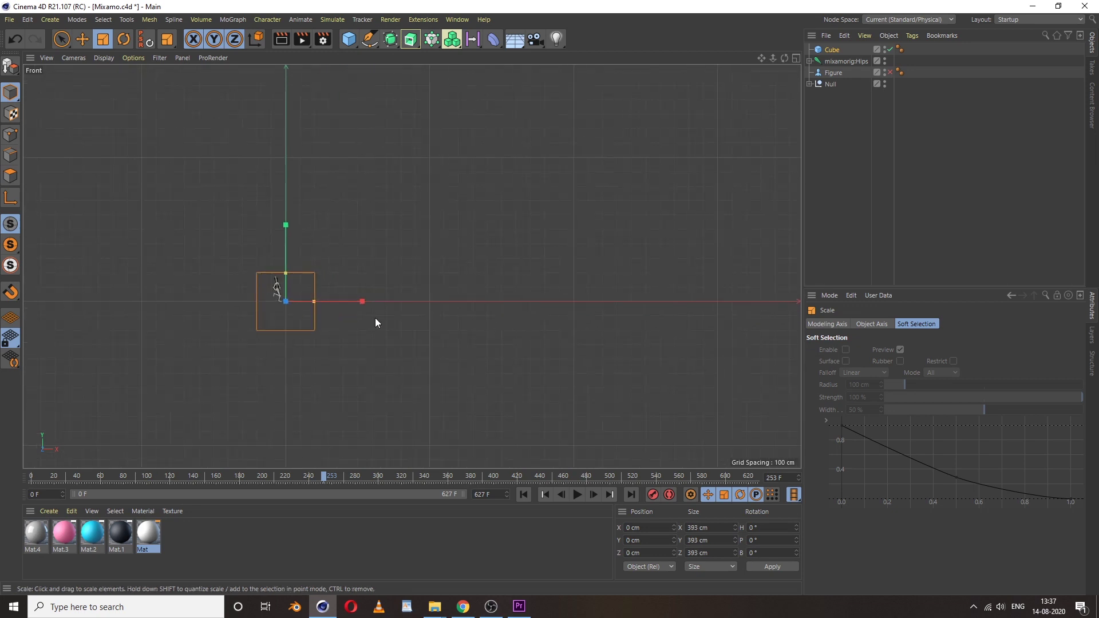
pyautogui.moveTo(383, 273); pyautogui.dragTo(311, 274)
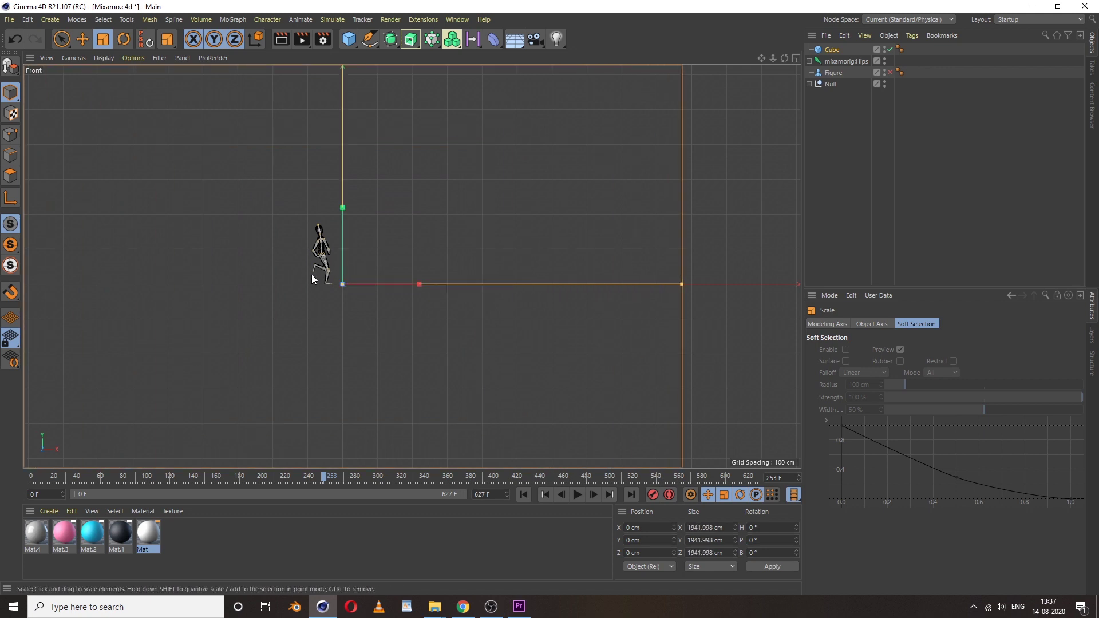
# Raise the cube to about Y 971 cm so that its underside lines up with the character's feet
pyautogui.press('e')
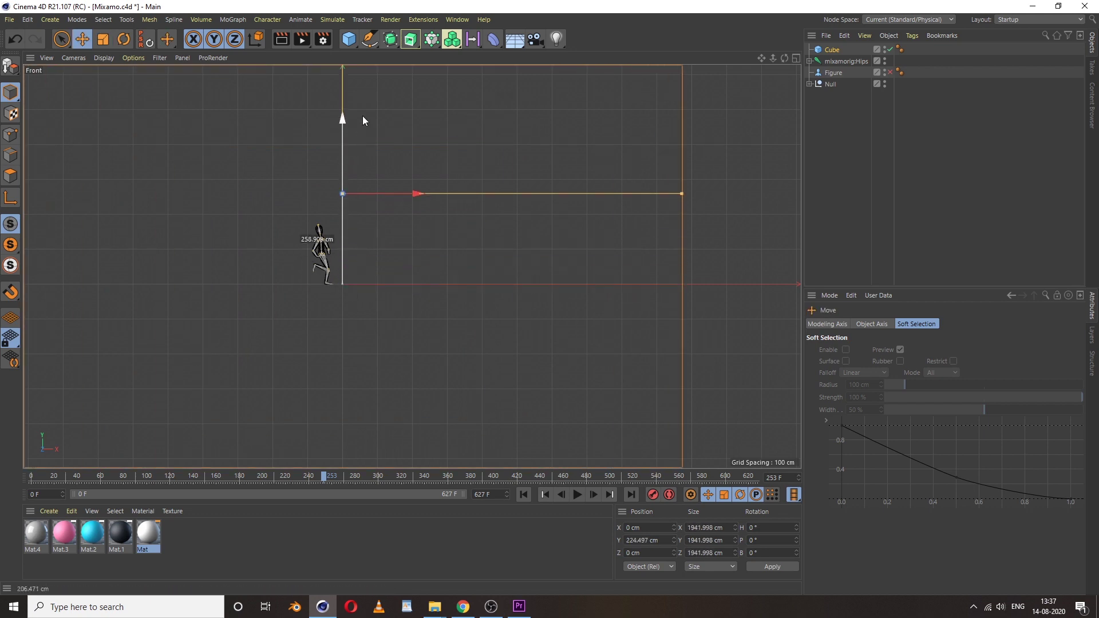
pyautogui.moveTo(363, 116); pyautogui.dragTo(344, 216)
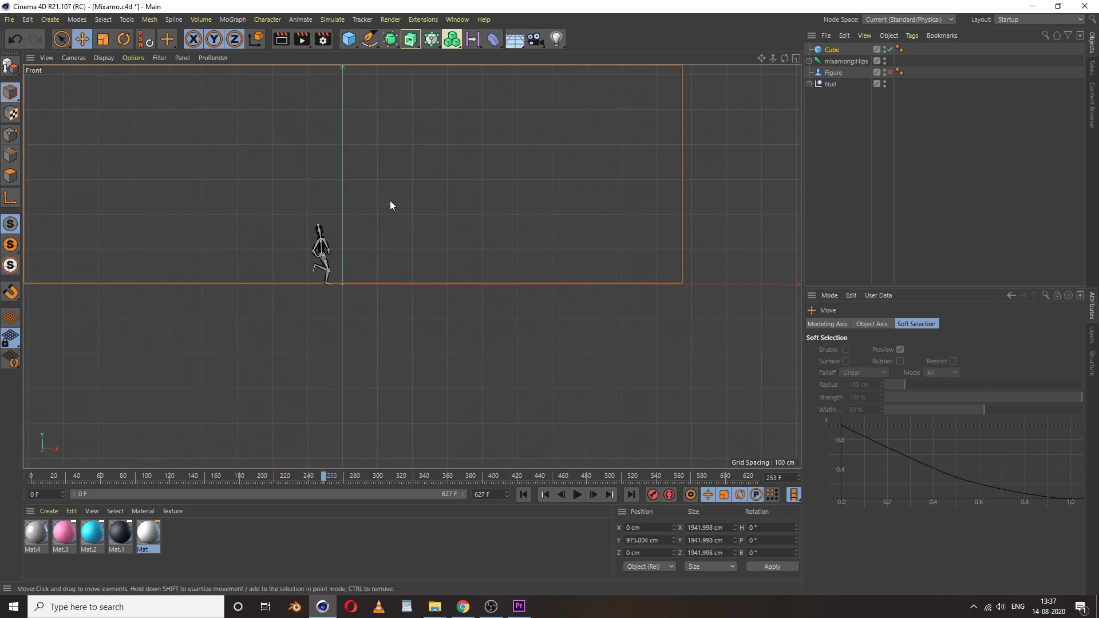
pyautogui.middleClick(391, 202)
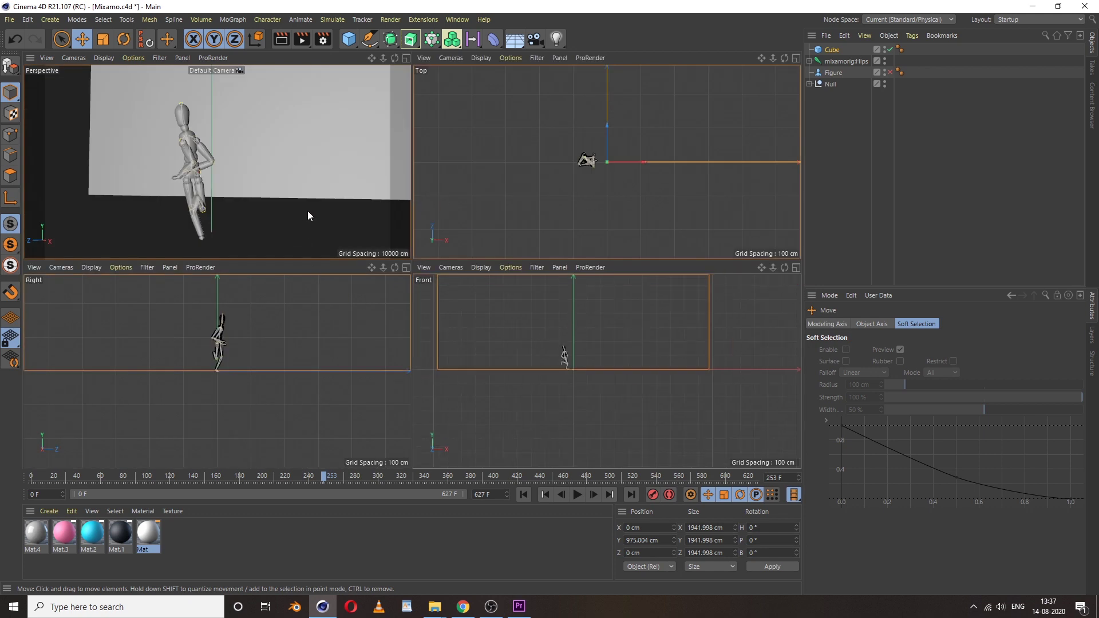
pyautogui.middleClick(496, 329)
pyautogui.scroll(3, 321, 261)
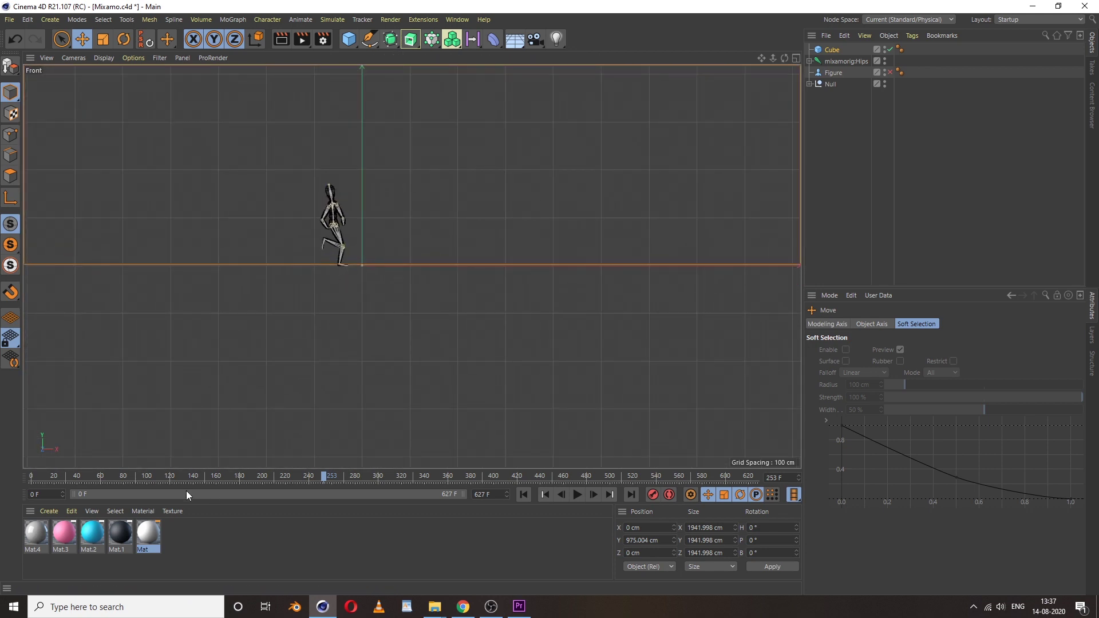
pyautogui.scroll(15, 402, 298)
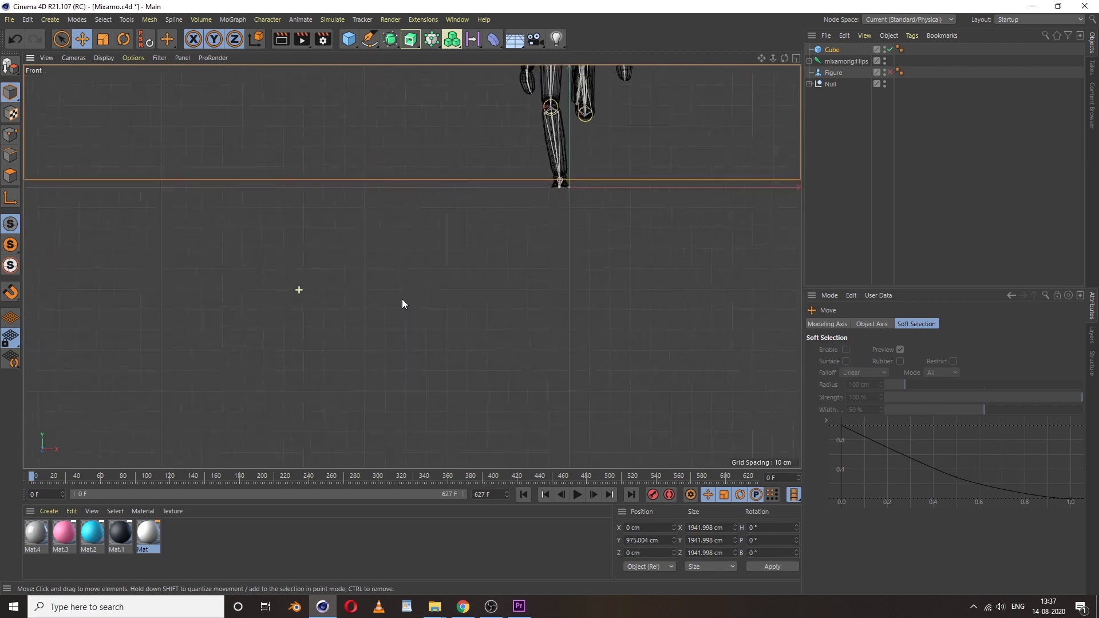
pyautogui.moveTo(511, 255)
pyautogui.mouseDown()
pyautogui.moveTo(526, 247)
pyautogui.moveTo(530, 255)
pyautogui.mouseUp()
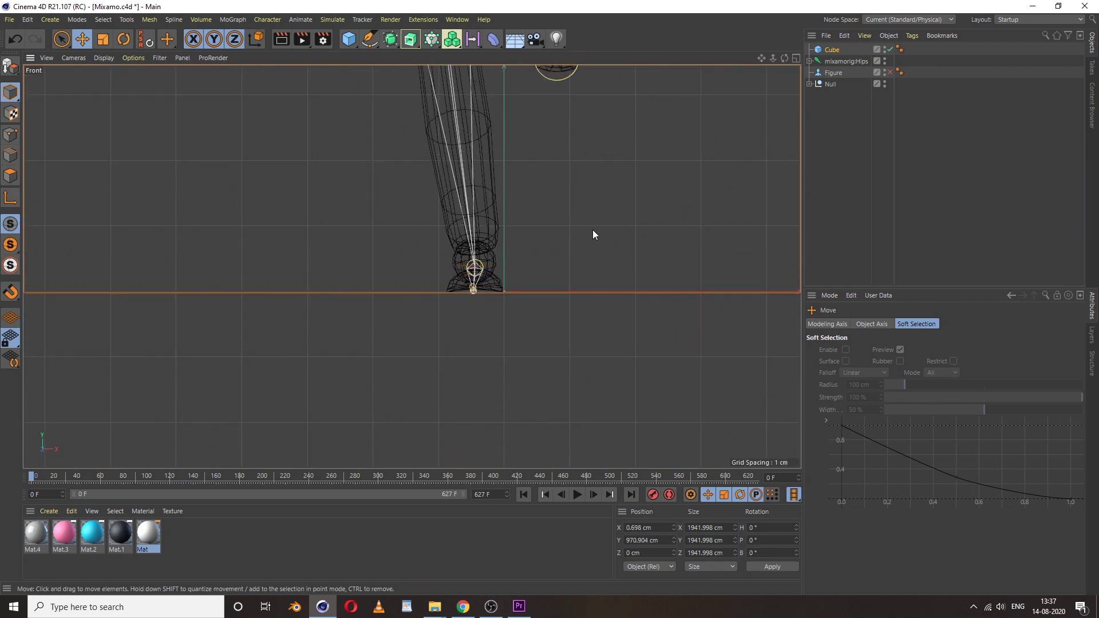
pyautogui.scroll(-20, 593, 229)
pyautogui.scroll(4, 515, 266)
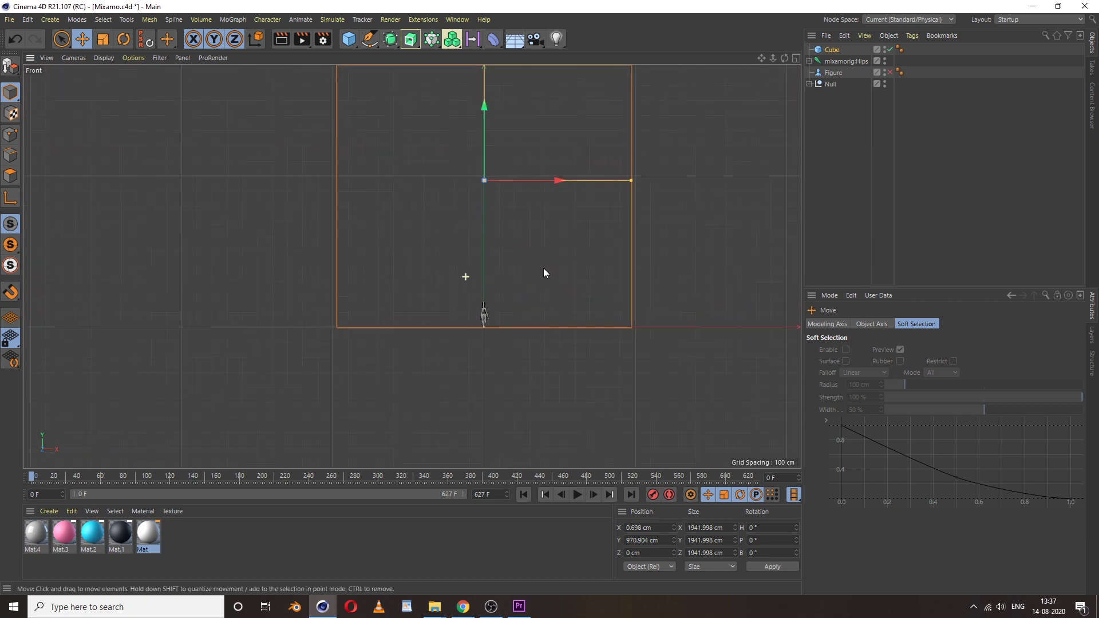
pyautogui.middleClick(511, 268)
pyautogui.middleClick(313, 204)
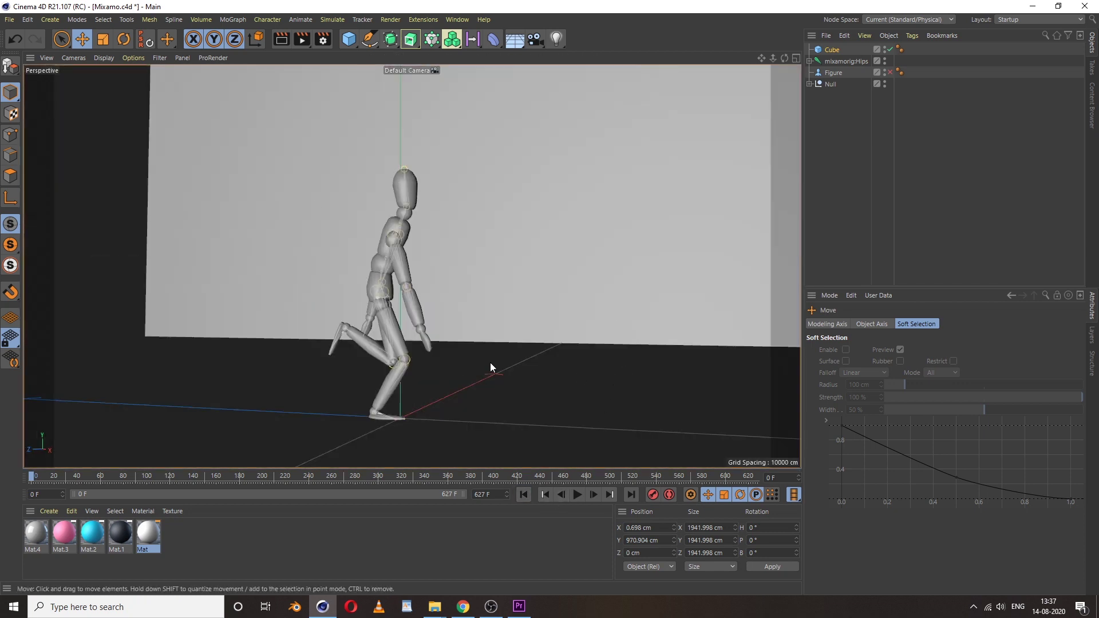
# Add a camera, set its heading and pitch rotation to 0°, and look through it
pyautogui.click(536, 40)
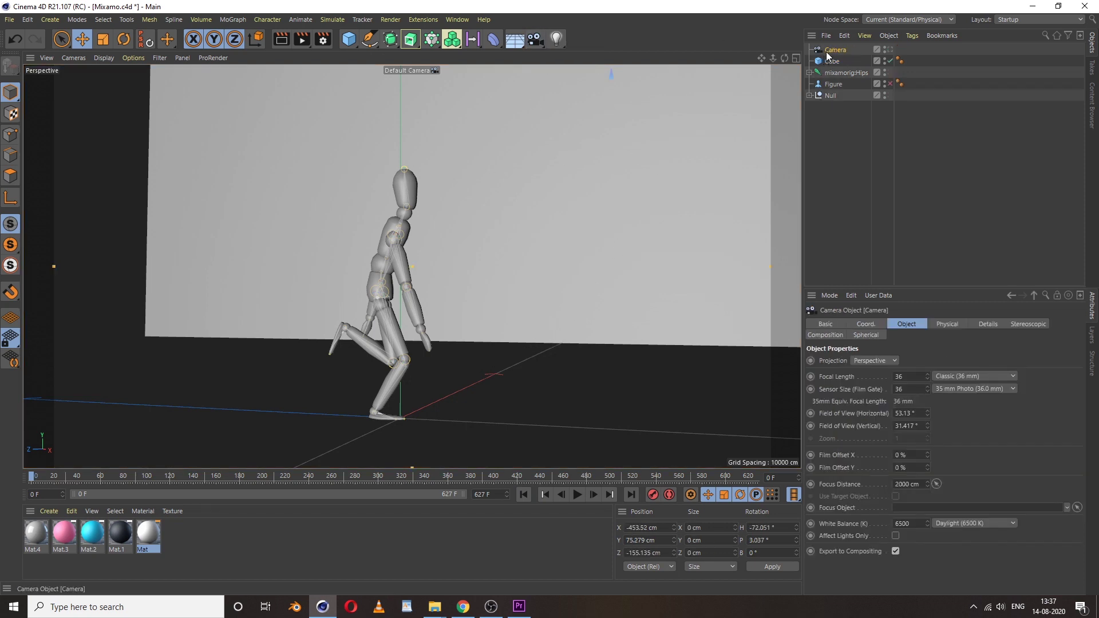
pyautogui.click(865, 325)
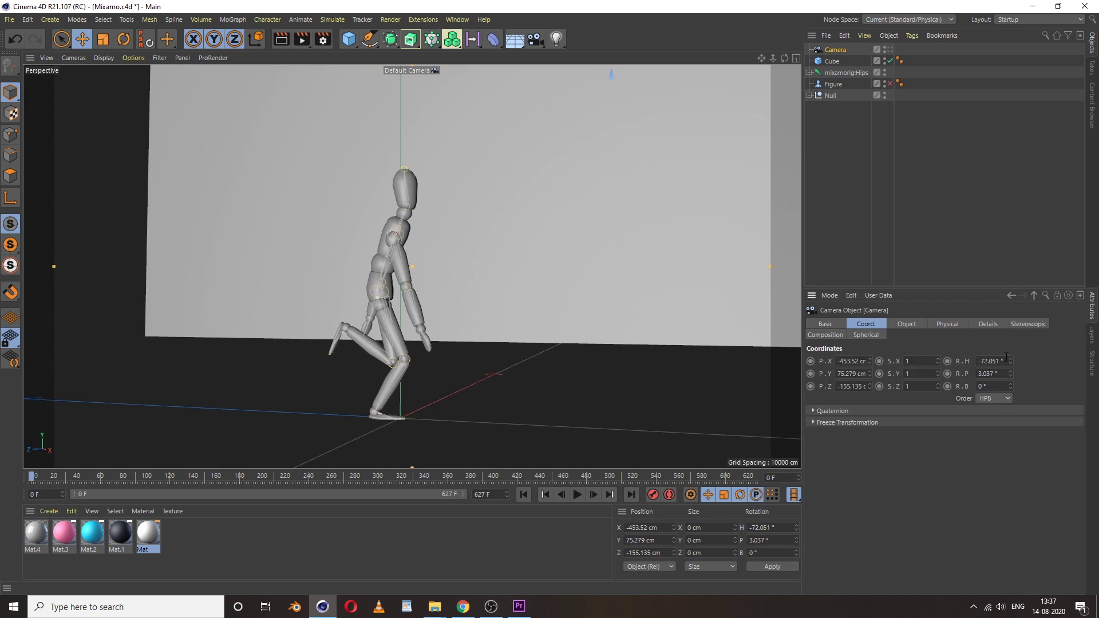
pyautogui.write('0')
pyautogui.press('Return')
pyautogui.write('0')
pyautogui.press('Return')
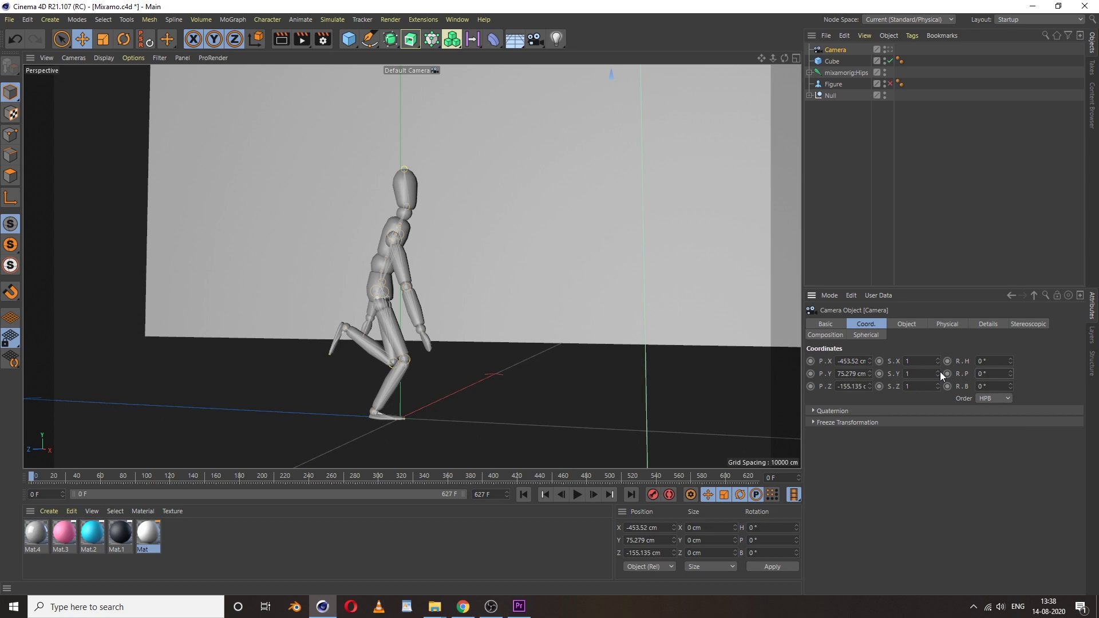
pyautogui.click(890, 51)
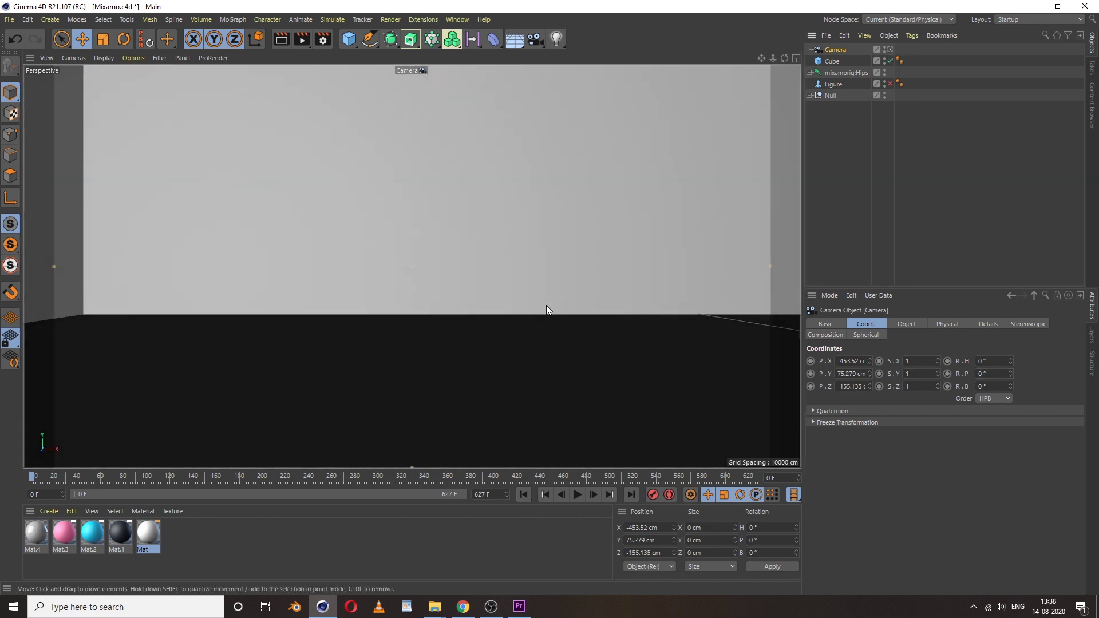
# Frame the full character inside the cube with the camera at about X -40, Y 64, Z -896 cm
pyautogui.keyDown('alt'); pyautogui.moveTo(538, 290); pyautogui.dragTo(365, 343, button='middle'); pyautogui.keyUp('alt')
pyautogui.keyDown('alt'); pyautogui.moveTo(552, 283); pyautogui.dragTo(316, 304, button='middle'); pyautogui.keyUp('alt')
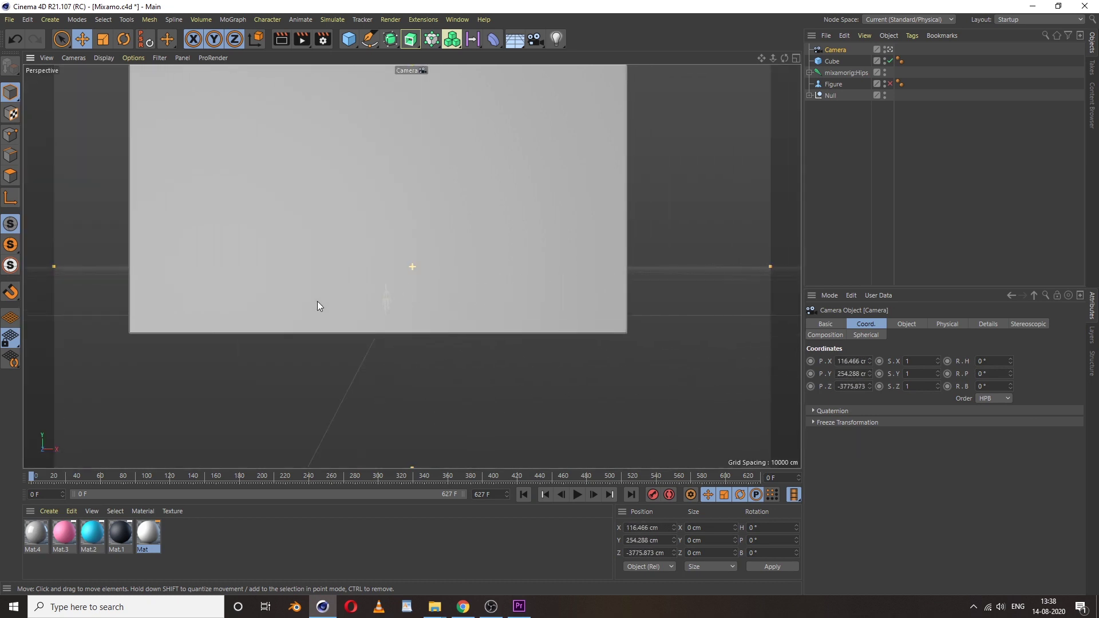
pyautogui.keyDown('alt'); pyautogui.moveTo(316, 304); pyautogui.dragTo(453, 330, button='right'); pyautogui.keyUp('alt')
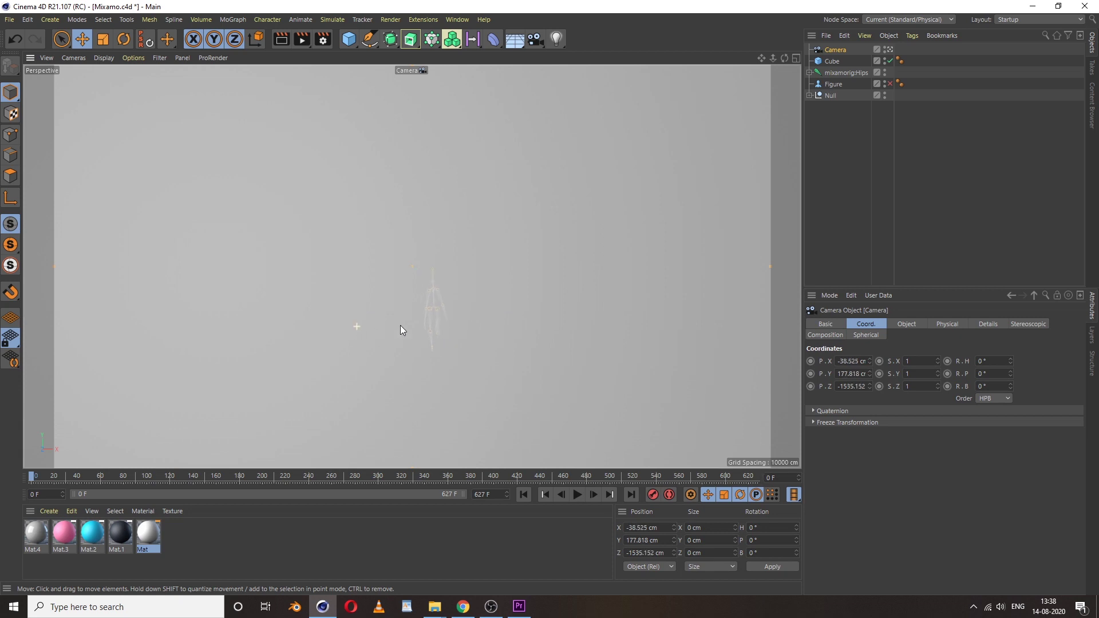
pyautogui.keyDown('alt'); pyautogui.moveTo(620, 330); pyautogui.dragTo(646, 332, button='right'); pyautogui.keyUp('alt')
pyautogui.keyDown('alt'); pyautogui.moveTo(301, 349); pyautogui.dragTo(502, 311, button='middle'); pyautogui.keyUp('alt')
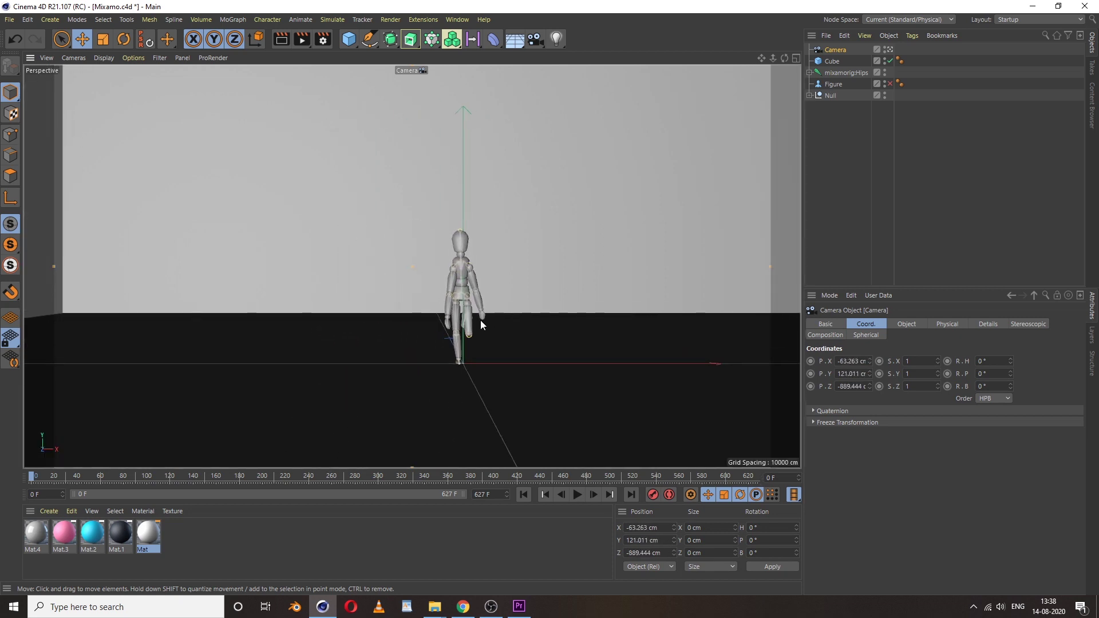
pyautogui.keyDown('alt'); pyautogui.moveTo(480, 321); pyautogui.dragTo(478, 315); pyautogui.keyUp('alt')
pyautogui.keyDown('alt'); pyautogui.moveTo(475, 322); pyautogui.dragTo(544, 286, button='middle'); pyautogui.keyUp('alt')
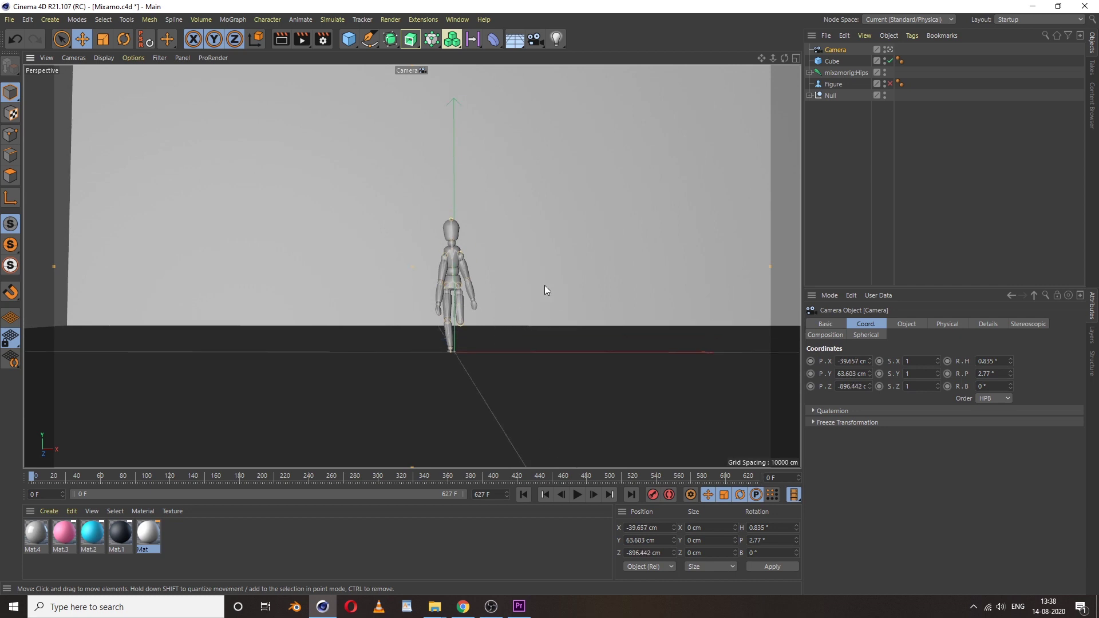
# Enable the fillet on the room cube and set its fillet radius to about 61 cm
pyautogui.click(616, 267)
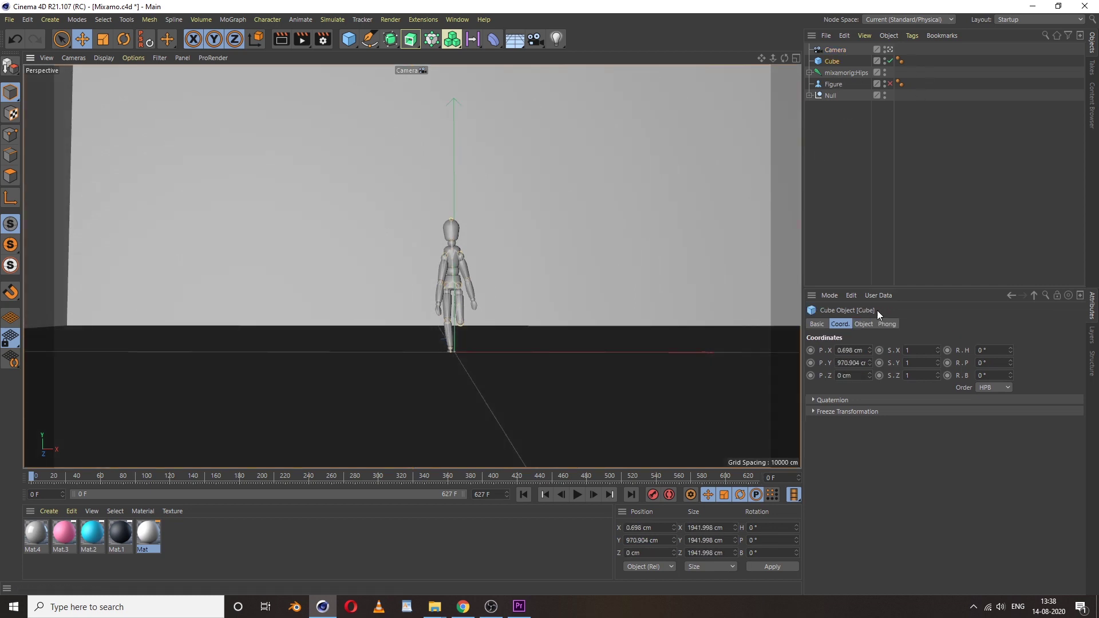
pyautogui.click(863, 324)
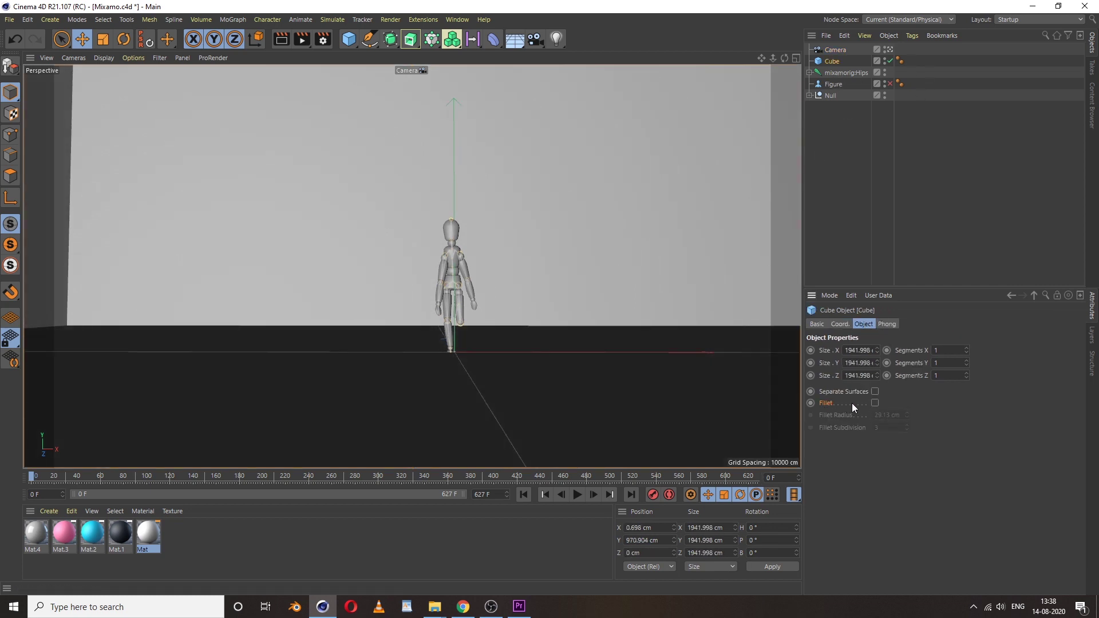
pyautogui.click(875, 404)
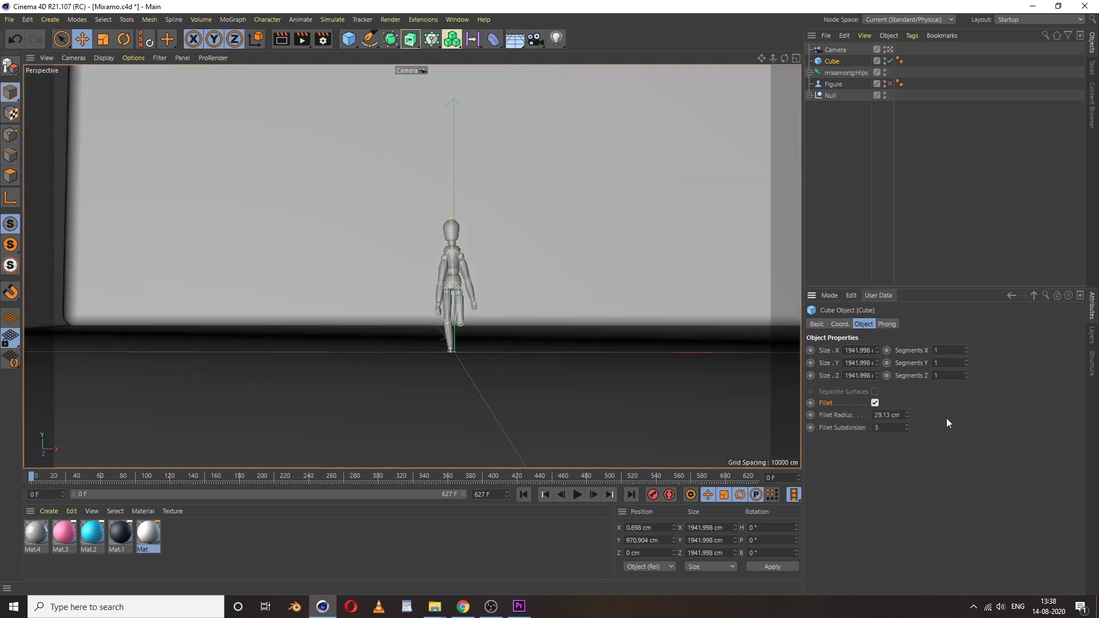
pyautogui.moveTo(907, 413); pyautogui.dragTo(906, 400)
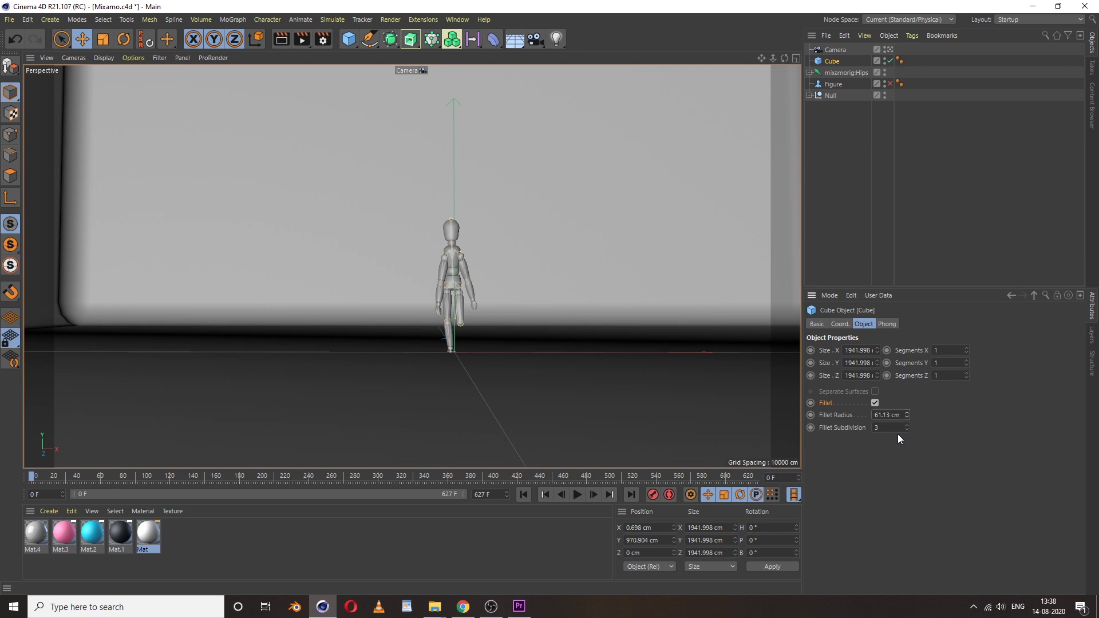
# Narrow the room cube to about 1538 cm in X and reframe the figure in the camera view
pyautogui.moveTo(451, 326)
pyautogui.keyDown('alt'); pyautogui.mouseDown(button='middle')
pyautogui.moveTo(354, 325)
pyautogui.moveTo(429, 317)
pyautogui.mouseUp(button='middle'); pyautogui.keyUp('alt')
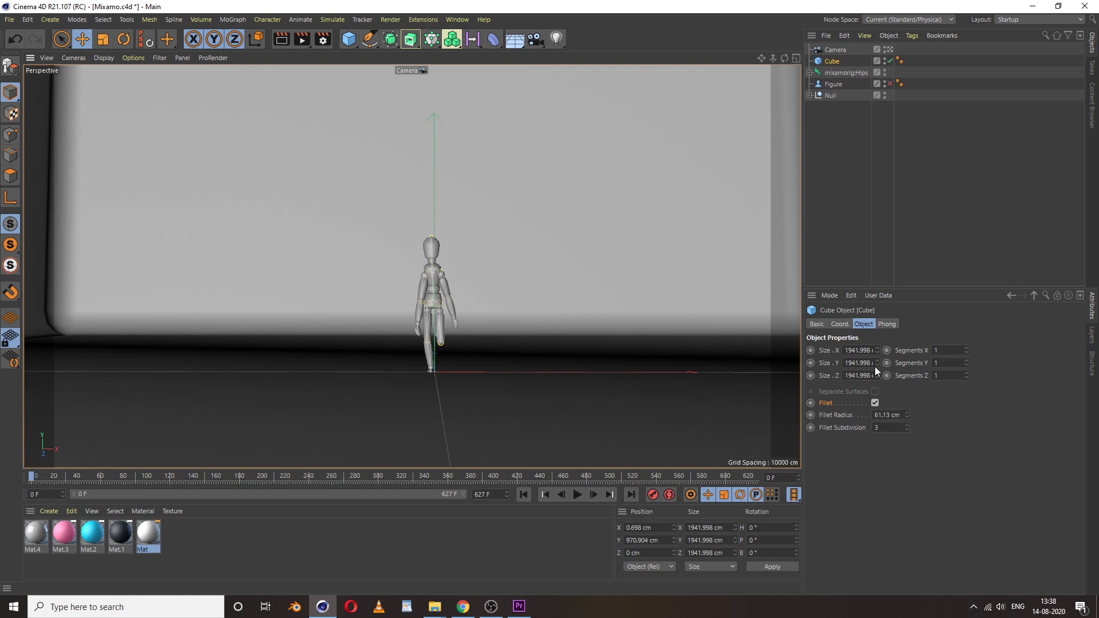
pyautogui.moveTo(877, 351); pyautogui.dragTo(854, 351)
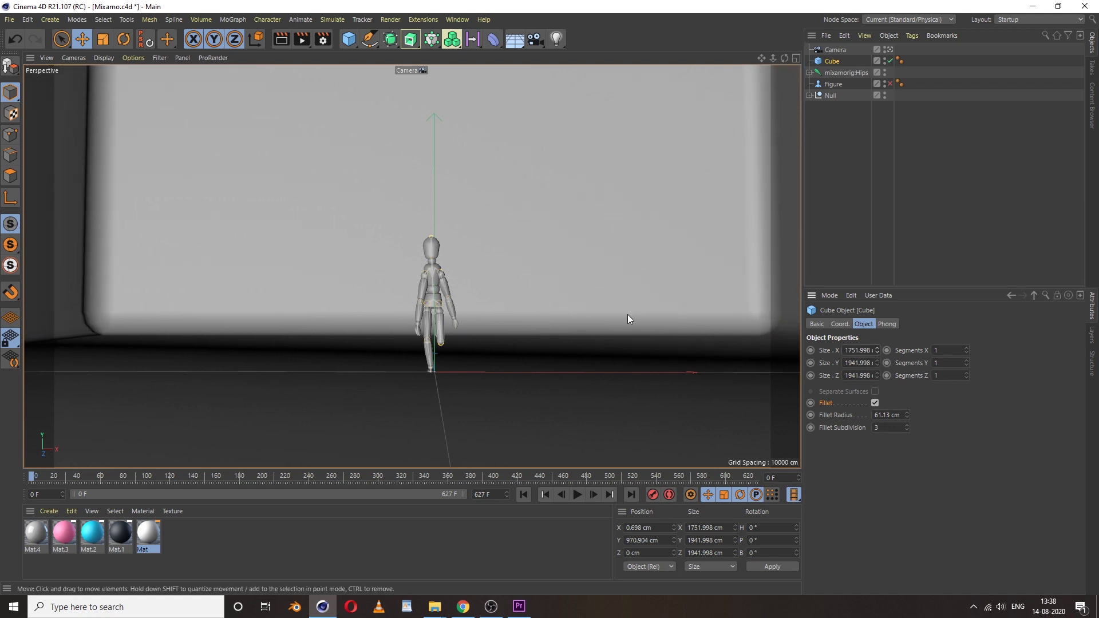
pyautogui.keyDown('alt'); pyautogui.moveTo(627, 315); pyautogui.dragTo(447, 309, button='middle'); pyautogui.keyUp('alt')
pyautogui.keyDown('alt'); pyautogui.moveTo(448, 309); pyautogui.dragTo(590, 285); pyautogui.keyUp('alt')
pyautogui.hotkey('ctrl', 'shift', 'z')
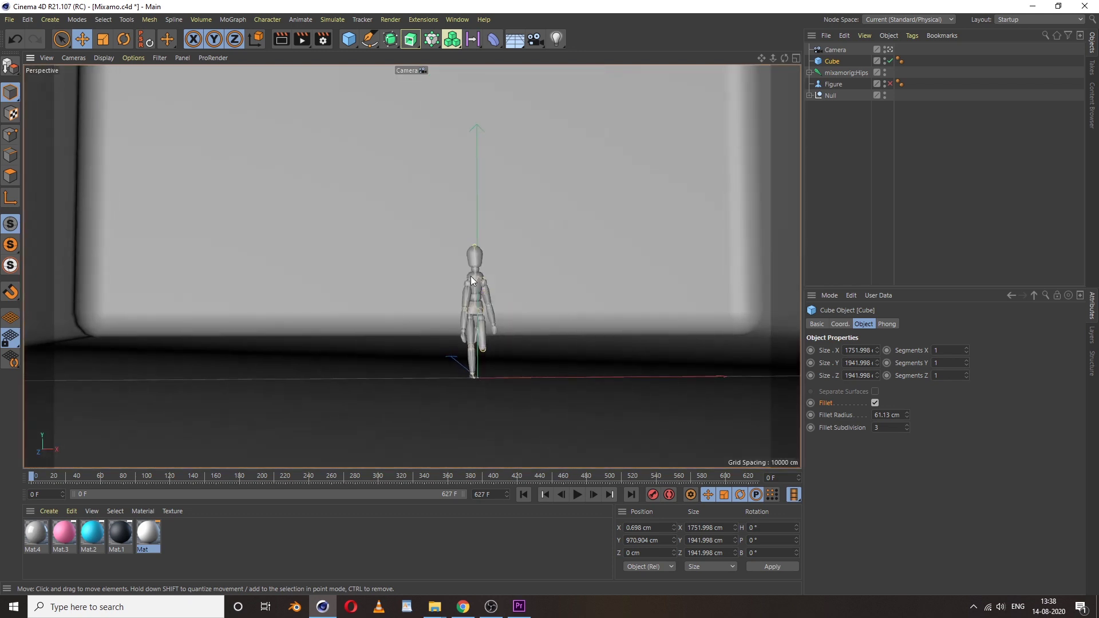
pyautogui.moveTo(880, 354); pyautogui.dragTo(821, 356)
pyautogui.scroll(4, 492, 334)
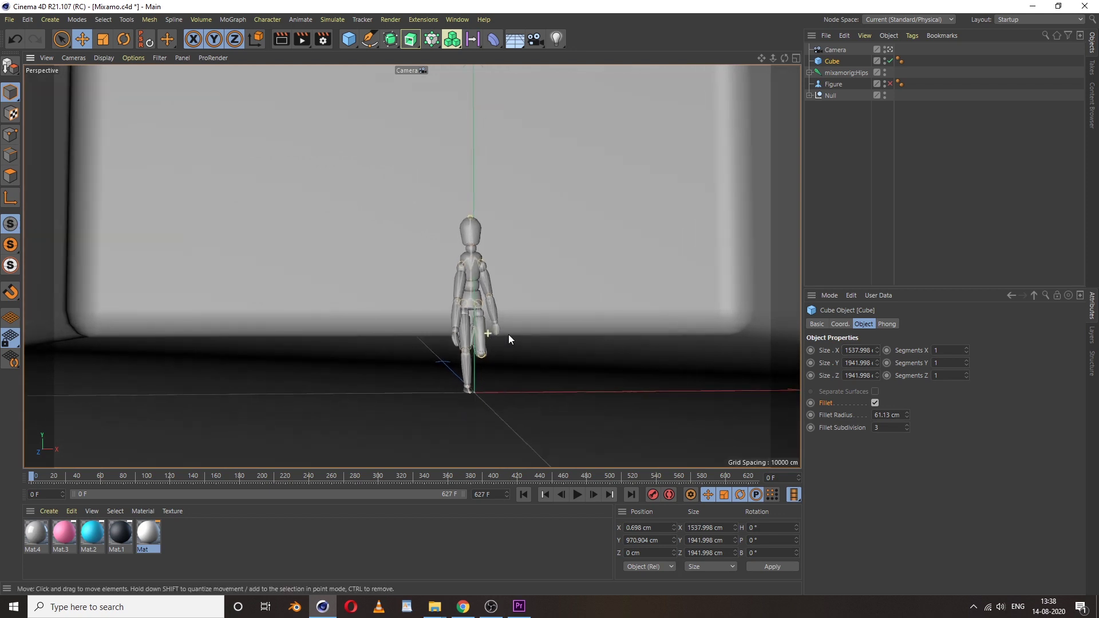
pyautogui.keyDown('alt'); pyautogui.moveTo(490, 335); pyautogui.dragTo(478, 332); pyautogui.keyUp('alt')
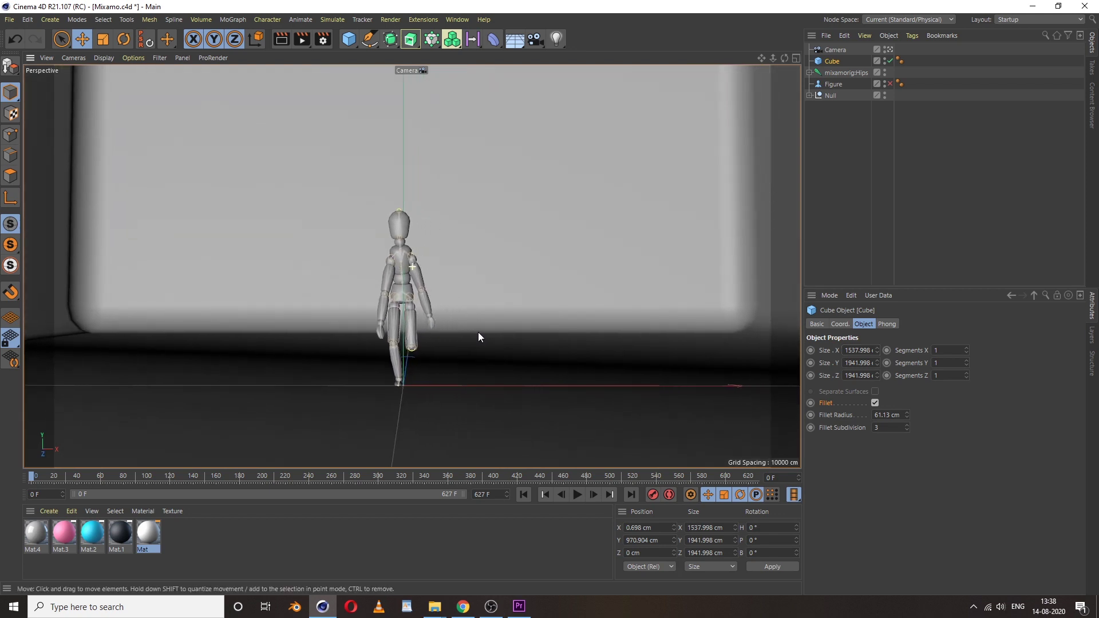
# Add a Connect object and make the Null with the figure's body parts its child
pyautogui.click(820, 184)
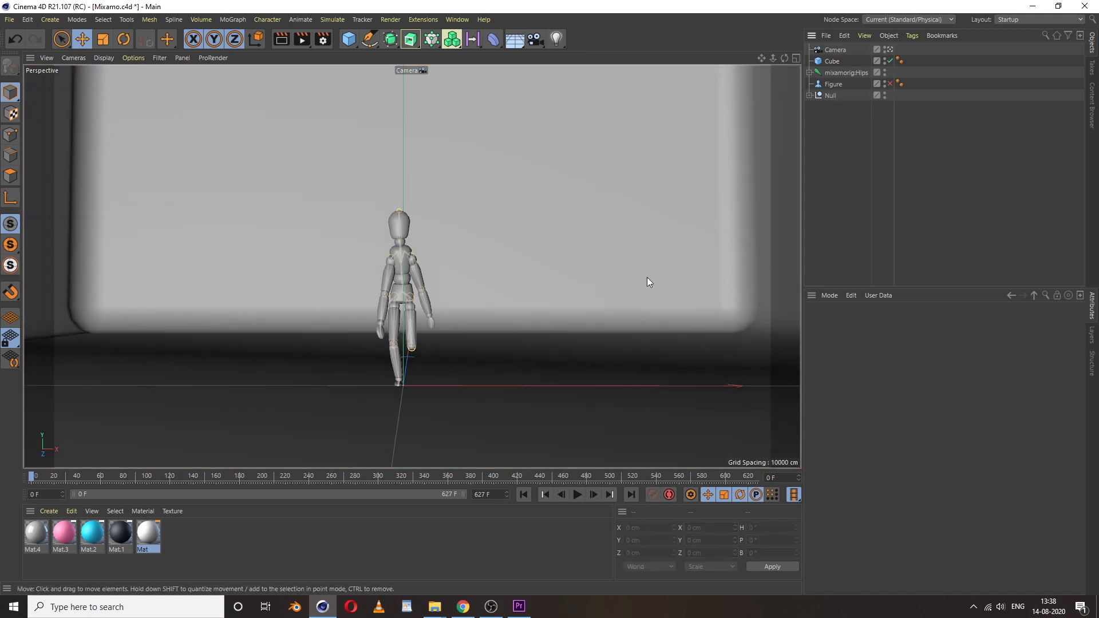
pyautogui.click(831, 95)
pyautogui.click(809, 95)
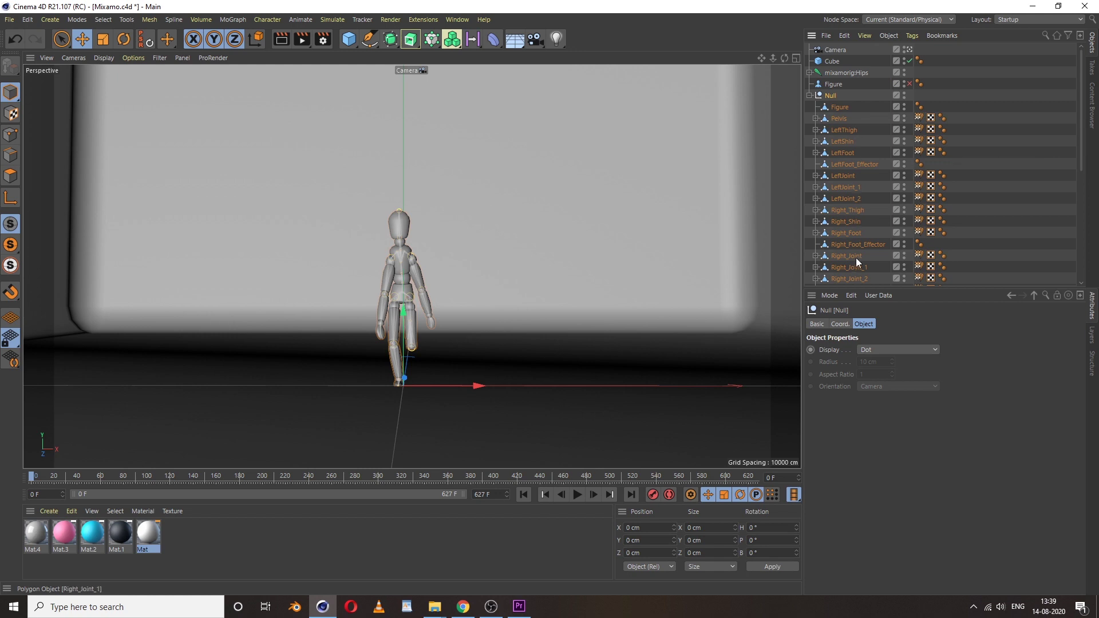
pyautogui.click(809, 95)
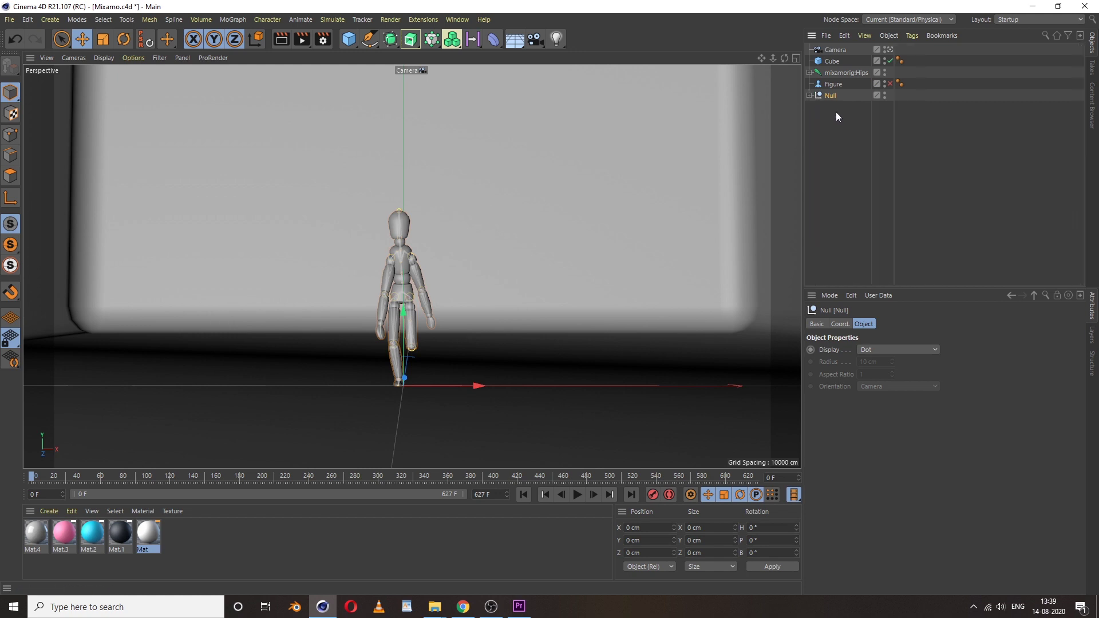
pyautogui.click(401, 44)
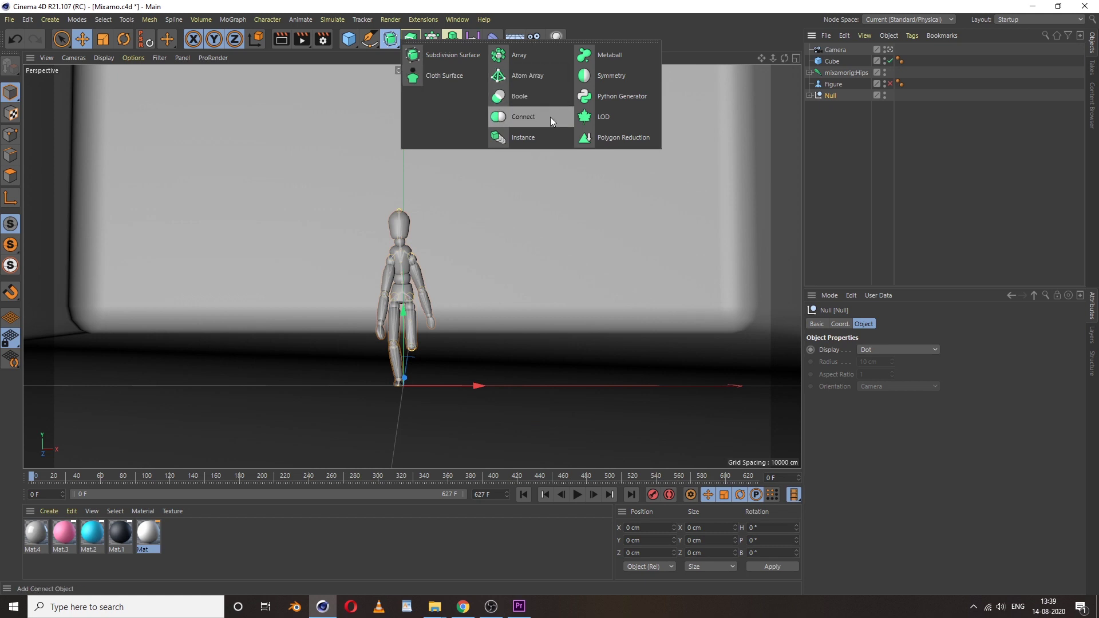
pyautogui.click(518, 120)
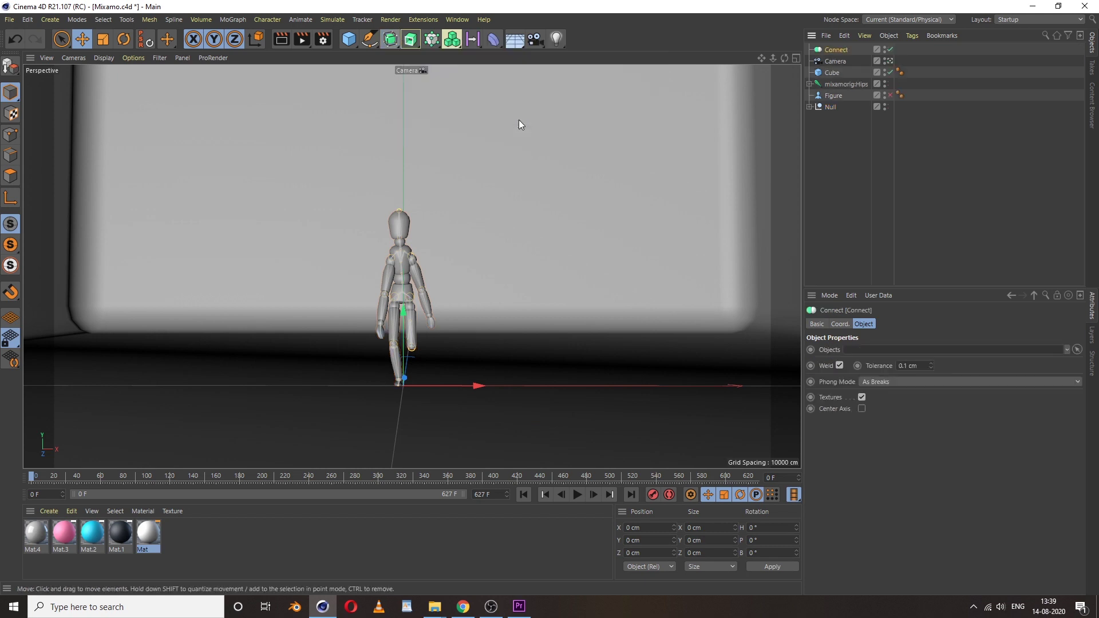
pyautogui.click(831, 107)
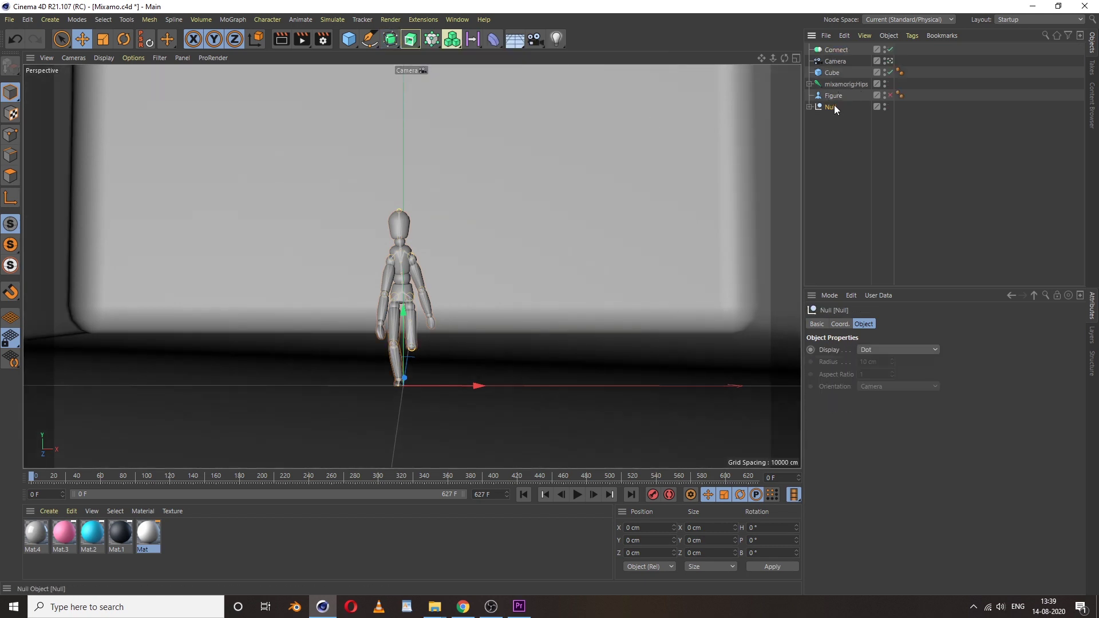
pyautogui.moveTo(842, 51); pyautogui.dragTo(840, 51)
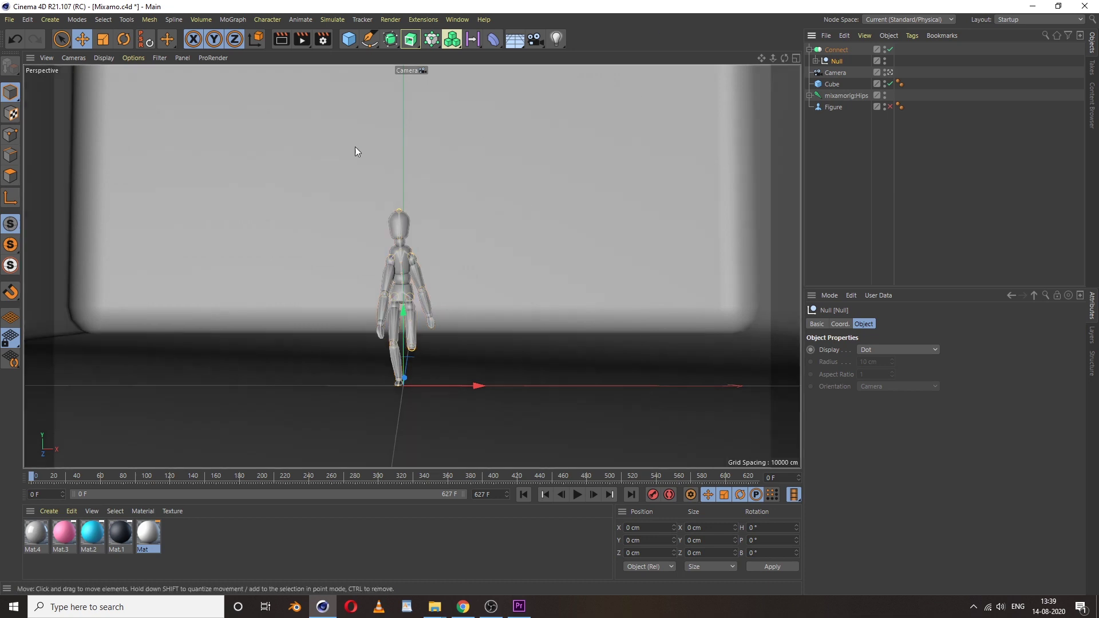
# Add an Atom Array and nest the Connect object inside it
pyautogui.click(410, 39)
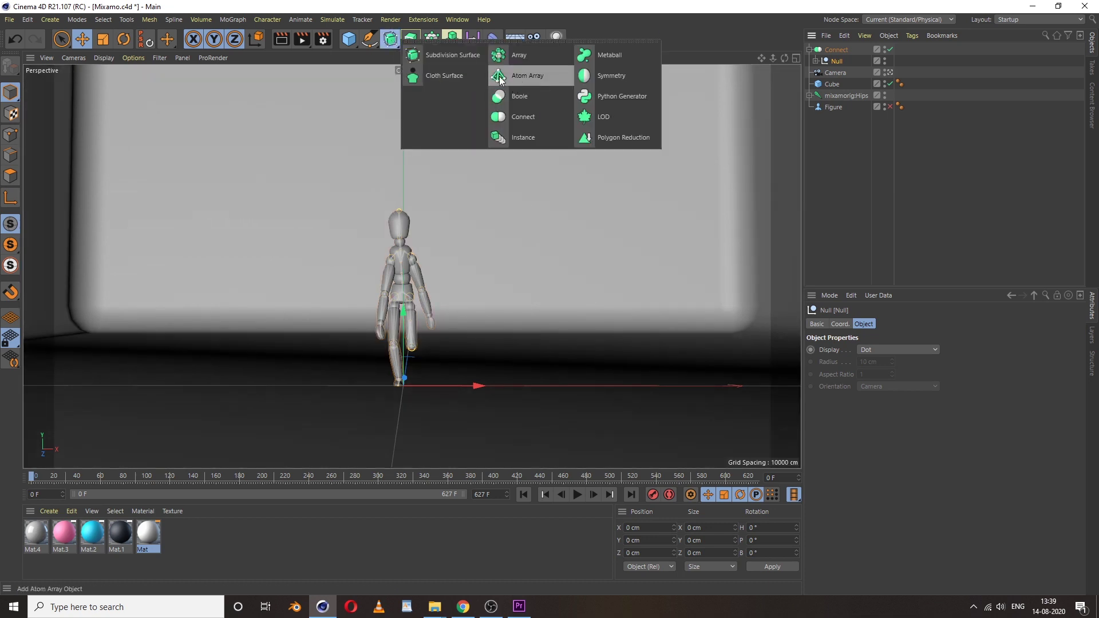
pyautogui.click(538, 77)
pyautogui.click(850, 62)
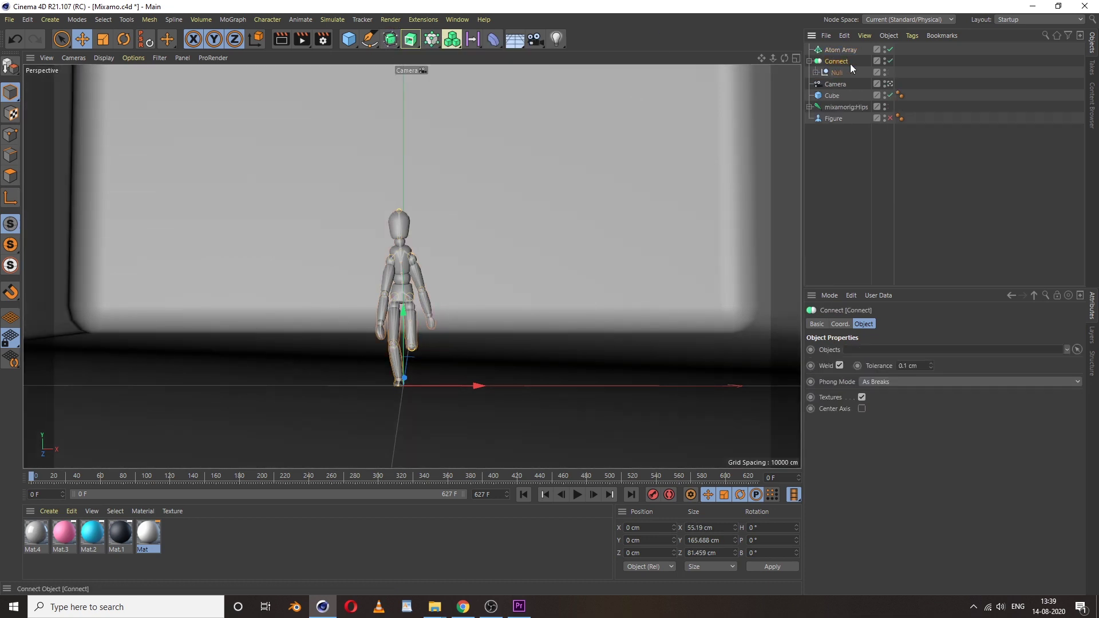
pyautogui.moveTo(842, 50); pyautogui.dragTo(841, 49)
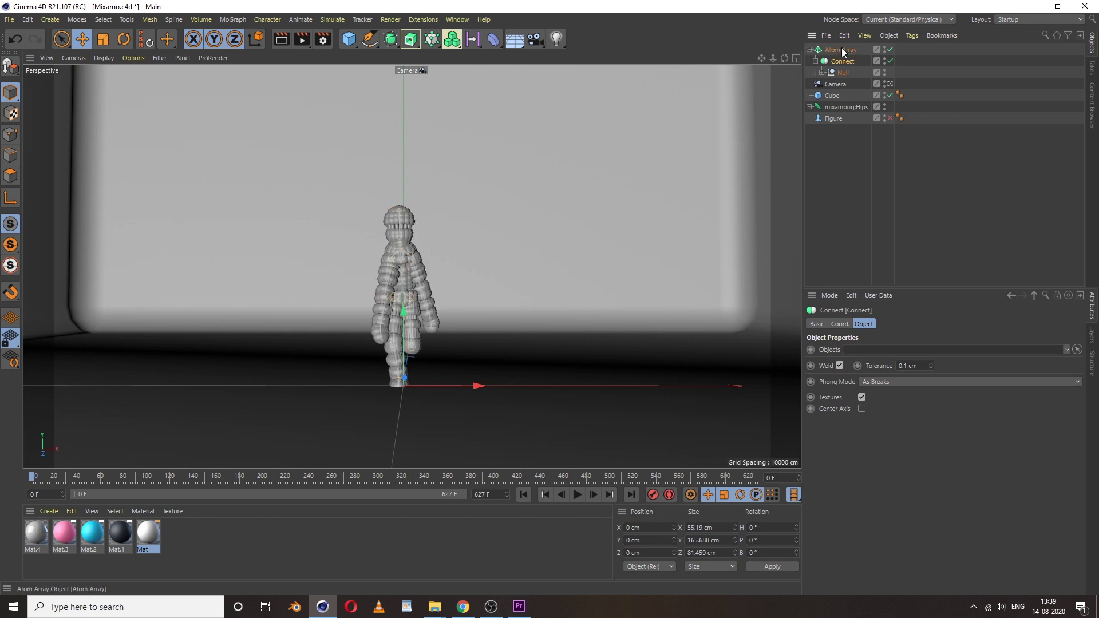
# Set the Atom Array's cylinder radius to 0.1 cm and its sphere radius to 0.6 cm
pyautogui.click(841, 50)
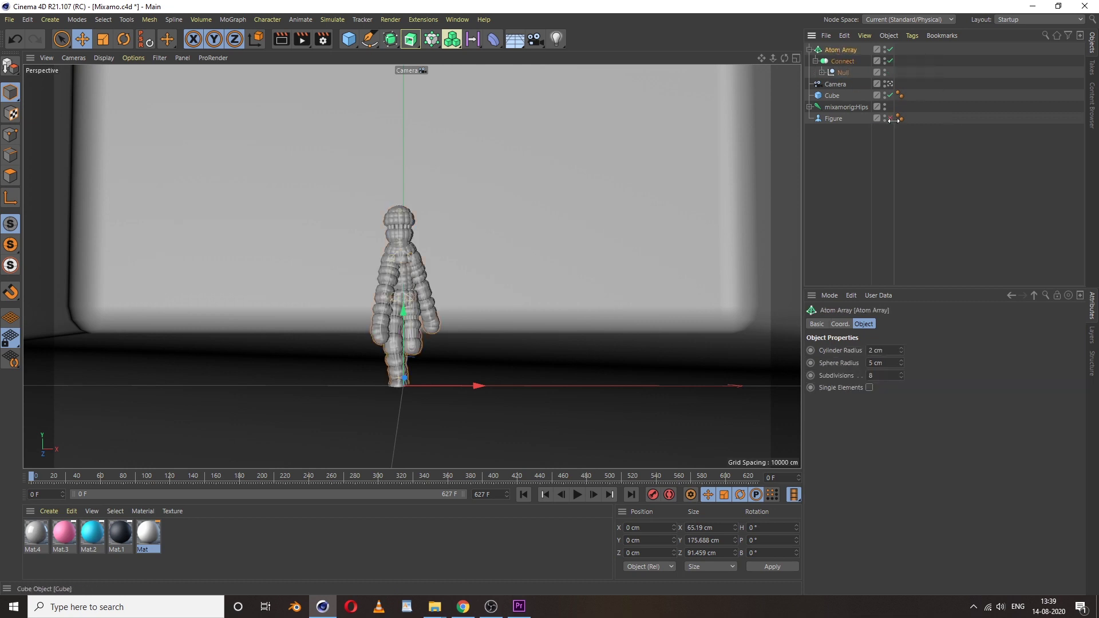
pyautogui.click(875, 350)
pyautogui.write('0.1')
pyautogui.press('Return')
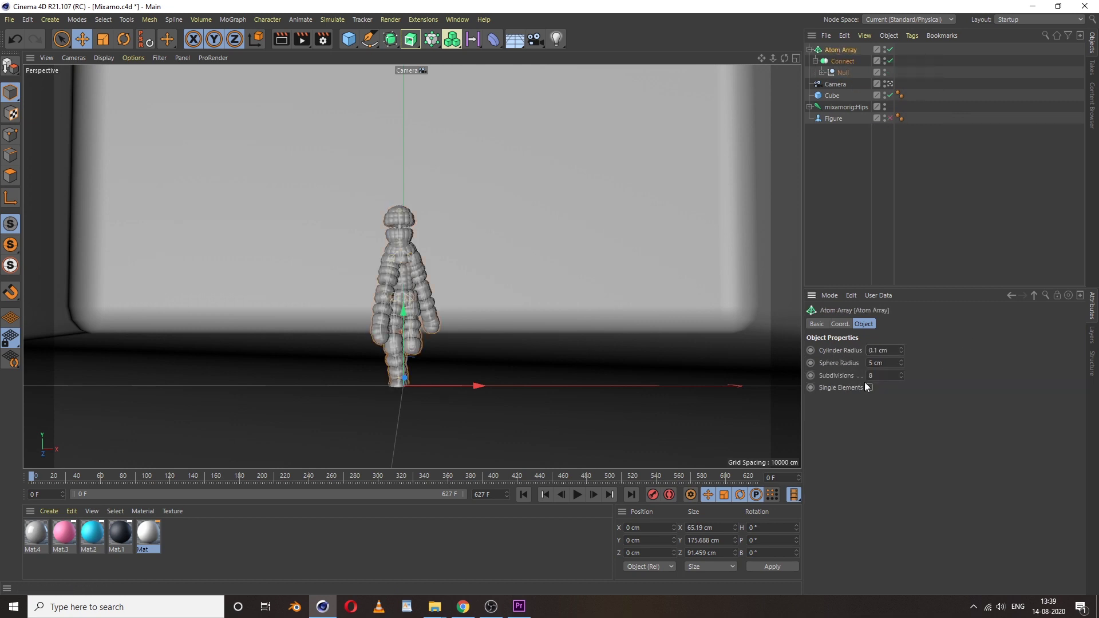
pyautogui.click(876, 363)
pyautogui.write('0.6')
pyautogui.press('Return')
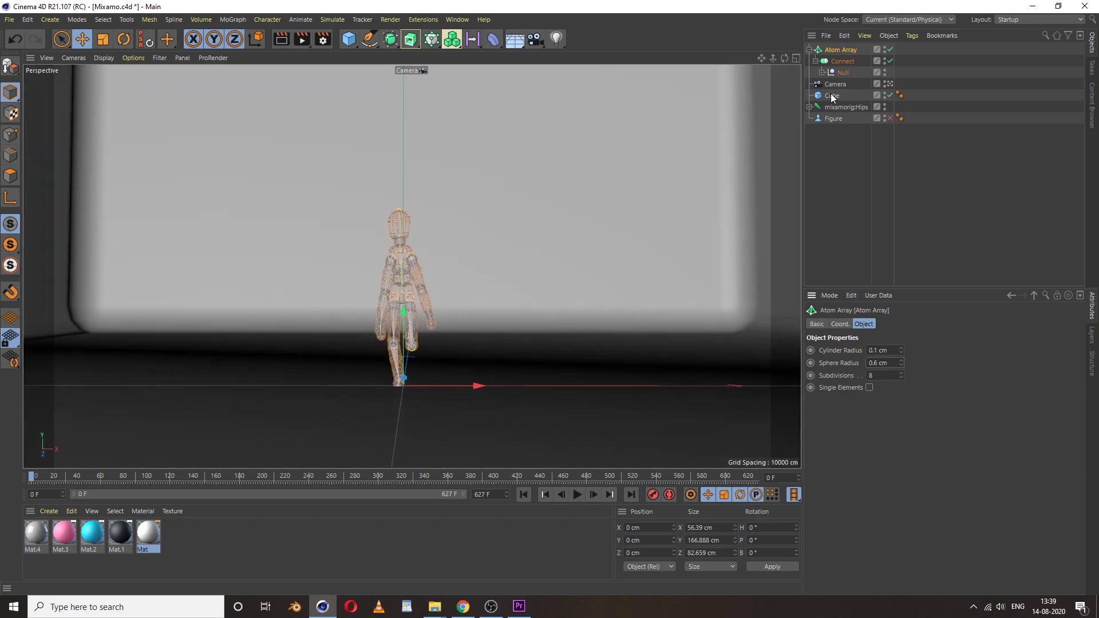
# Leave the scene camera for the default camera and examine the figure's atom lattice from several angles
pyautogui.click(889, 84)
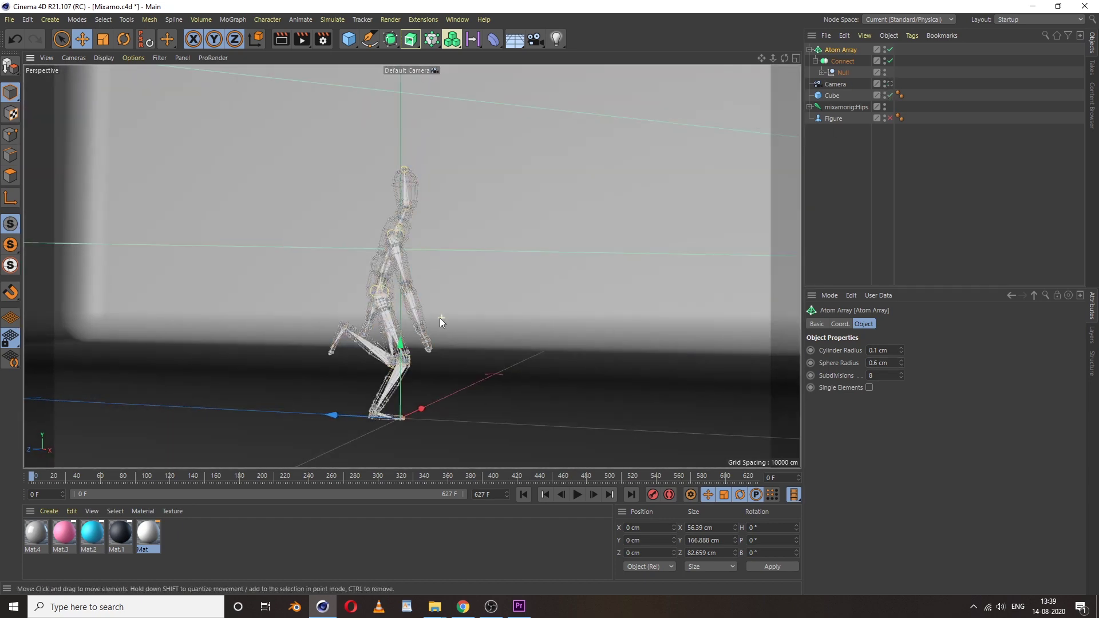
pyautogui.keyDown('alt'); pyautogui.moveTo(440, 318); pyautogui.dragTo(495, 325); pyautogui.keyUp('alt')
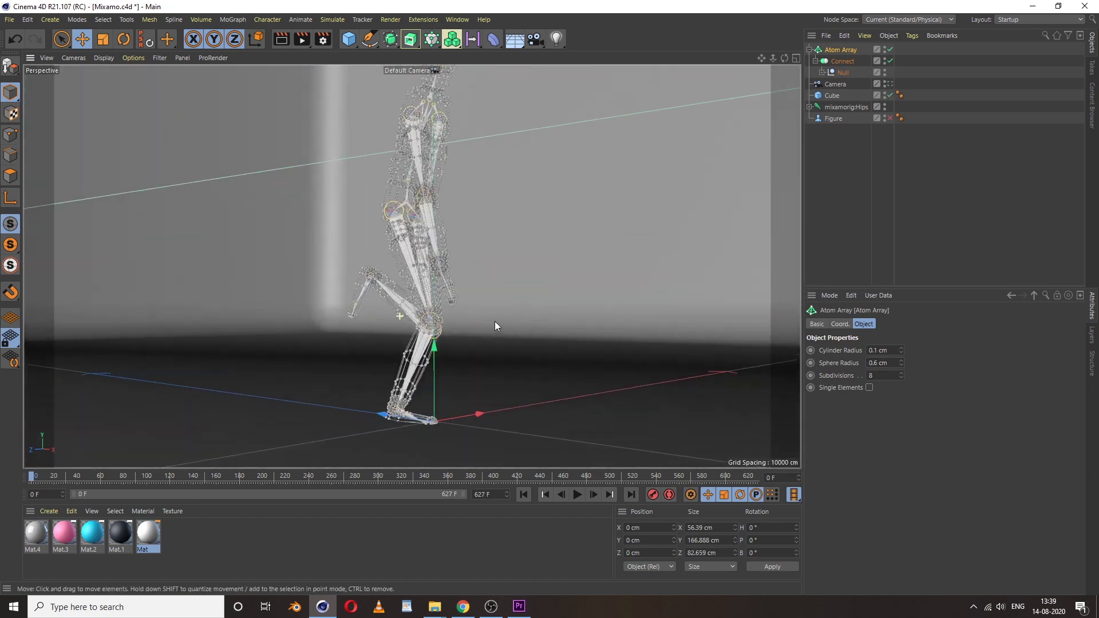
pyautogui.keyDown('alt'); pyautogui.moveTo(495, 321); pyautogui.dragTo(556, 228, button='right'); pyautogui.keyUp('alt')
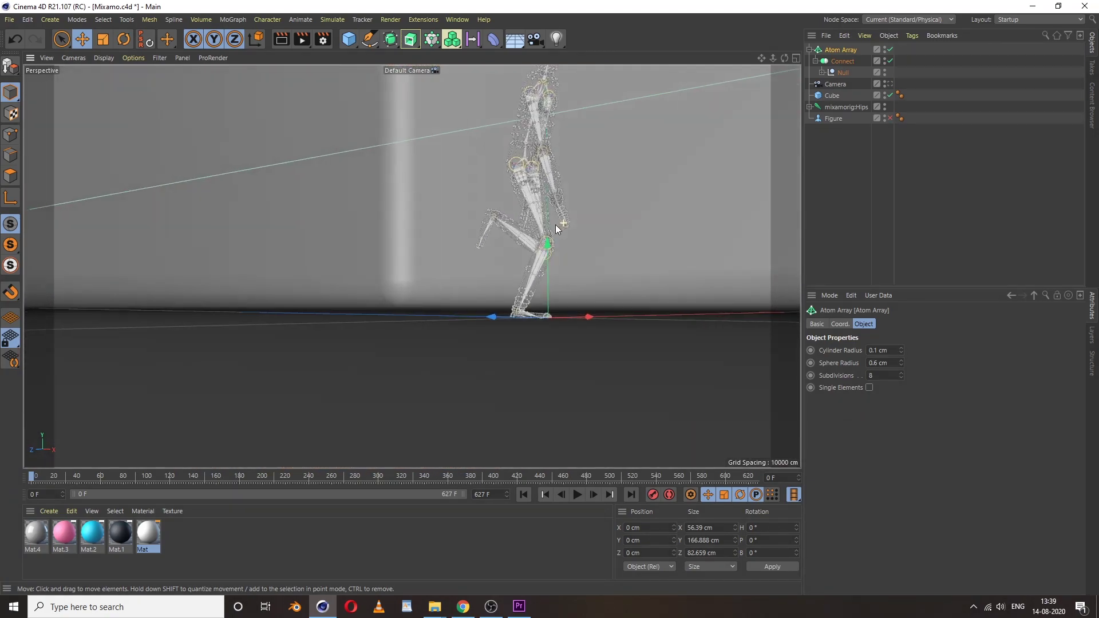
pyautogui.keyDown('alt'); pyautogui.moveTo(556, 228); pyautogui.dragTo(449, 285); pyautogui.keyUp('alt')
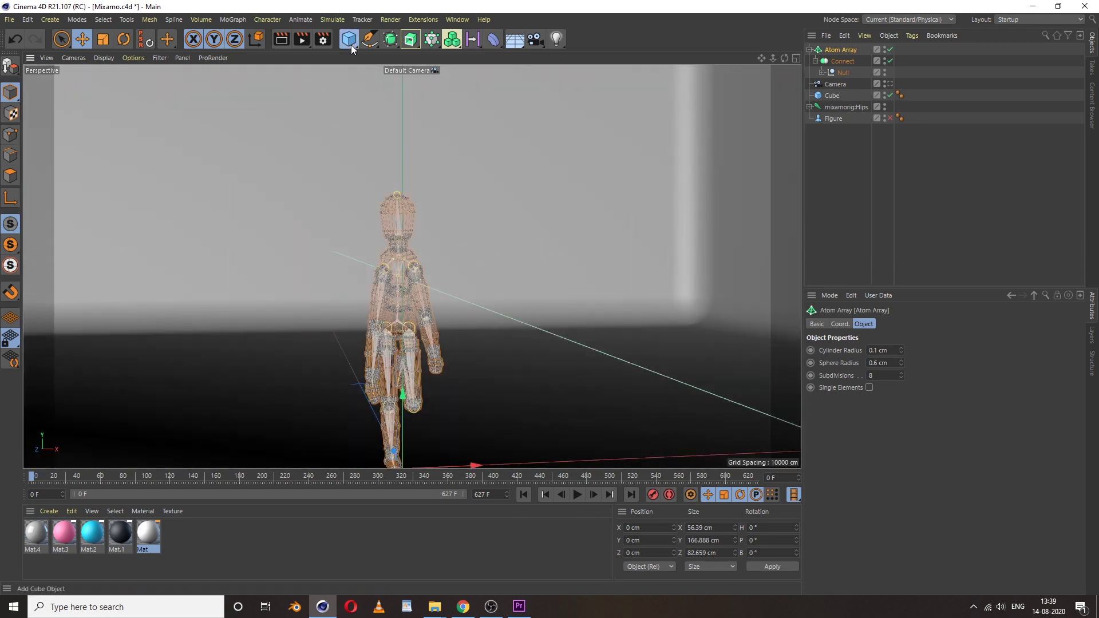
# Add a second cube with fillet enabled and set its X, Y and Z sizes to 5 cm
pyautogui.click(350, 40)
pyautogui.click(875, 403)
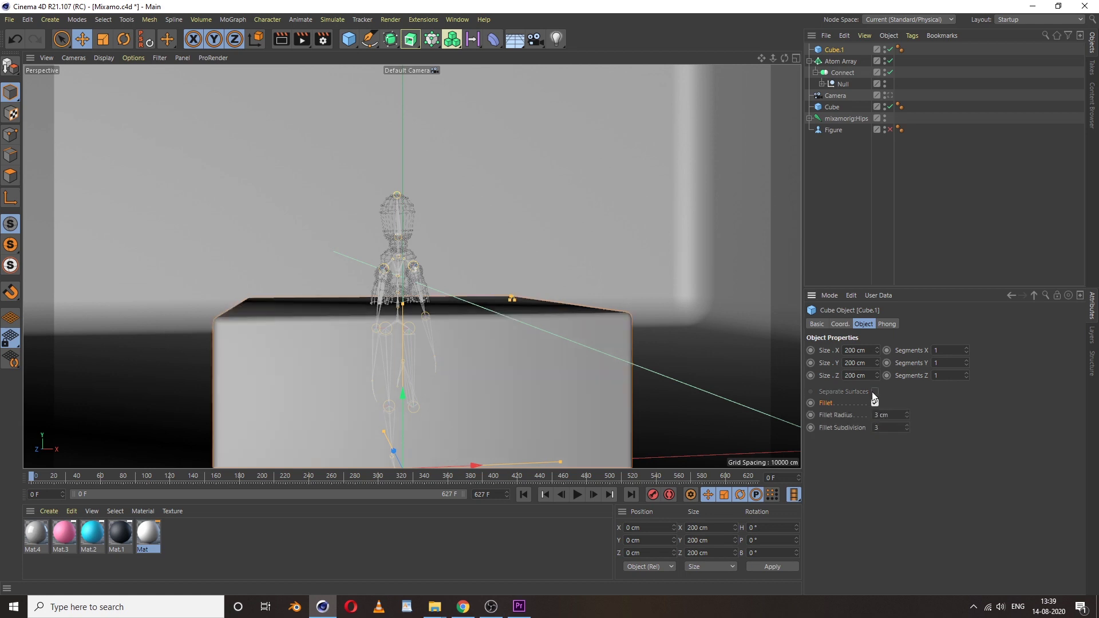
pyautogui.write('5')
pyautogui.press('Tab')
pyautogui.write('5')
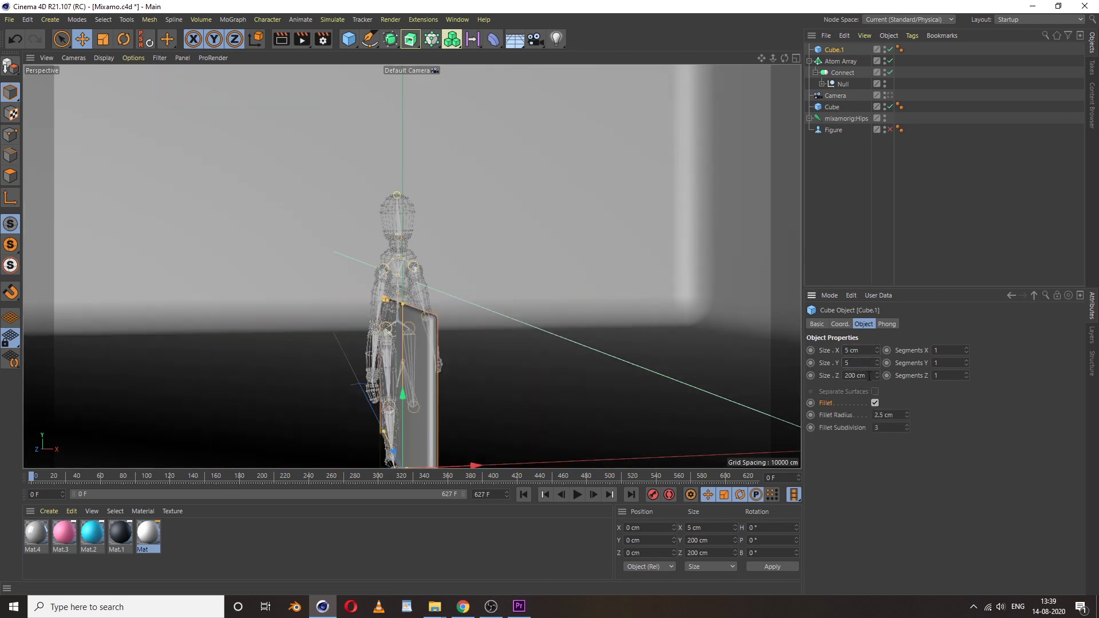
pyautogui.press('Tab')
pyautogui.write('5')
pyautogui.press('Return')
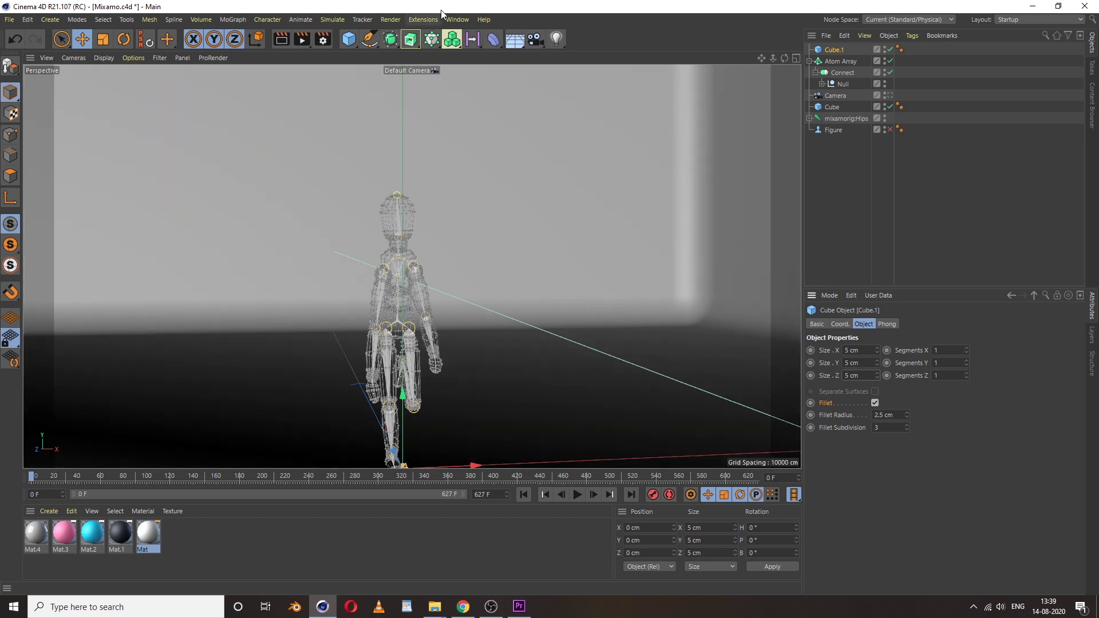
# Raise the small cube to about Y 31.5 cm and set its fillet radius to 1 cm
pyautogui.keyDown('alt'); pyautogui.moveTo(452, 293); pyautogui.dragTo(412, 198); pyautogui.keyUp('alt')
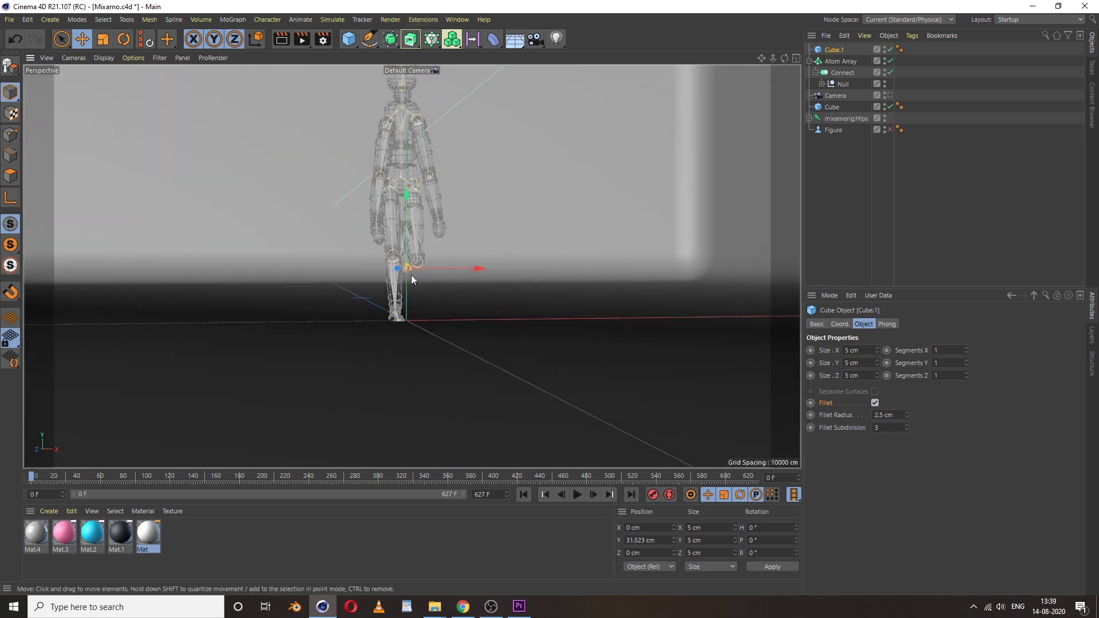
pyautogui.scroll(10, 469, 281)
pyautogui.scroll(-3, 475, 284)
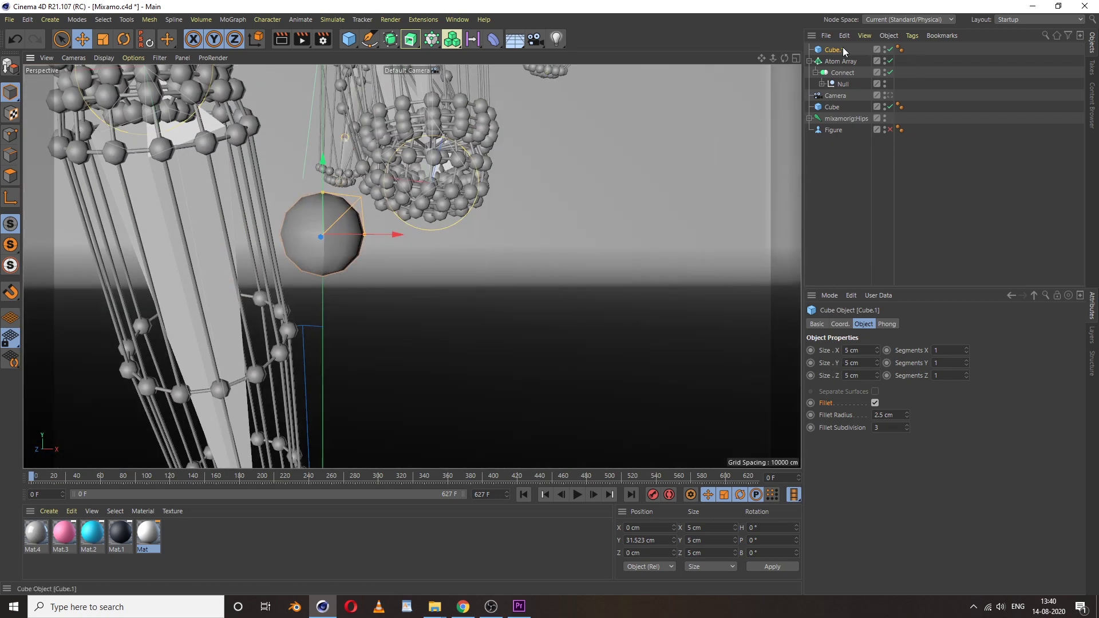
pyautogui.moveTo(908, 417); pyautogui.dragTo(893, 418)
pyautogui.click(908, 413)
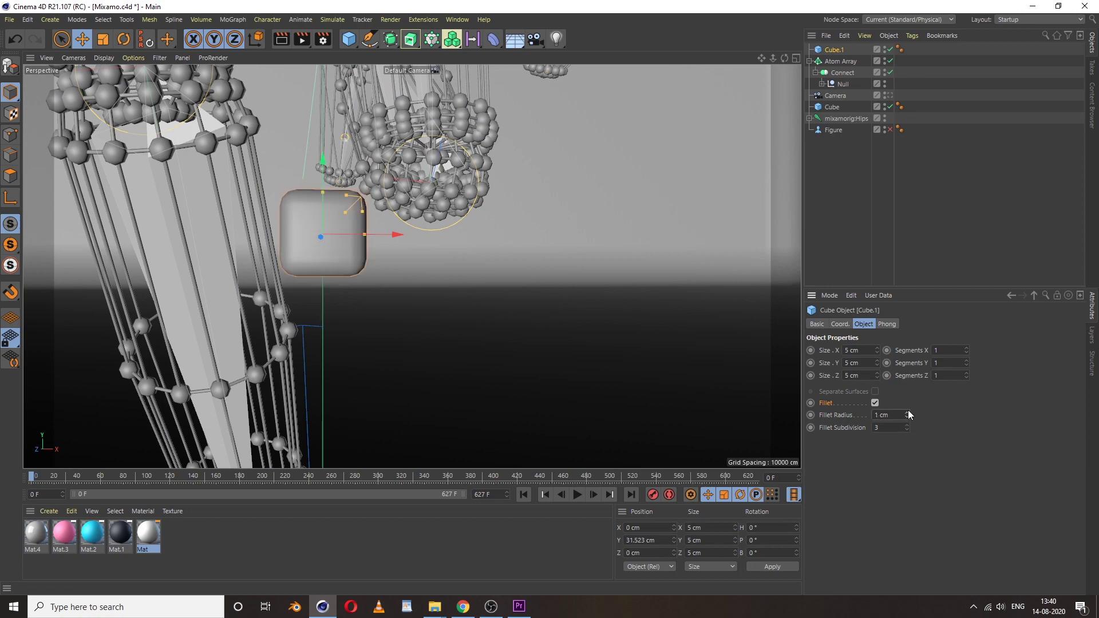
# Add a Platonic object and set its radius to 7 cm
pyautogui.keyDown('alt'); pyautogui.moveTo(401, 297); pyautogui.dragTo(435, 225); pyautogui.keyUp('alt')
pyautogui.moveTo(349, 39); pyautogui.dragTo(452, 120)
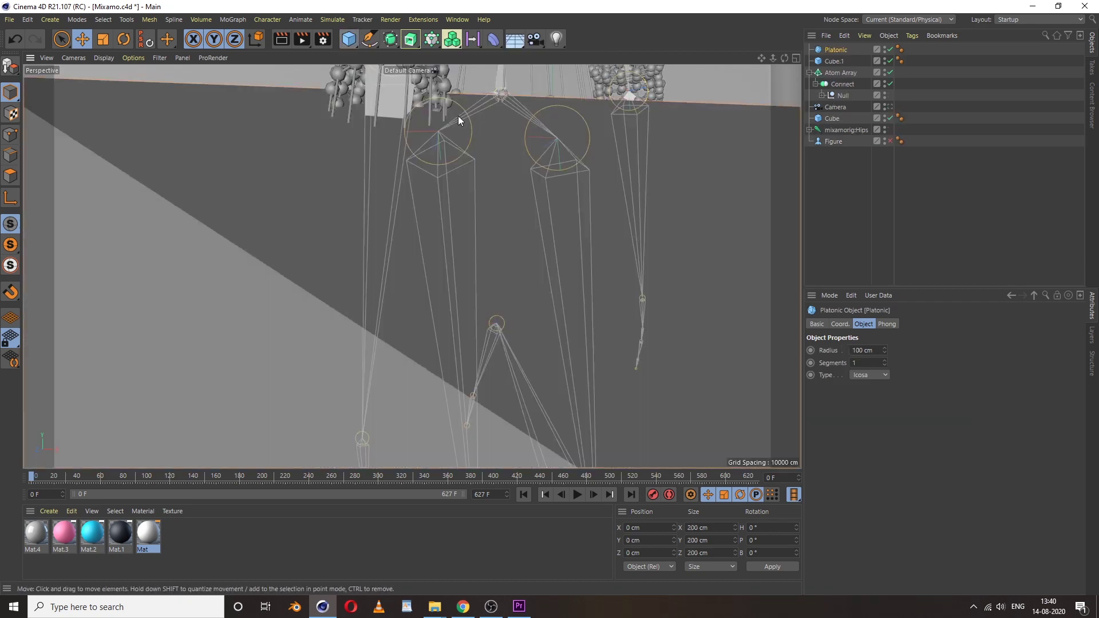
pyautogui.click(865, 351)
pyautogui.write('7')
pyautogui.press('Return')
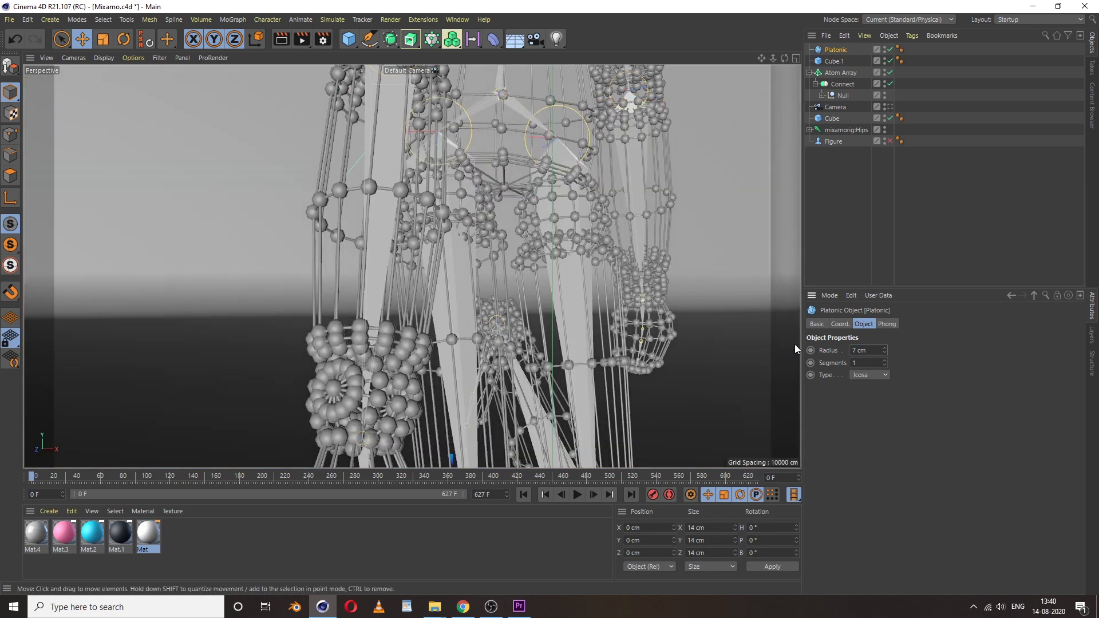
pyautogui.scroll(-10, 549, 368)
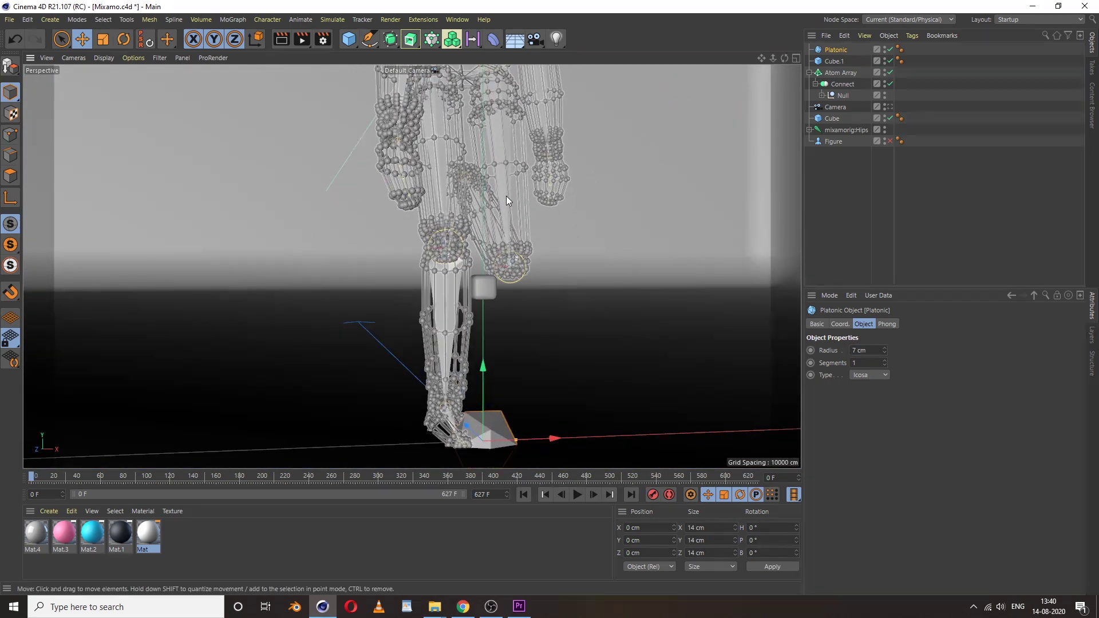
# Raise the Platonic object to about Y 14.5 cm and set its radius to 5 cm
pyautogui.moveTo(466, 269); pyautogui.dragTo(481, 189)
pyautogui.click(884, 353)
pyautogui.click(884, 353)
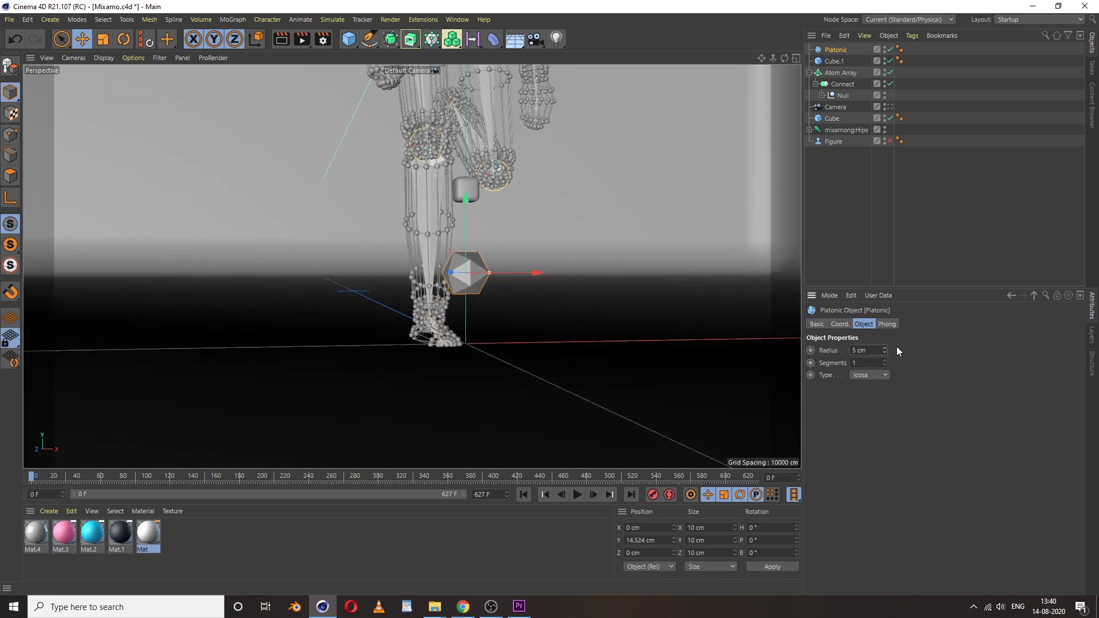
# Add a pyramid, set all three of its sizes to 6 cm, and raise it to about Y 24.4 cm
pyautogui.click(351, 46)
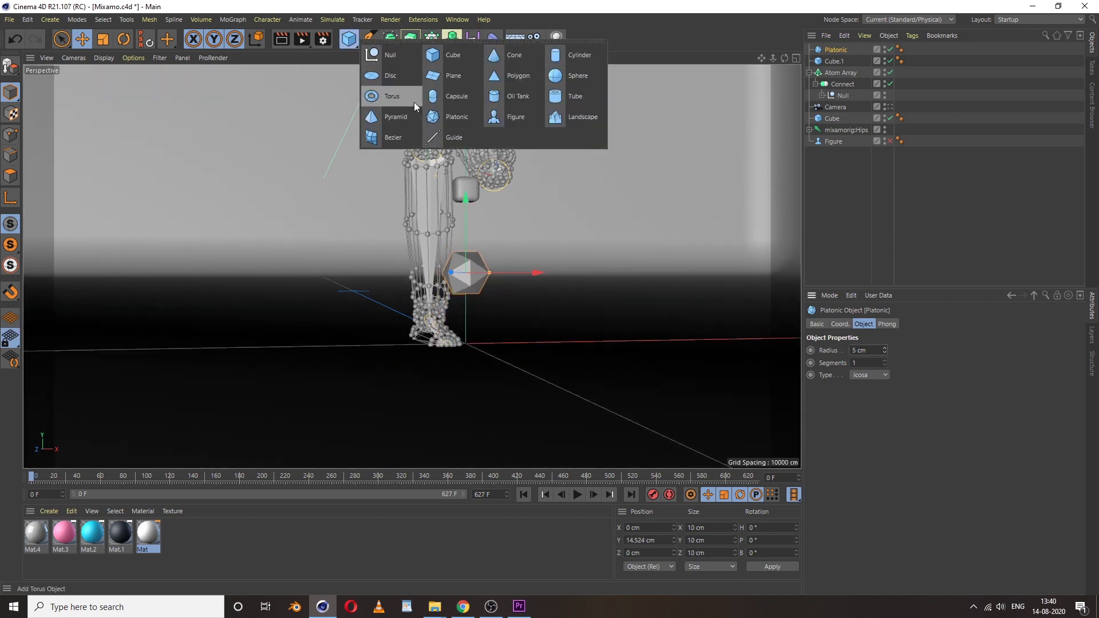
pyautogui.click(387, 119)
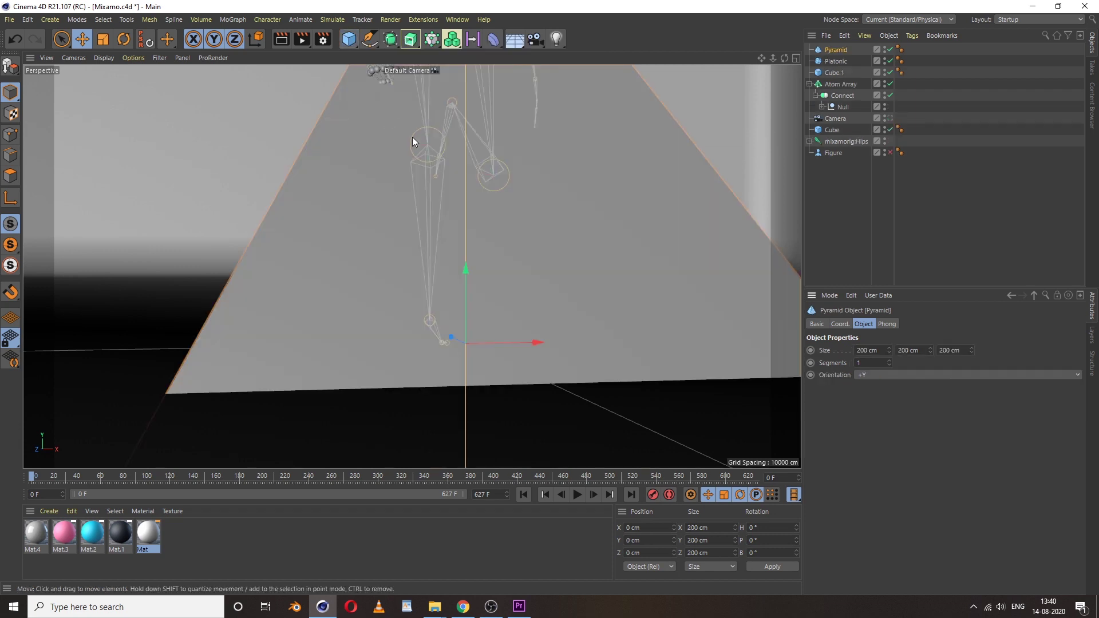
pyautogui.doubleClick(874, 351)
pyautogui.write('6')
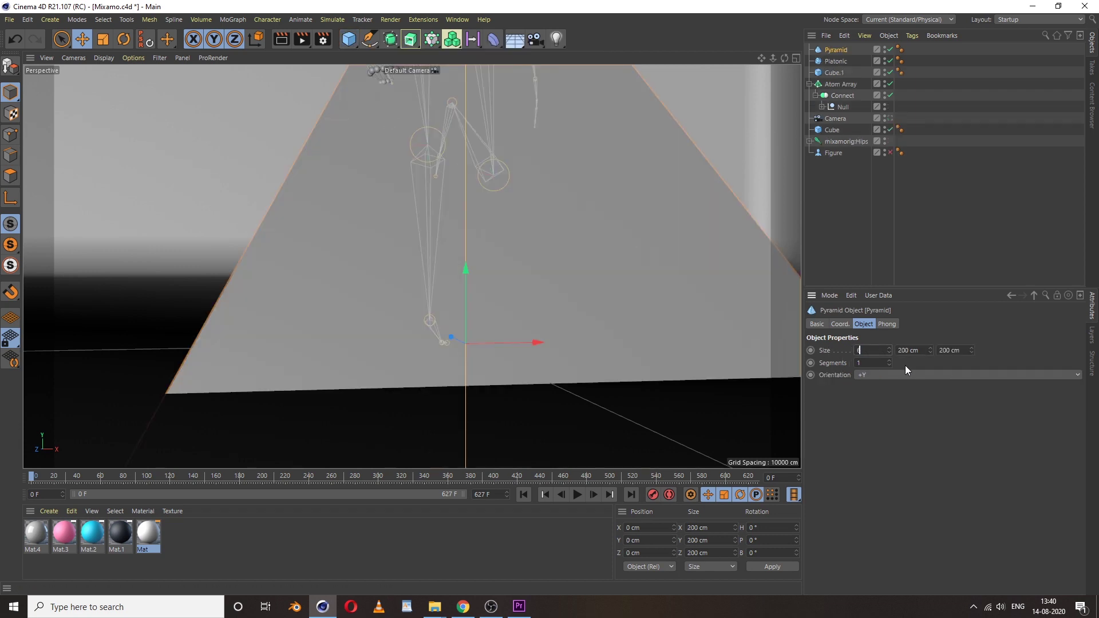
pyautogui.press('Tab')
pyautogui.write('6')
pyautogui.doubleClick(954, 350)
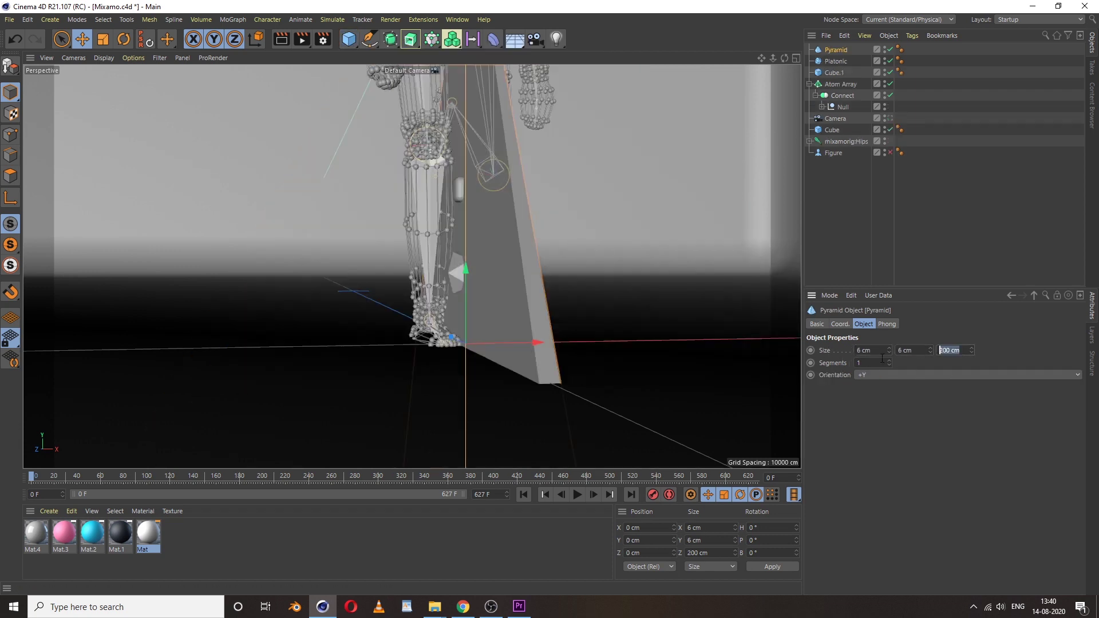
pyautogui.write('6')
pyautogui.press('Return')
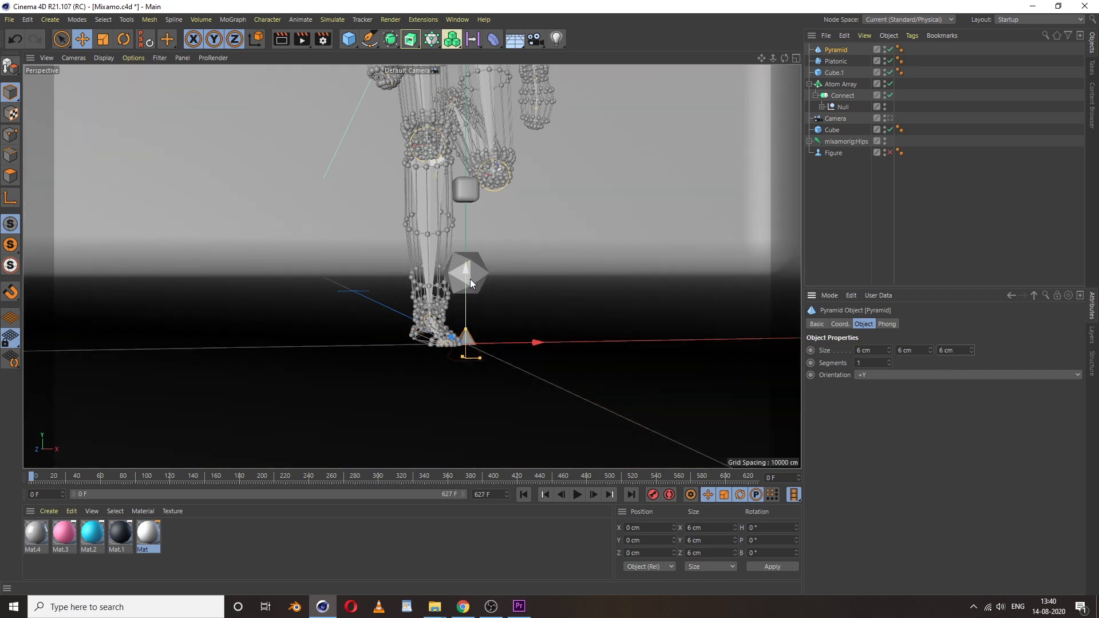
pyautogui.moveTo(481, 278); pyautogui.dragTo(481, 160)
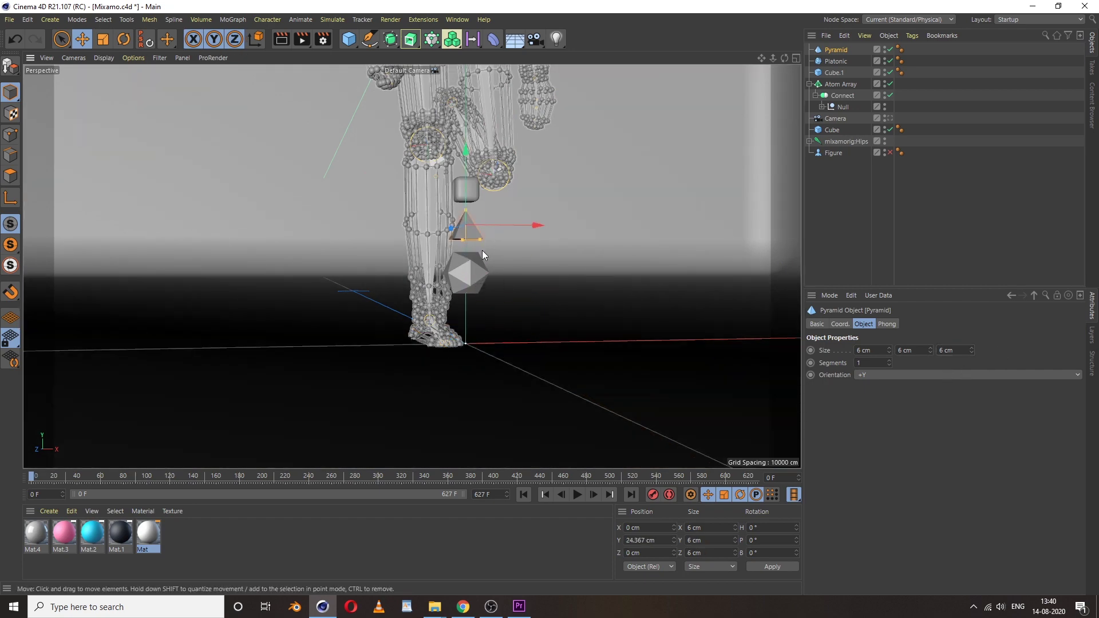
# Set the small filleted cube's X, Y and Z sizes to 6 cm
pyautogui.keyDown('alt'); pyautogui.moveTo(481, 256); pyautogui.dragTo(252, 202); pyautogui.keyUp('alt')
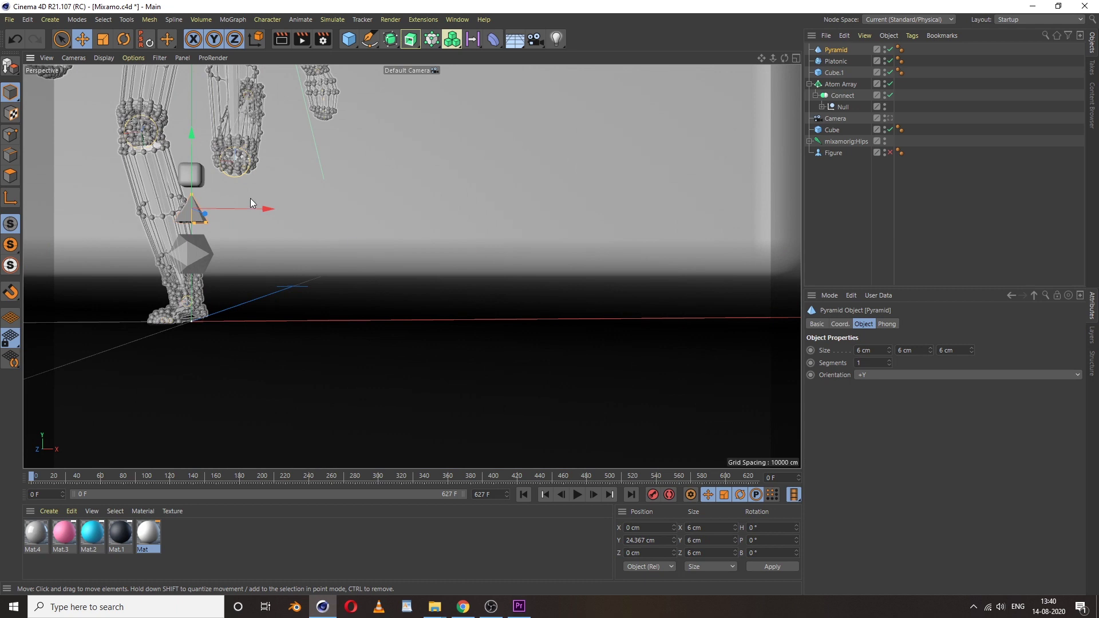
pyautogui.click(197, 179)
pyautogui.doubleClick(851, 351)
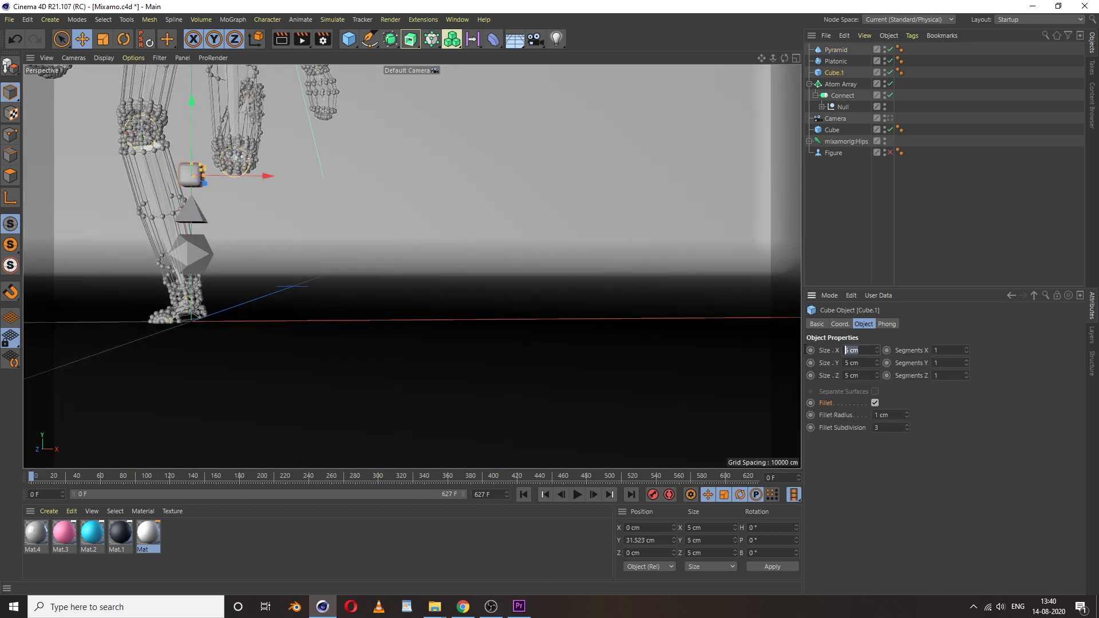
pyautogui.write('6')
pyautogui.press('Tab')
pyautogui.write('6')
pyautogui.press('Return')
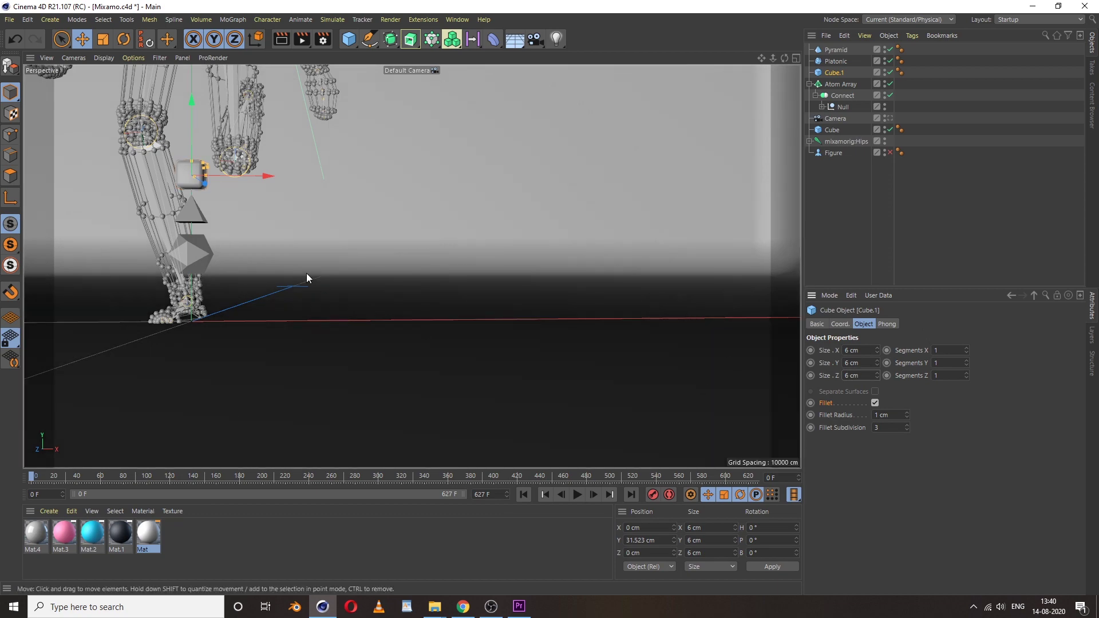
# Add a MoGraph Cloner and place the pyramid, Platonic and small cube inside it as children
pyautogui.keyDown('alt'); pyautogui.moveTo(307, 273); pyautogui.dragTo(231, 245); pyautogui.keyUp('alt')
pyautogui.keyDown('alt'); pyautogui.moveTo(232, 245); pyautogui.dragTo(301, 221, button='middle'); pyautogui.keyUp('alt')
pyautogui.scroll(3, 331, 214)
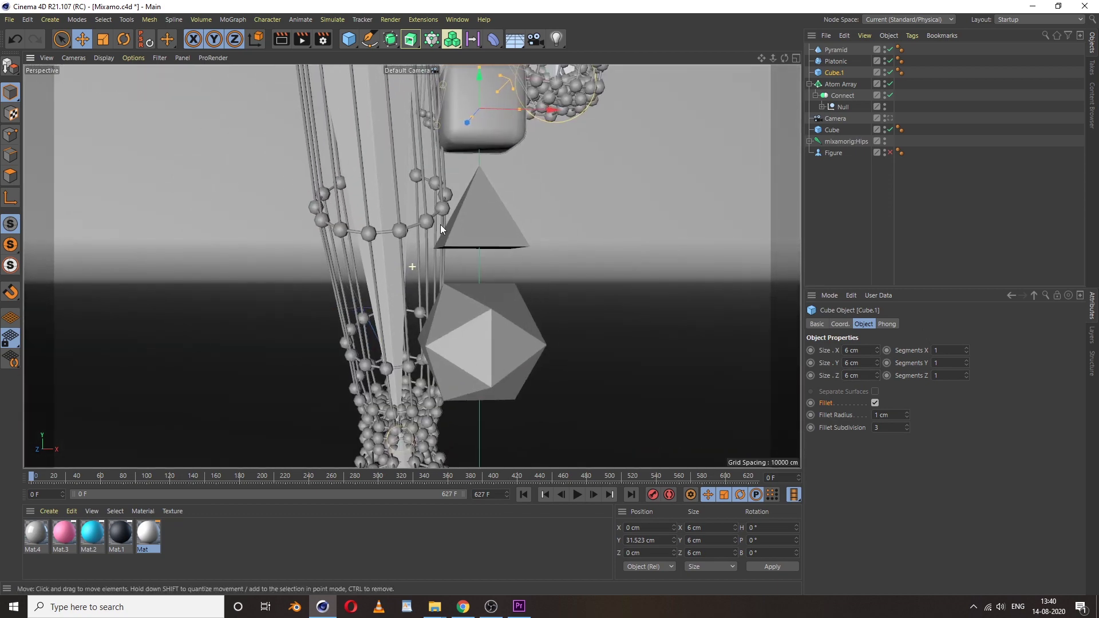
pyautogui.keyDown('alt'); pyautogui.moveTo(441, 224); pyautogui.dragTo(424, 250, button='middle'); pyautogui.keyUp('alt')
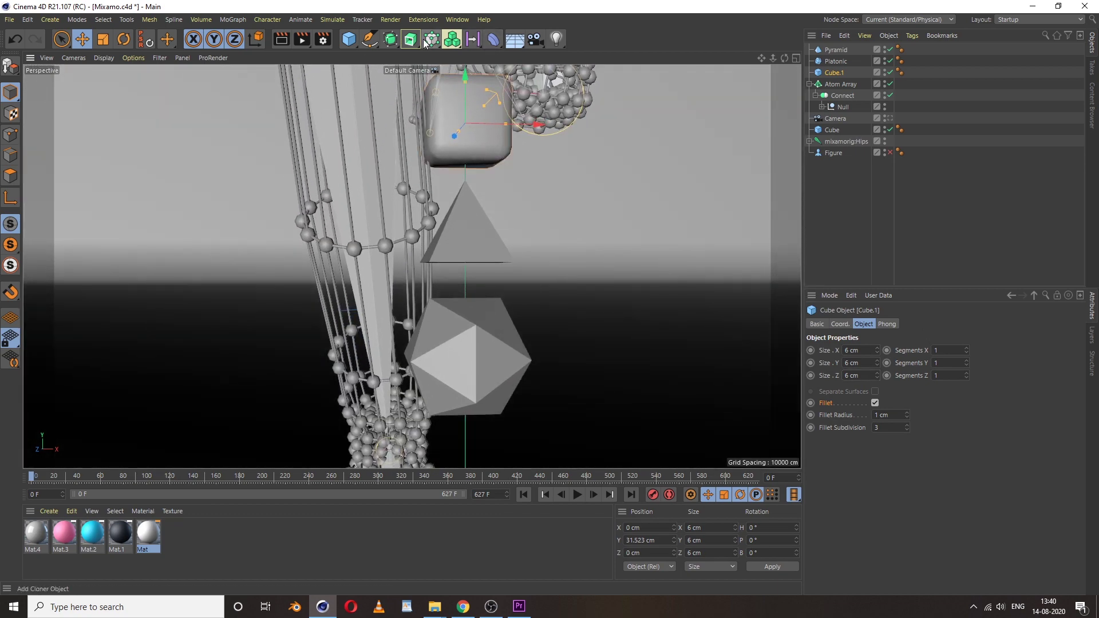
pyautogui.click(232, 20)
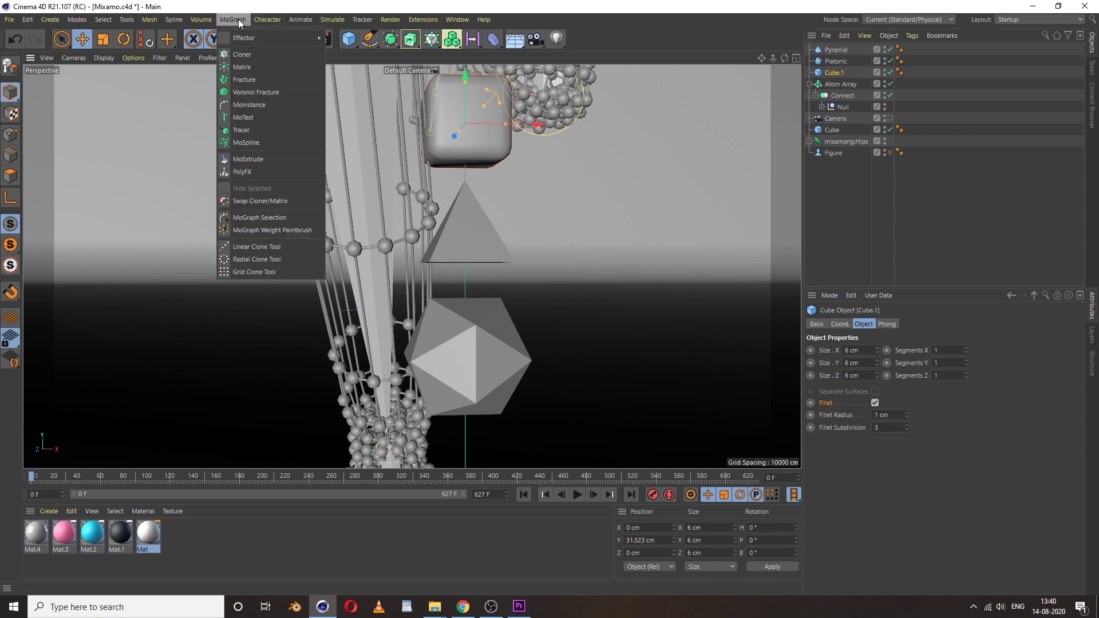
pyautogui.click(250, 55)
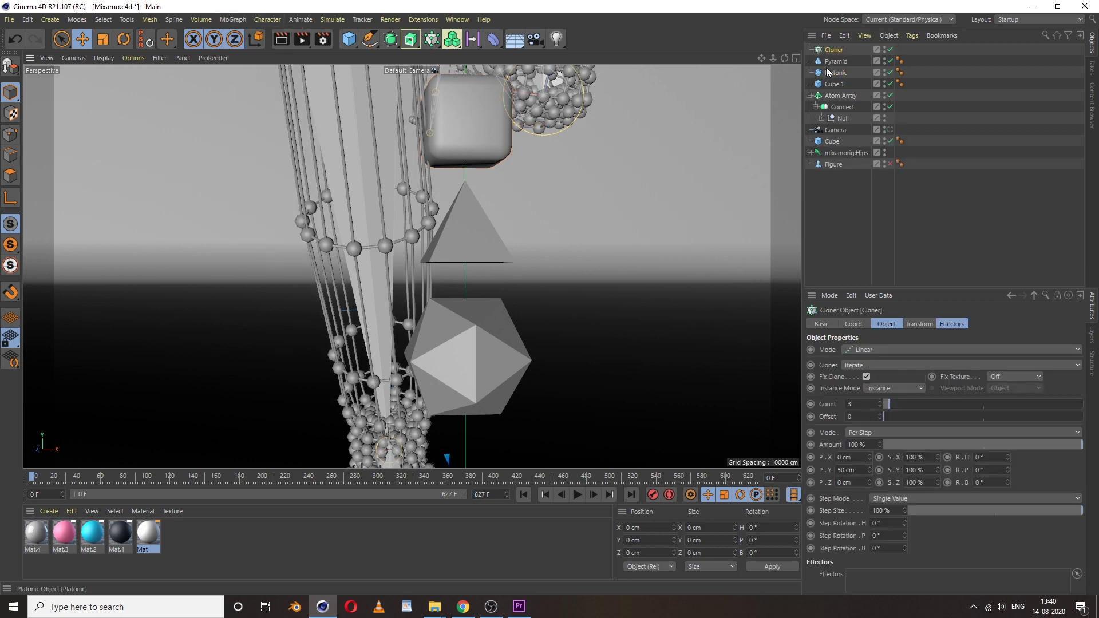
pyautogui.click(835, 61)
pyautogui.keyDown('shift'); pyautogui.click(833, 85); pyautogui.keyUp('shift')
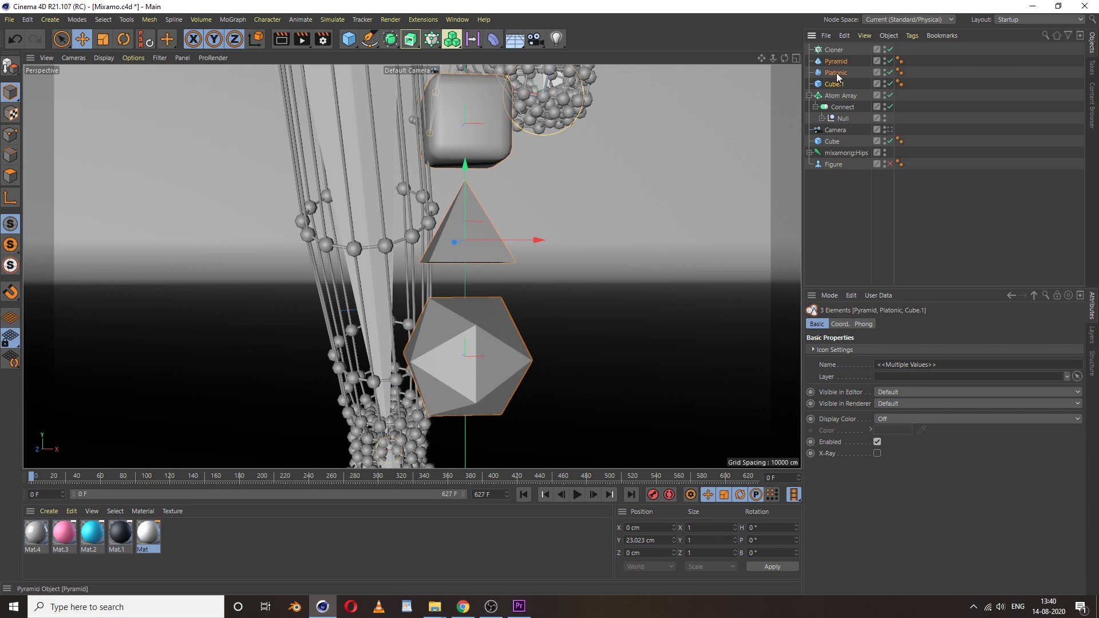
pyautogui.moveTo(836, 64); pyautogui.dragTo(834, 50)
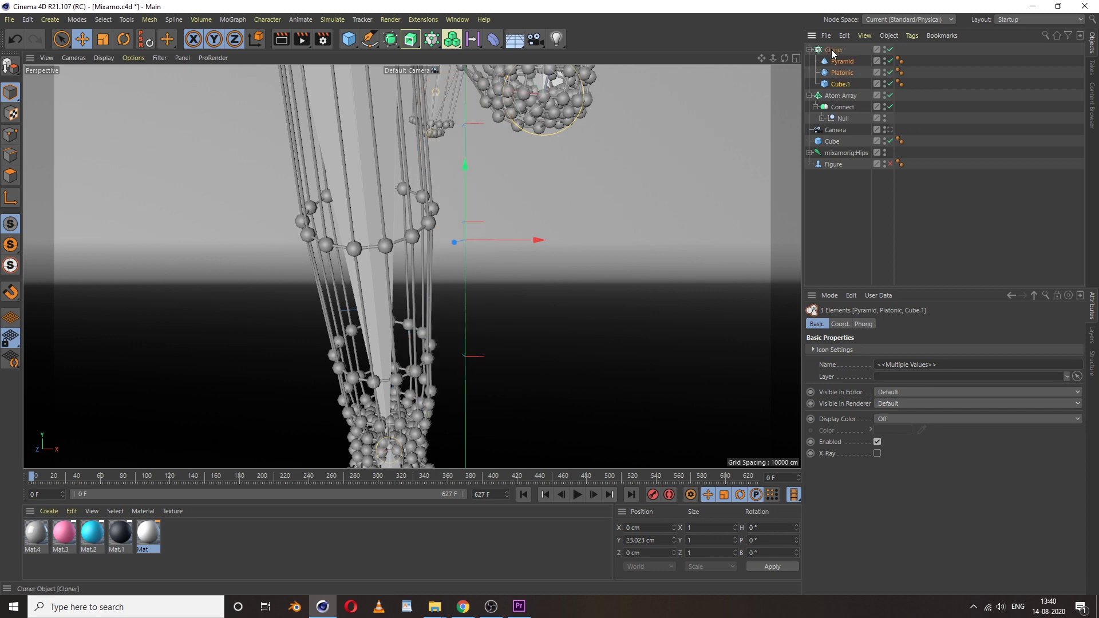
# Set the Cloner's mode to Object and assign the Connect object as the surface to clone onto
pyautogui.scroll(-5, 605, 239)
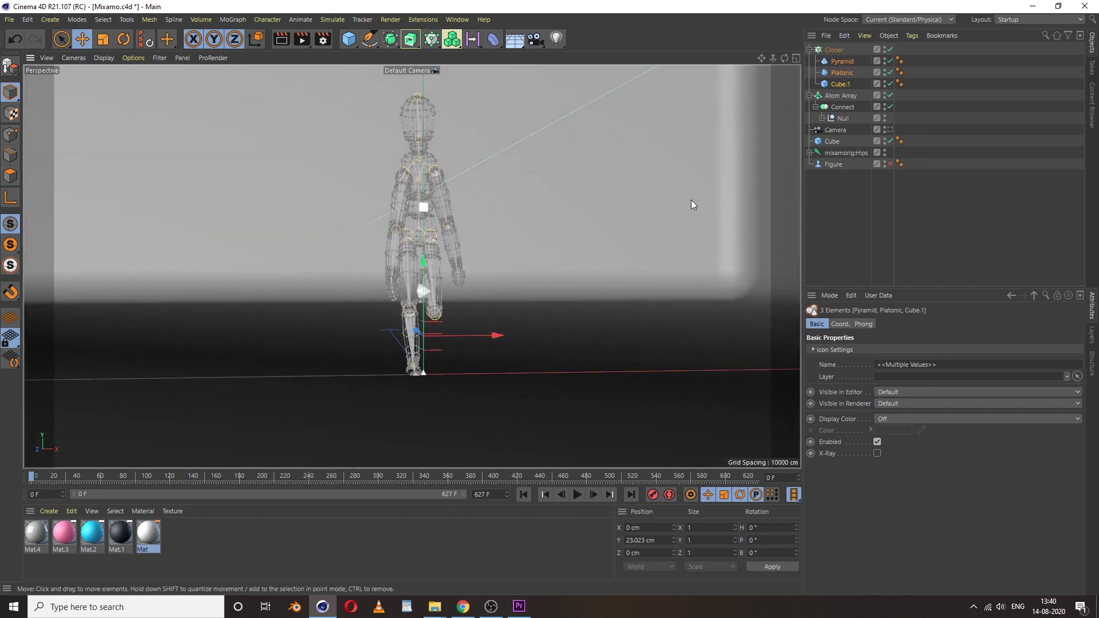
pyautogui.click(851, 51)
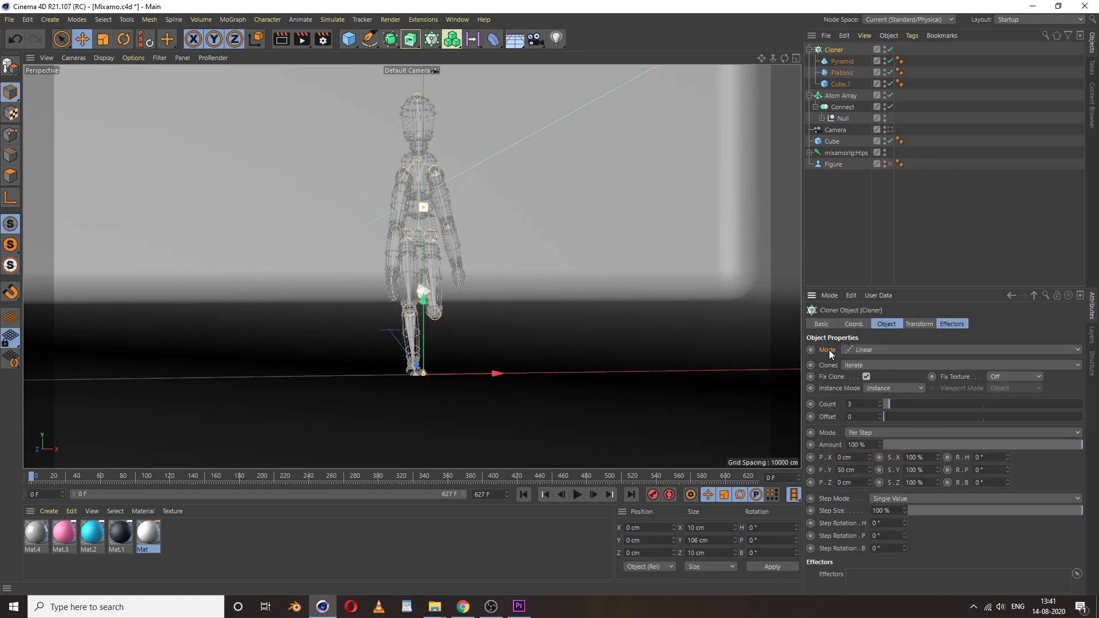
pyautogui.click(869, 349)
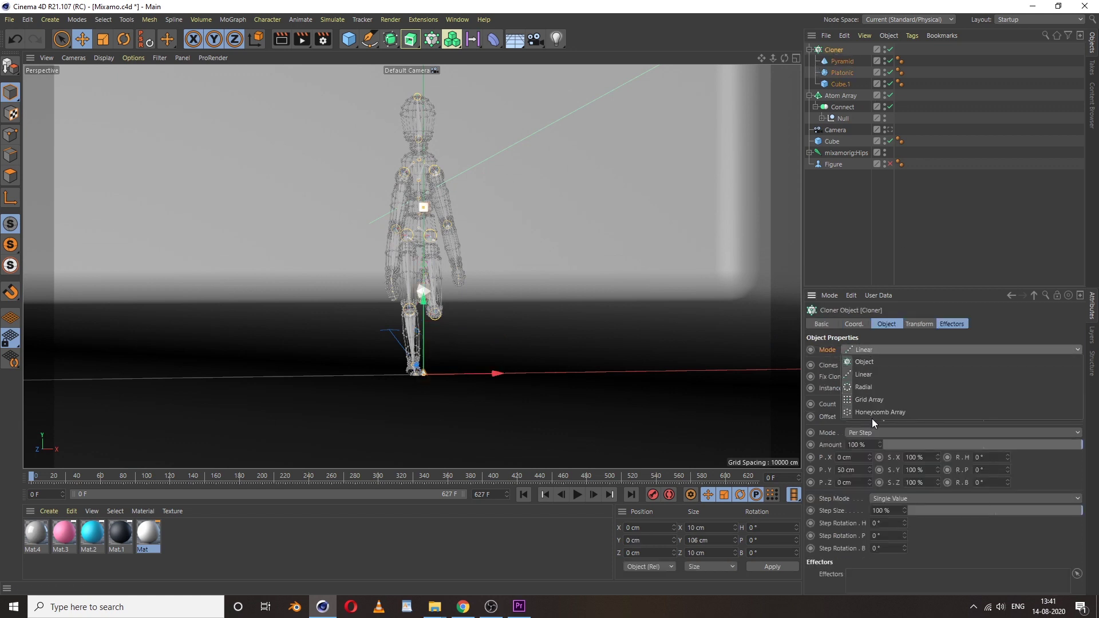
pyautogui.click(879, 363)
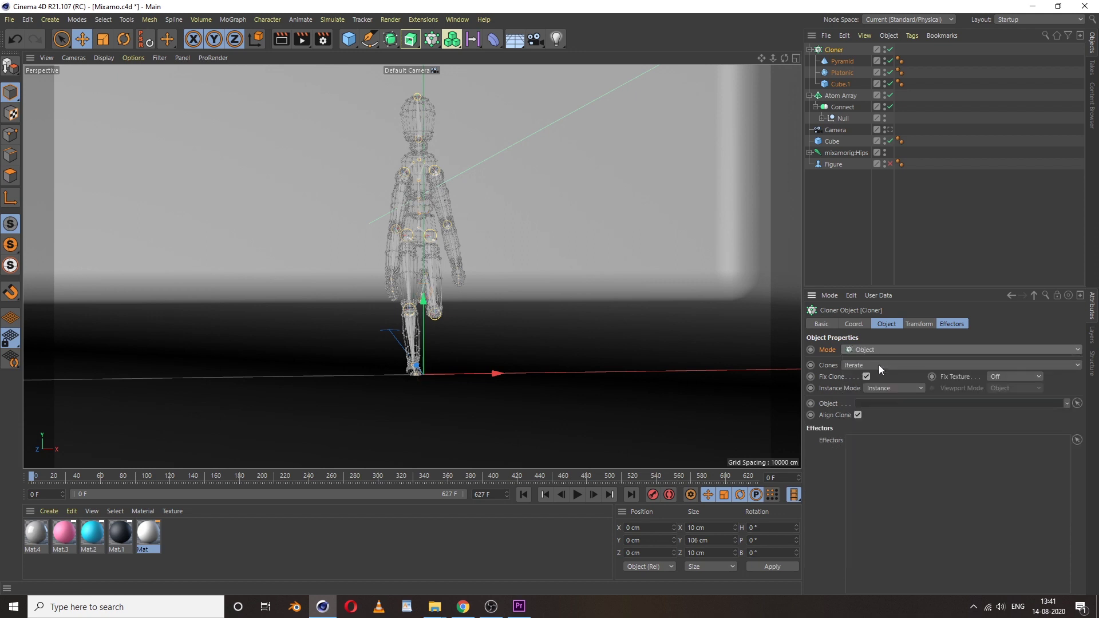
pyautogui.click(834, 108)
pyautogui.click(836, 51)
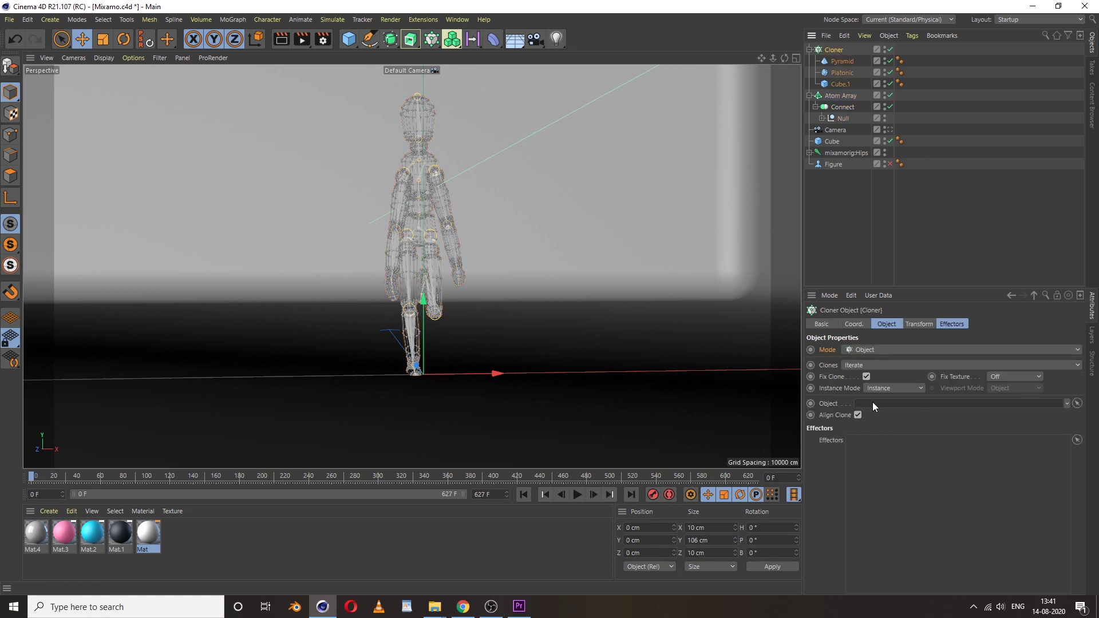
pyautogui.moveTo(843, 107); pyautogui.dragTo(910, 402)
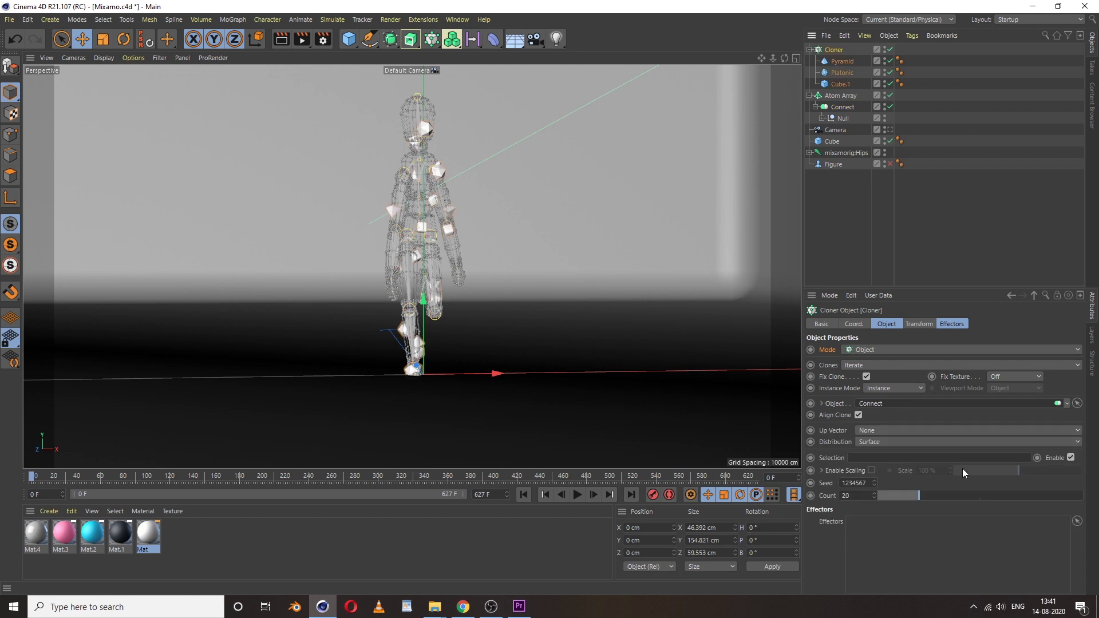
# Set the Cloner's clone count to 250
pyautogui.click(863, 497)
pyautogui.write('250')
pyautogui.press('Return')
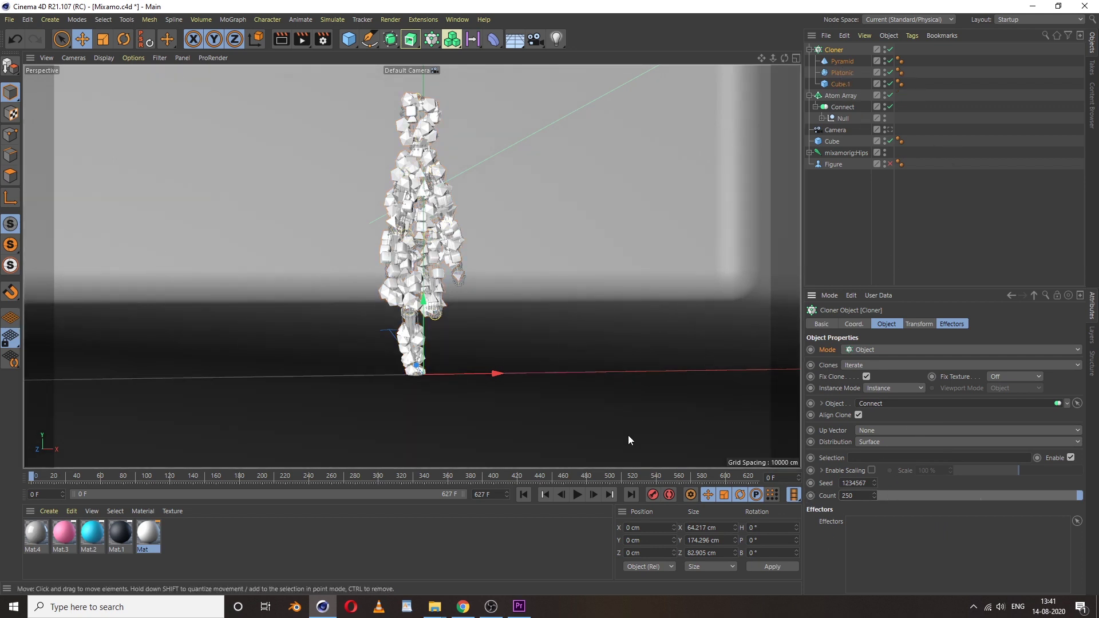
# Look through the scene camera and play the animation briefly to check the clones on the moving figure
pyautogui.click(888, 130)
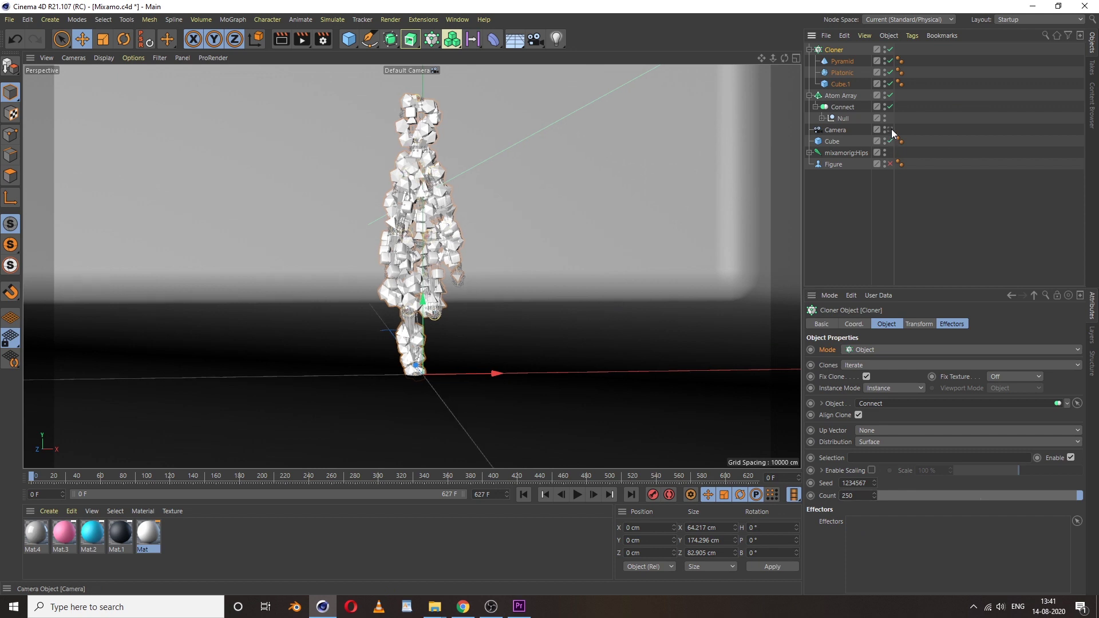
pyautogui.scroll(2, 420, 372)
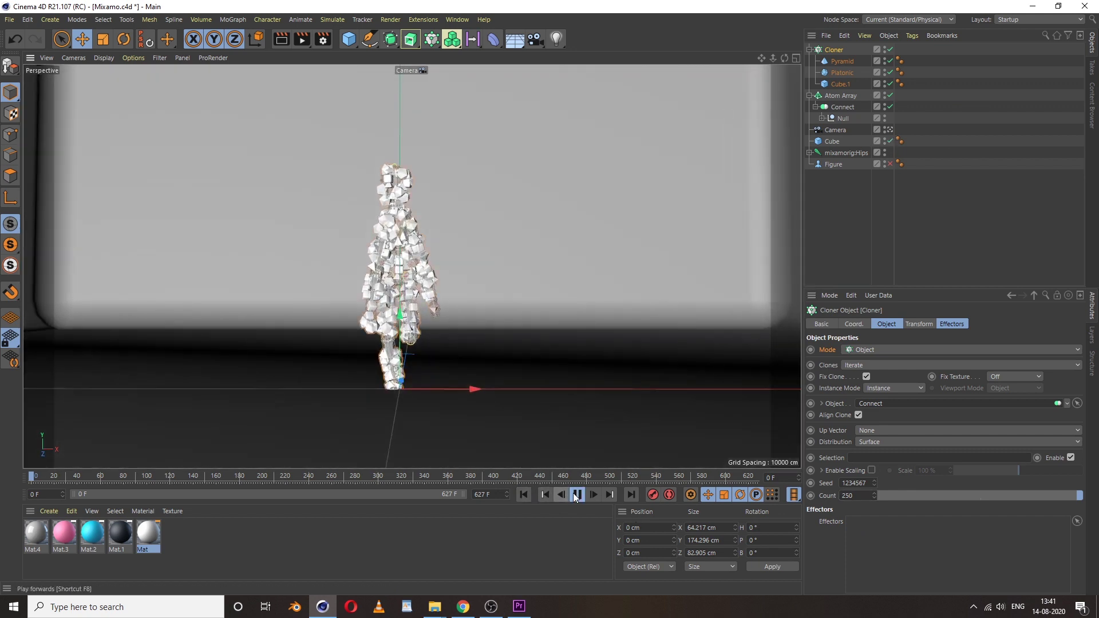
pyautogui.click(577, 494)
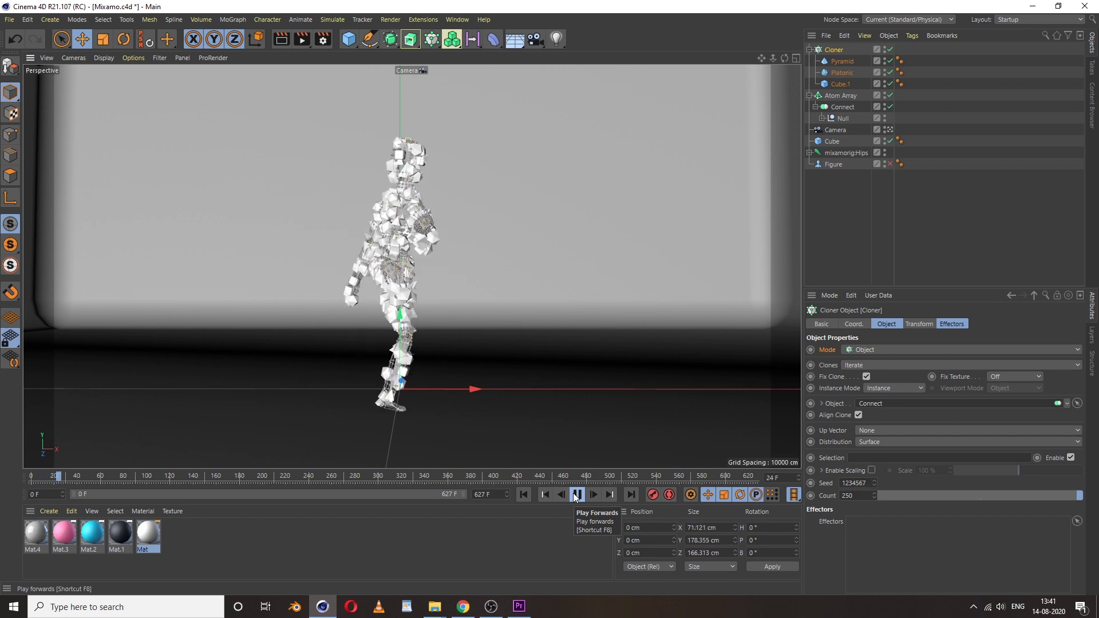
pyautogui.click(576, 495)
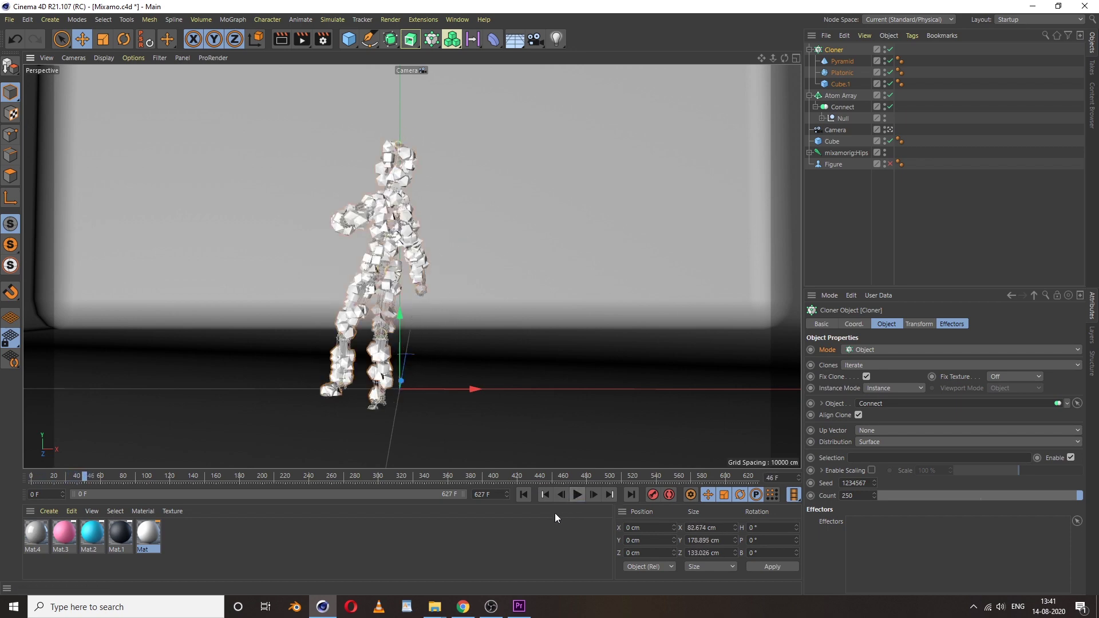
# Add a Rigid Body simulation tag to the pyramid in the Cloner
pyautogui.click(837, 61)
pyautogui.rightClick(837, 62)
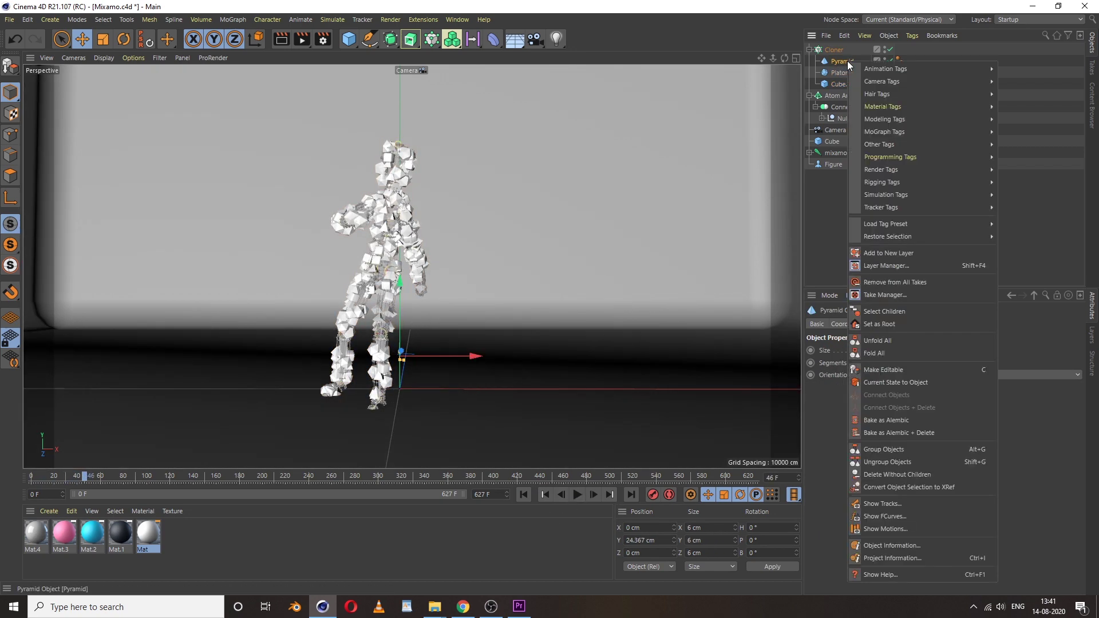
pyautogui.moveTo(884, 197)
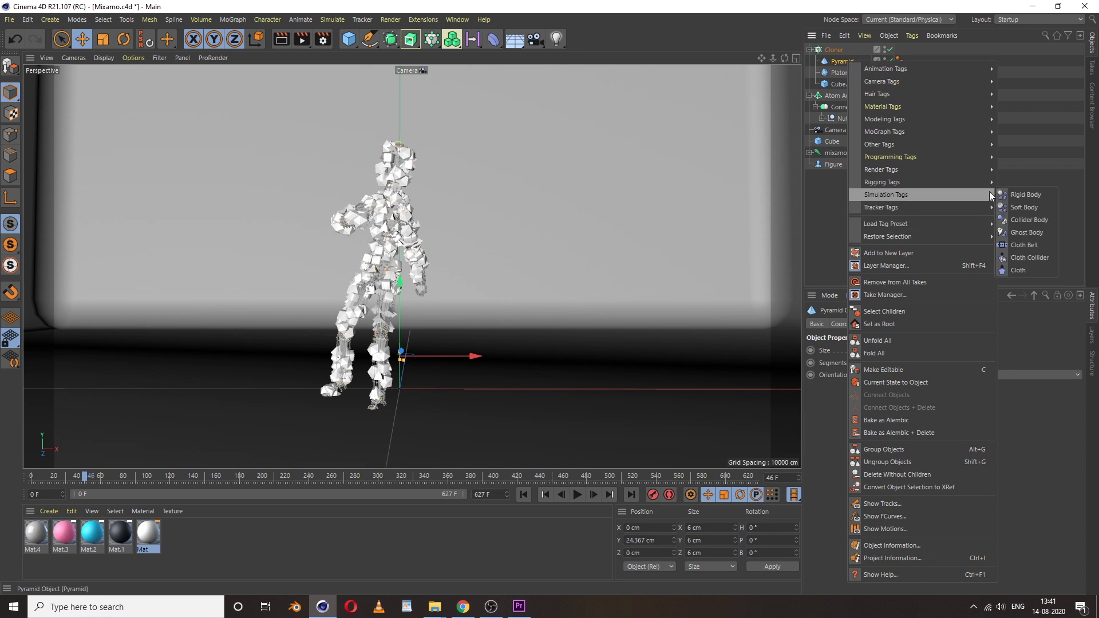
pyautogui.click(1017, 196)
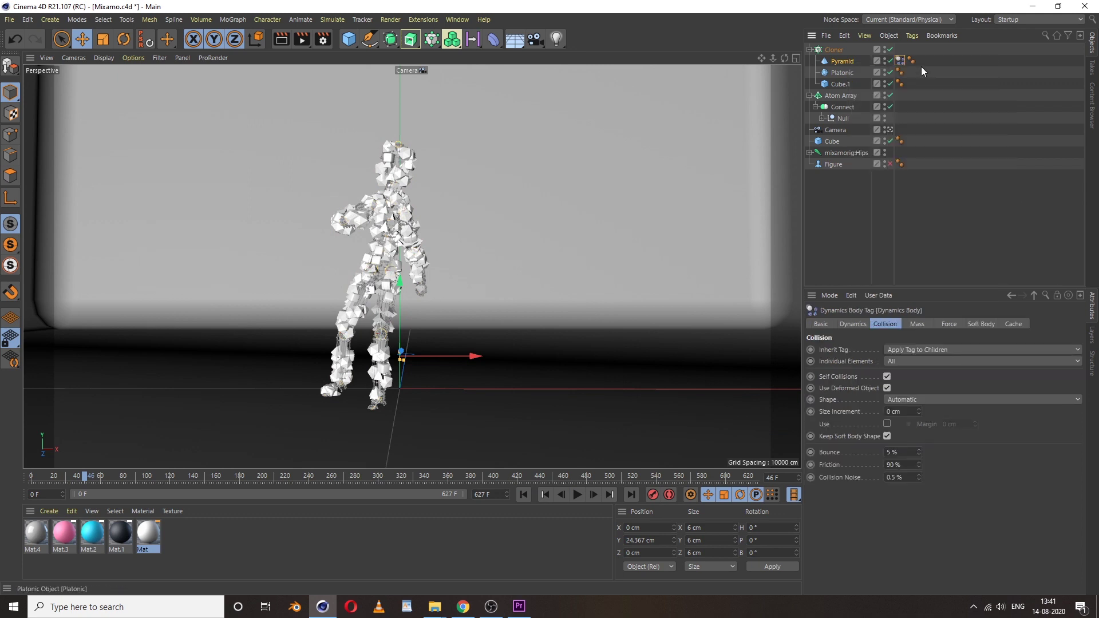
# Set the dynamics tag's Follow Position and Follow Rotation to 25 and copy the tag to the Platonic and small cube
pyautogui.click(949, 325)
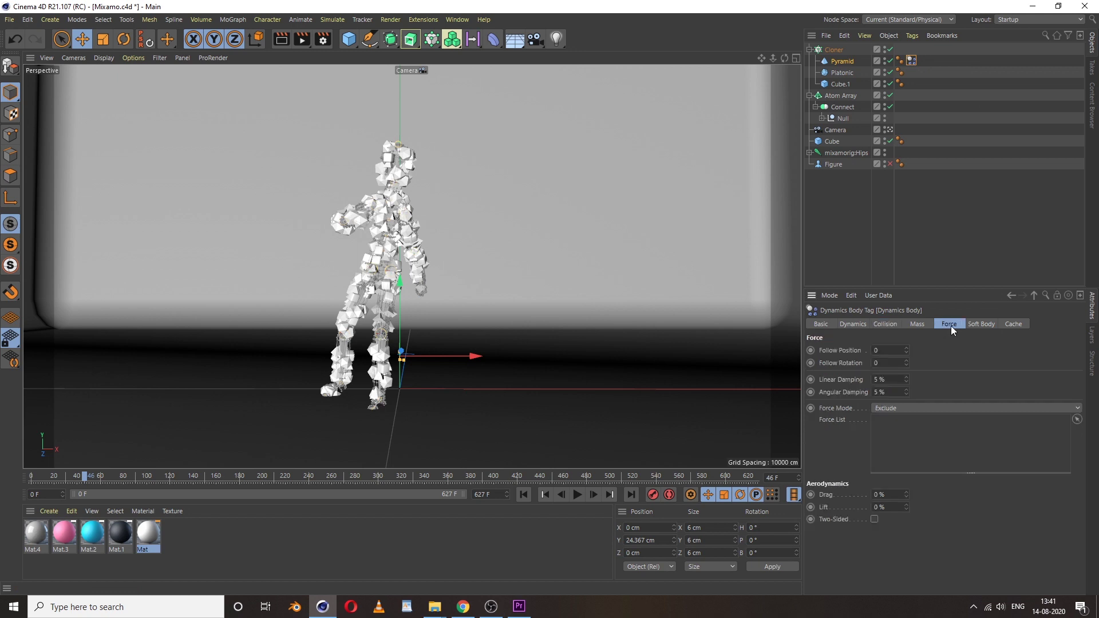
pyautogui.click(845, 352)
pyautogui.write('25')
pyautogui.click(847, 363)
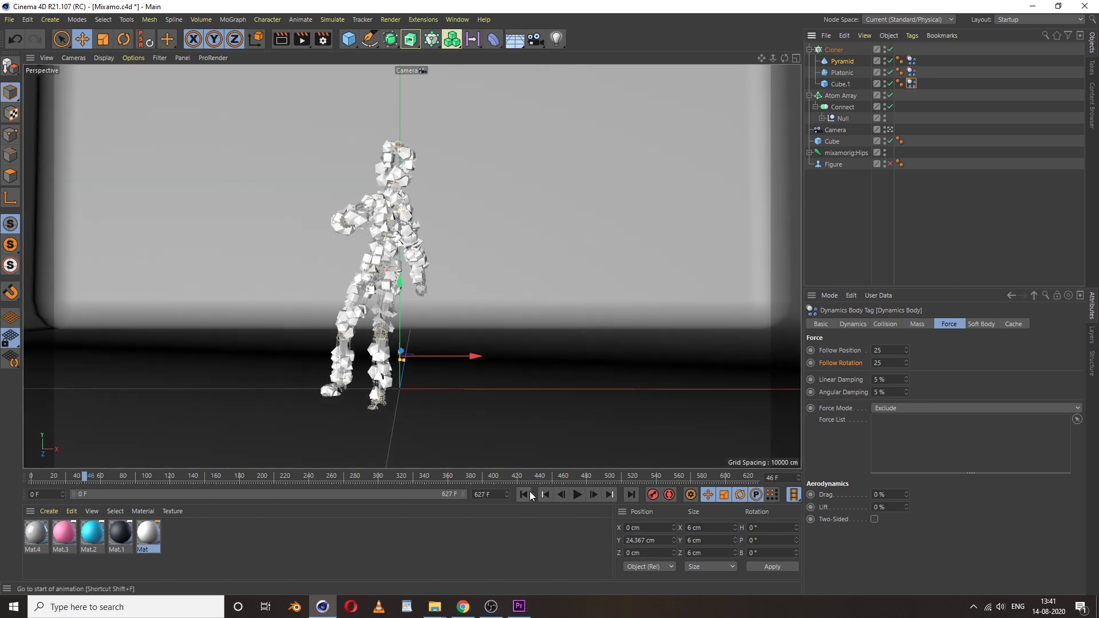
# Add a Collider Body simulation tag to the room cube
pyautogui.click(601, 416)
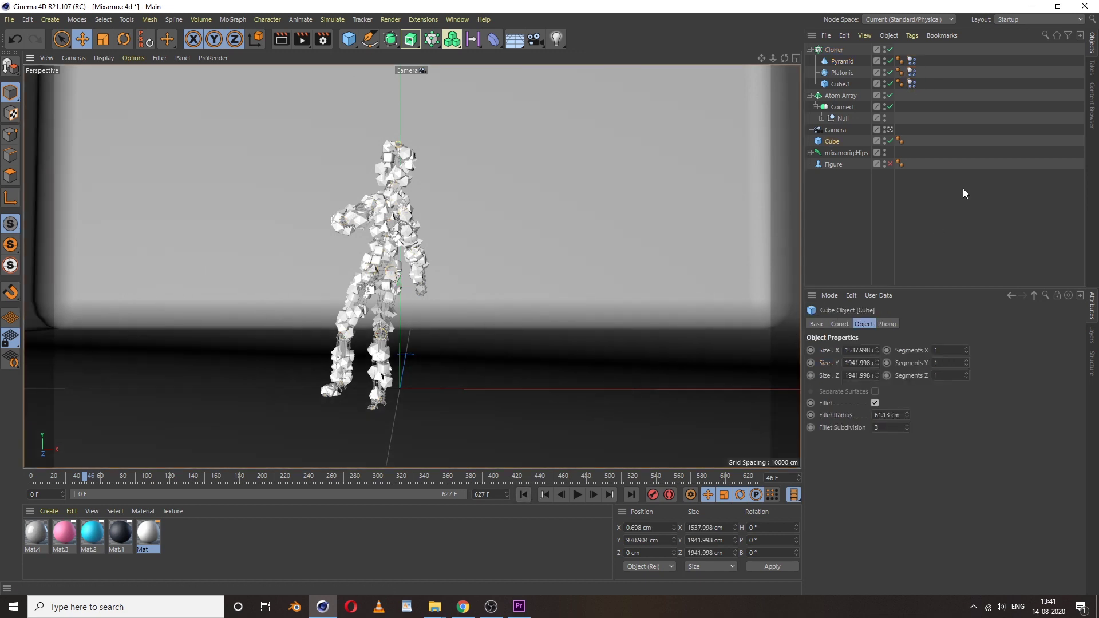
pyautogui.rightClick(831, 144)
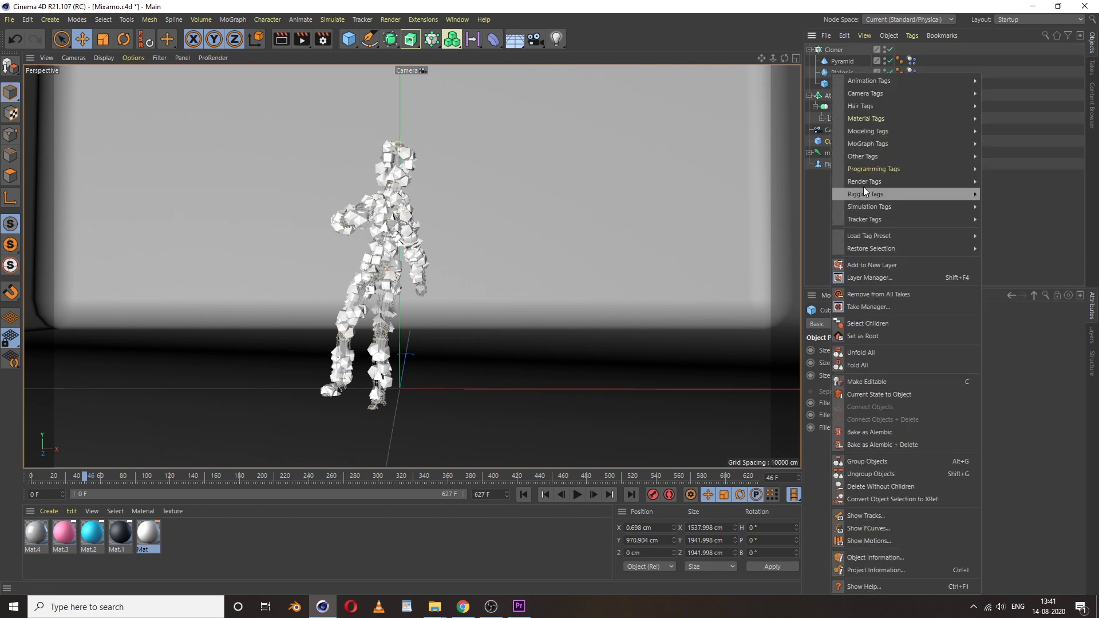
pyautogui.moveTo(869, 219)
pyautogui.moveTo(870, 195)
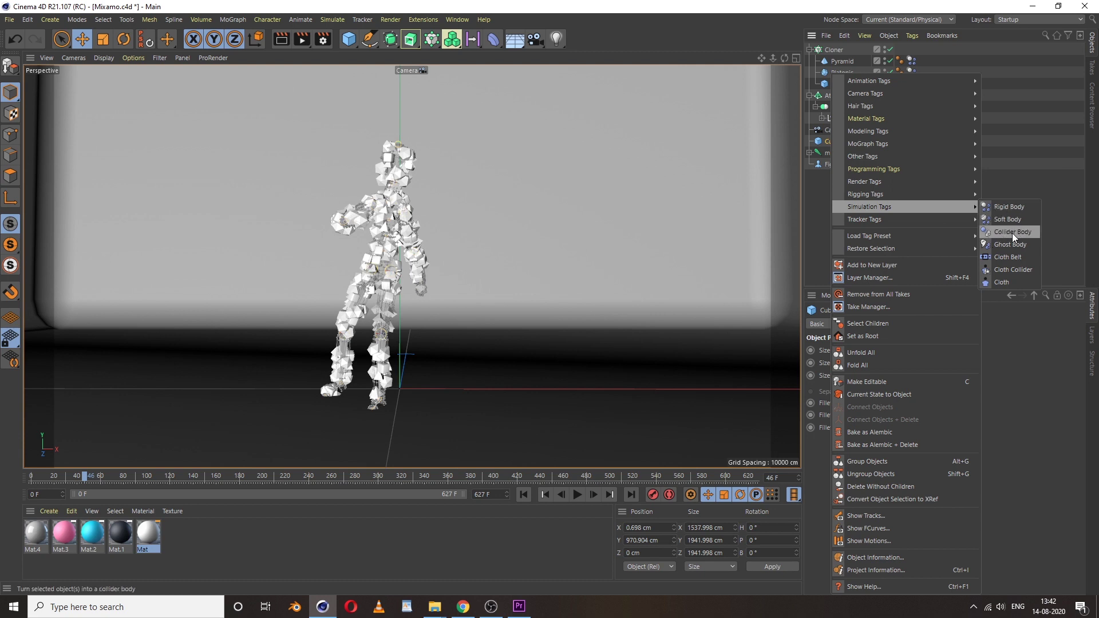
pyautogui.click(1012, 232)
# Set the collision shape of the room cube's collider tag to Static Mesh
pyautogui.click(887, 325)
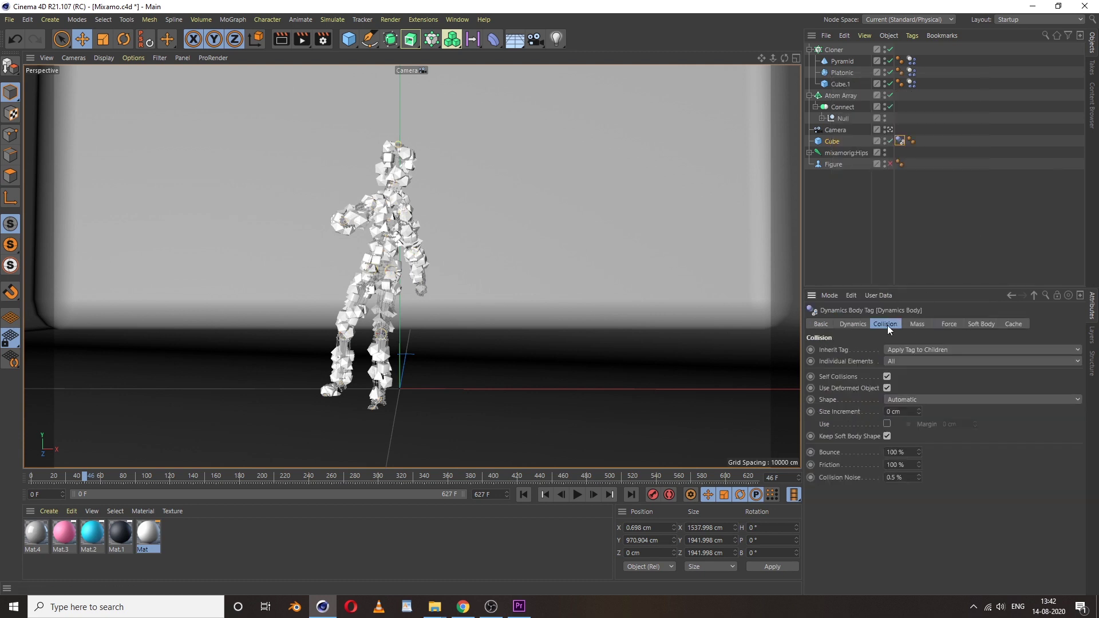
pyautogui.click(852, 326)
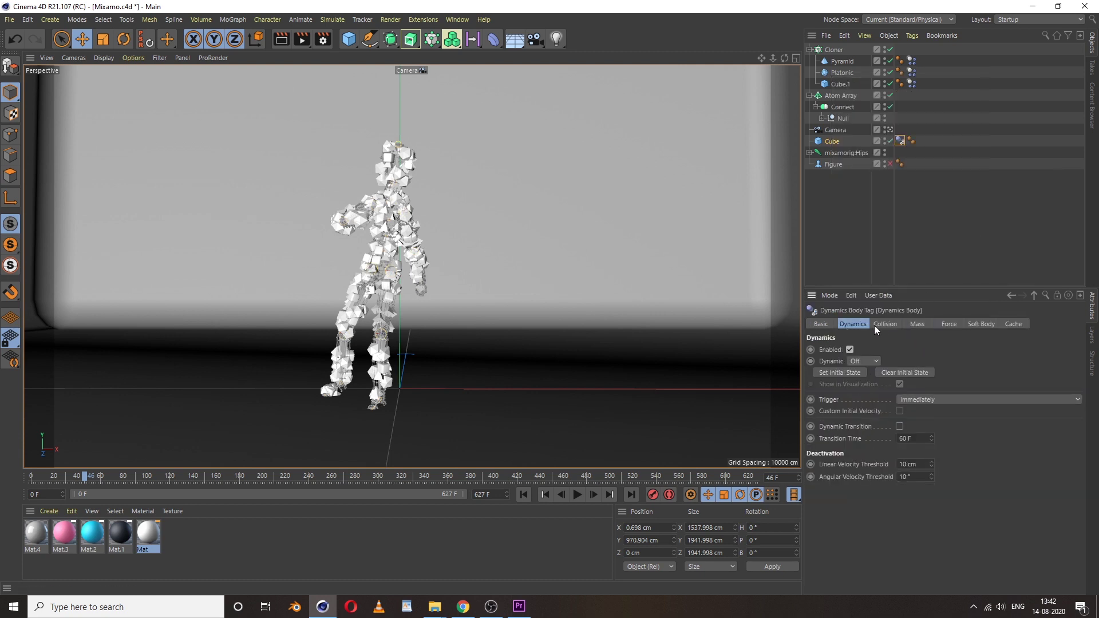
pyautogui.click(876, 325)
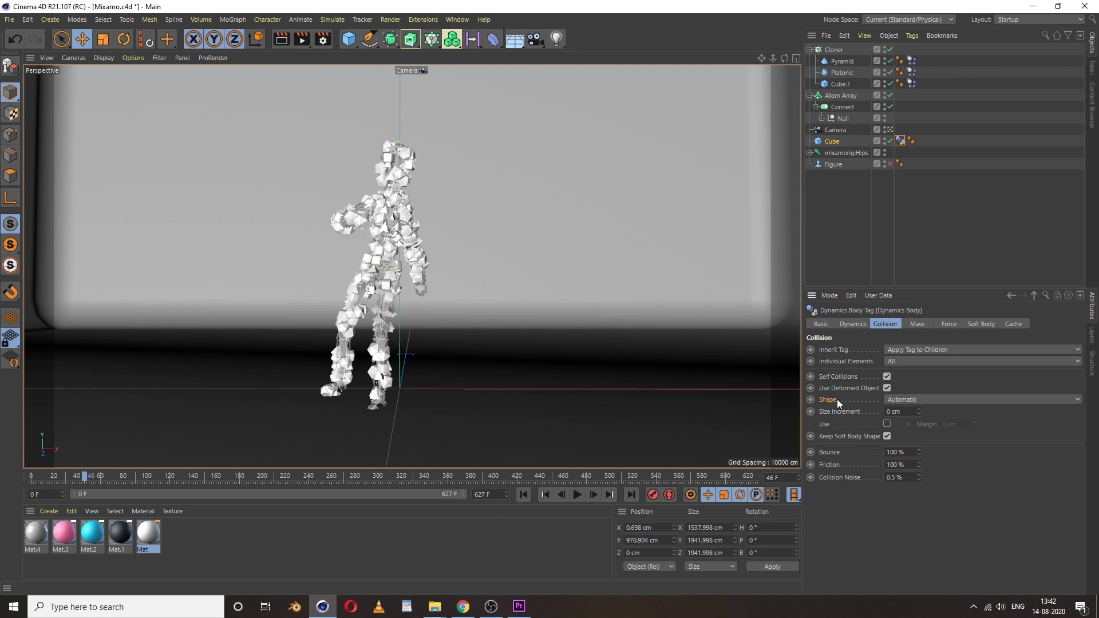
pyautogui.click(905, 400)
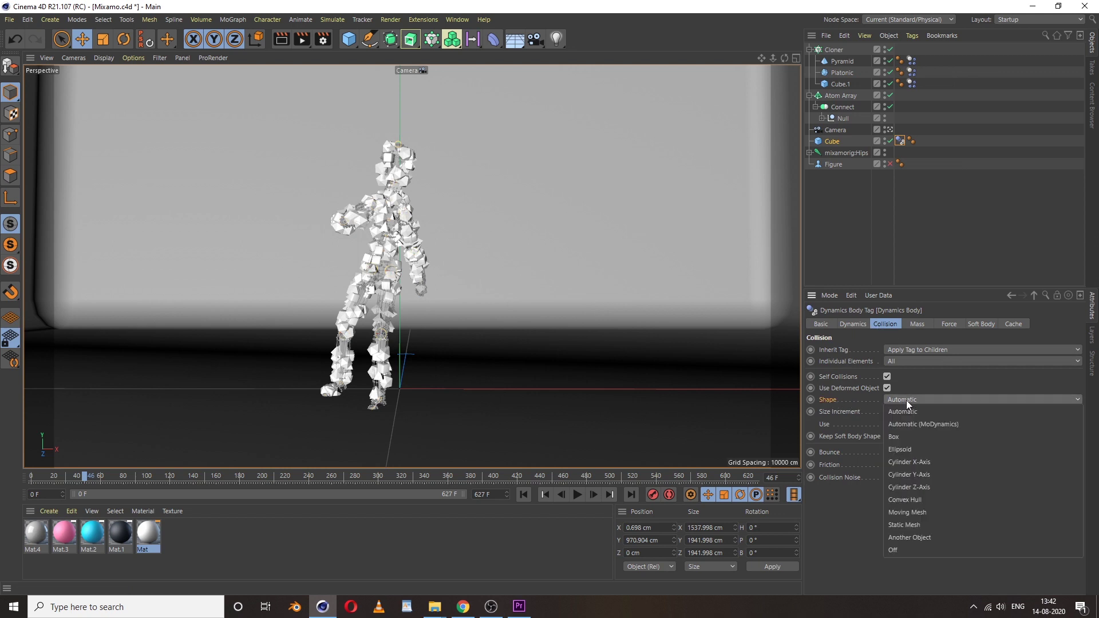
pyautogui.click(923, 524)
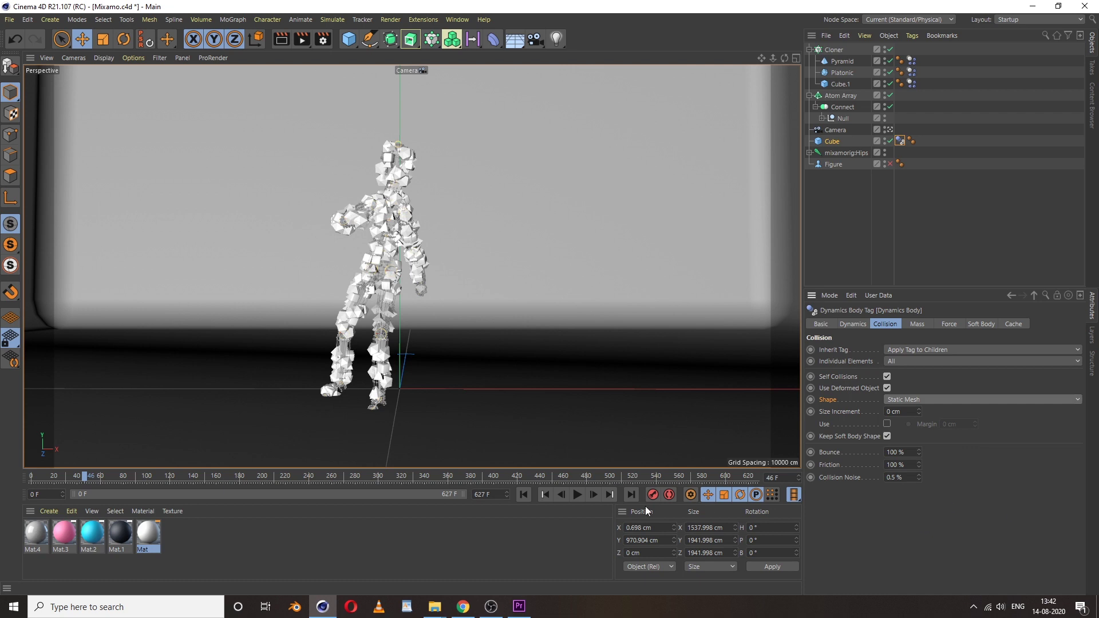
# Play the animation briefly from the first frame, leave the scene camera and examine how the clones cover the figure's legs and feet
pyautogui.click(525, 495)
pyautogui.click(578, 495)
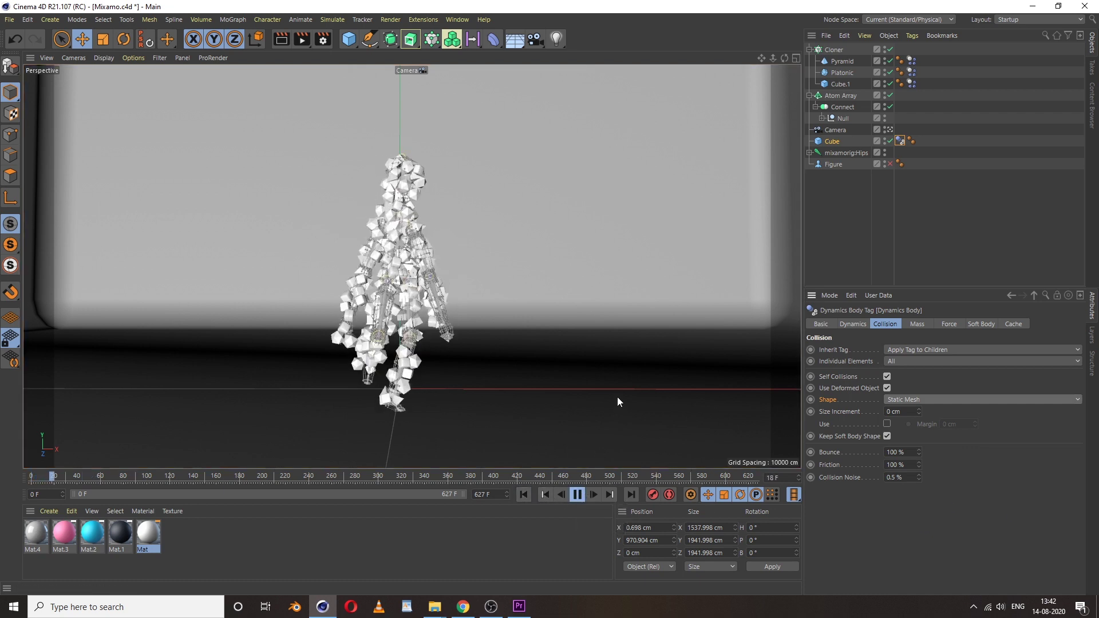
pyautogui.click(578, 495)
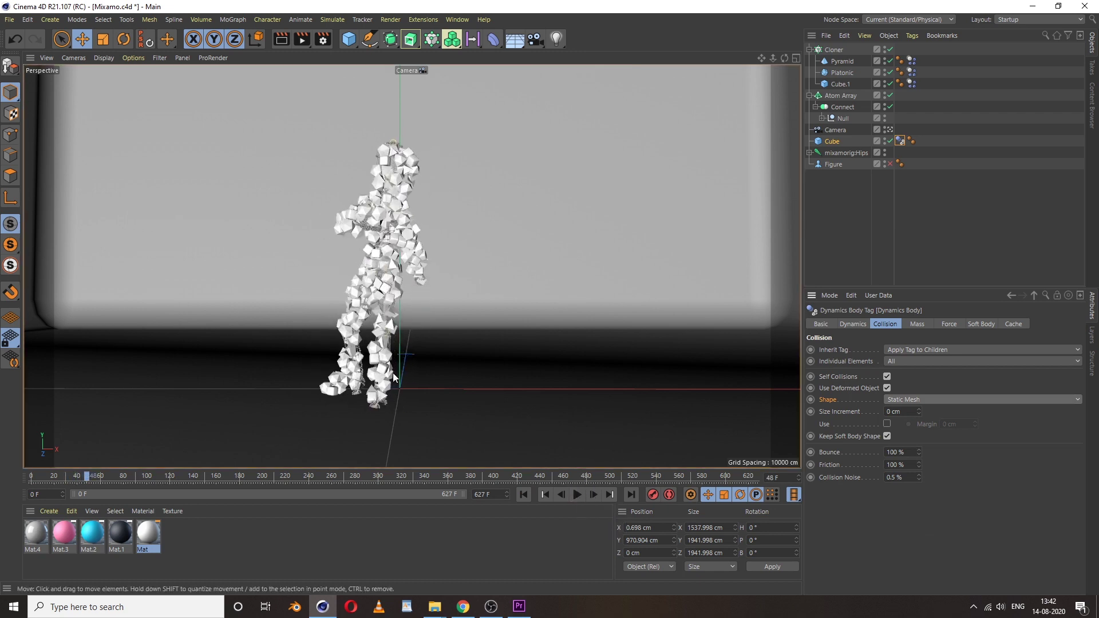
pyautogui.keyDown('alt'); pyautogui.moveTo(414, 363); pyautogui.dragTo(400, 367, button='middle'); pyautogui.keyUp('alt')
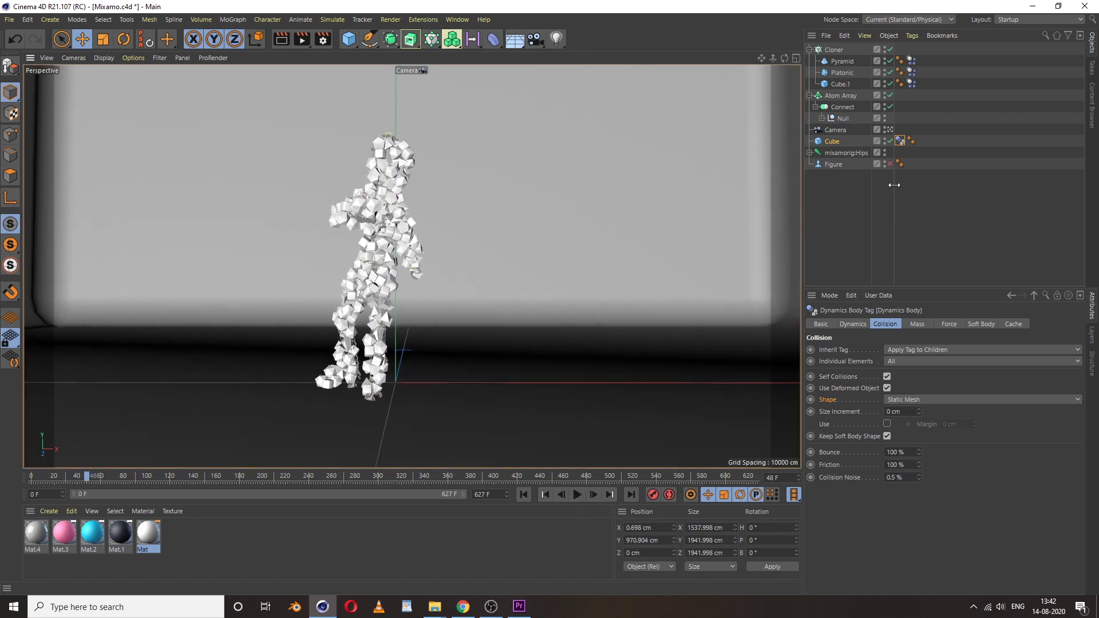
pyautogui.click(889, 130)
pyautogui.scroll(5, 483, 388)
pyautogui.moveTo(482, 387)
pyautogui.keyDown('alt'); pyautogui.mouseDown()
pyautogui.moveTo(461, 383)
pyautogui.moveTo(503, 384)
pyautogui.mouseUp(); pyautogui.keyUp('alt')
pyautogui.scroll(5, 543, 387)
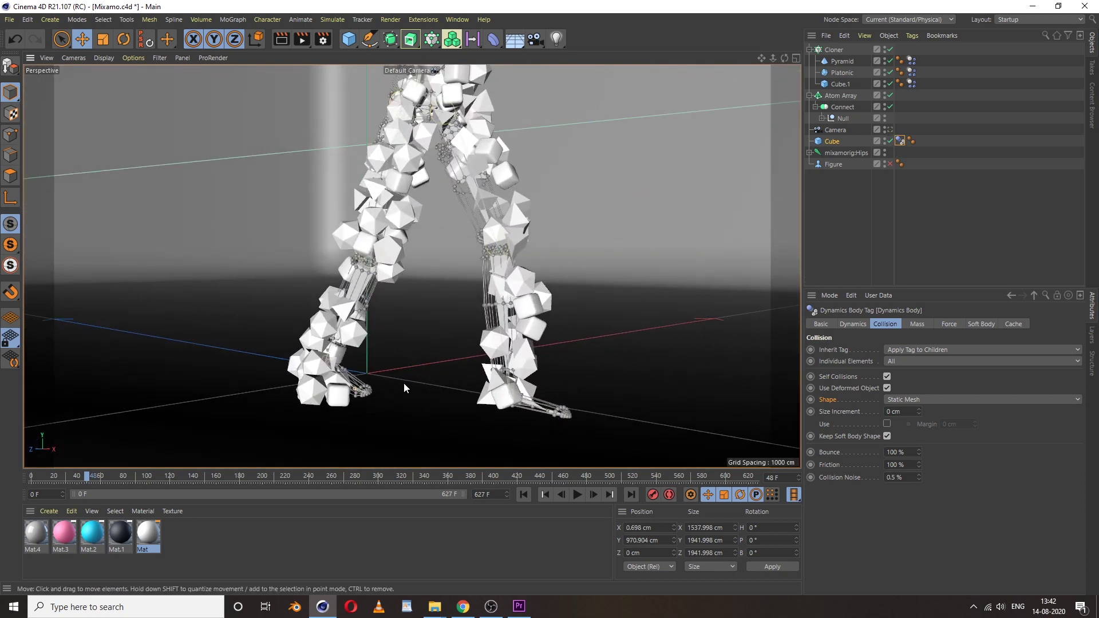
pyautogui.keyDown('alt'); pyautogui.moveTo(403, 388); pyautogui.dragTo(568, 402); pyautogui.keyUp('alt')
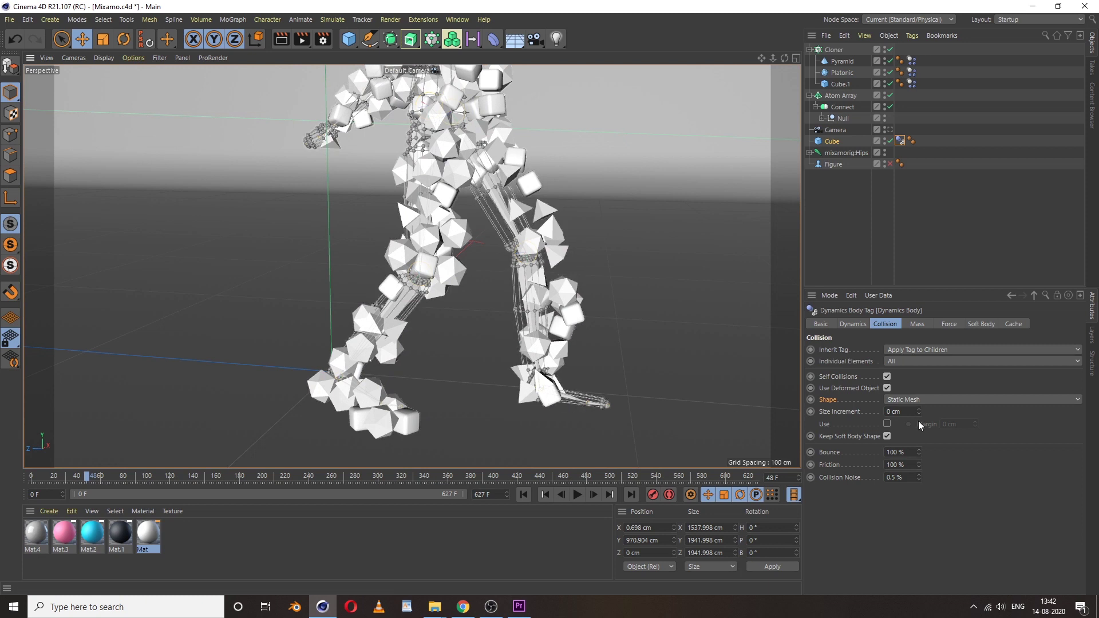
# Change the Cloner's seed to 1234568 and return to the first frame to check the clone distribution on the figure
pyautogui.click(833, 50)
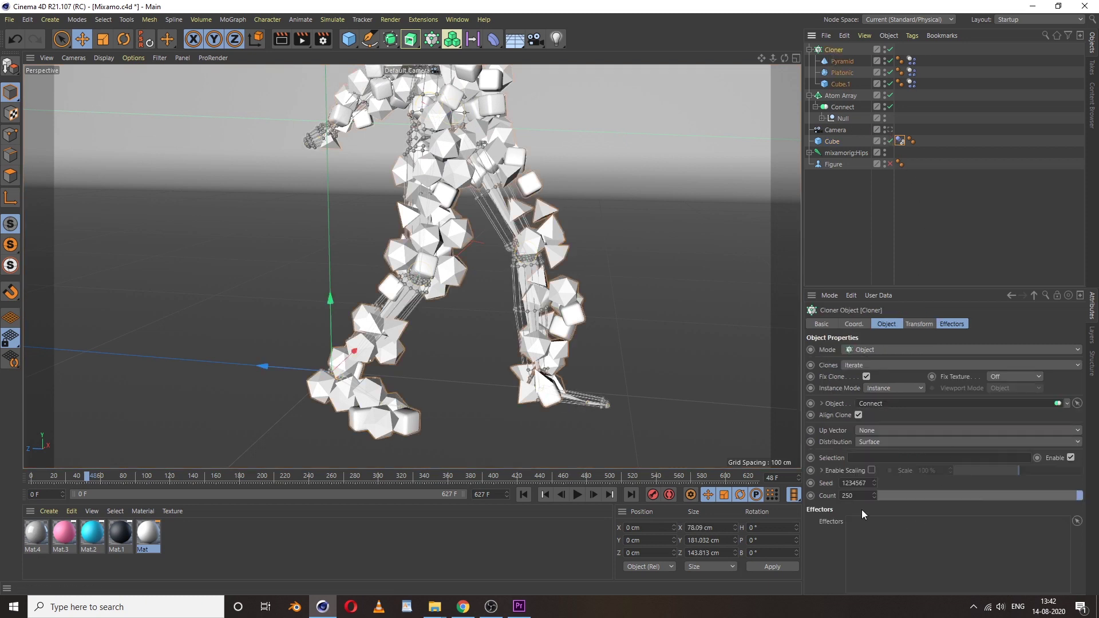
pyautogui.click(874, 481)
pyautogui.click(523, 494)
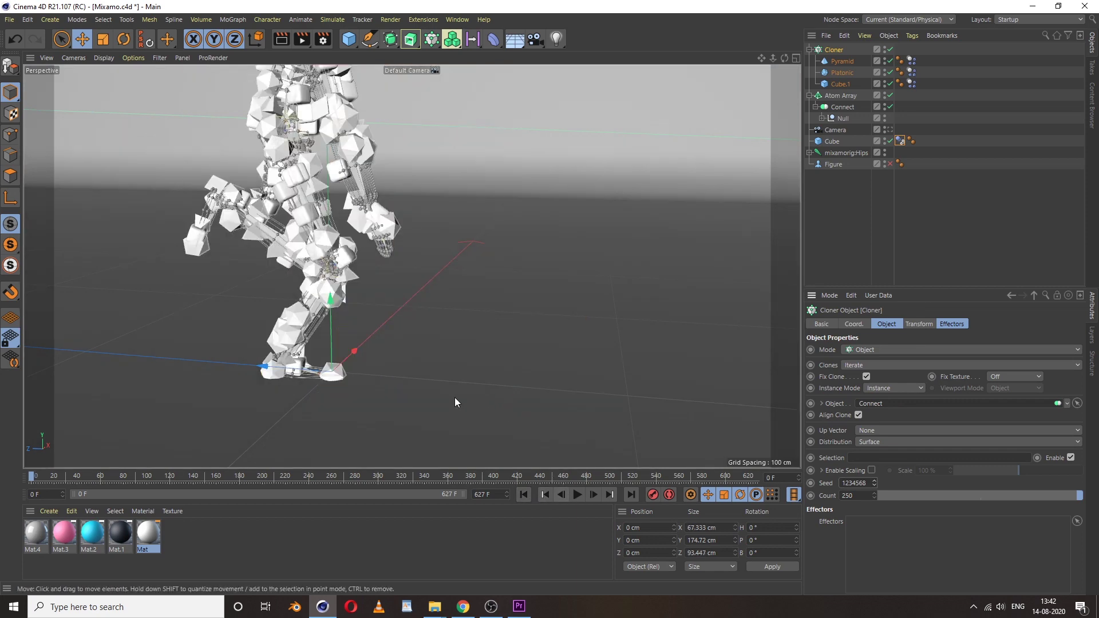
pyautogui.moveTo(404, 383); pyautogui.dragTo(441, 393, button='middle')
pyautogui.scroll(2, 441, 393)
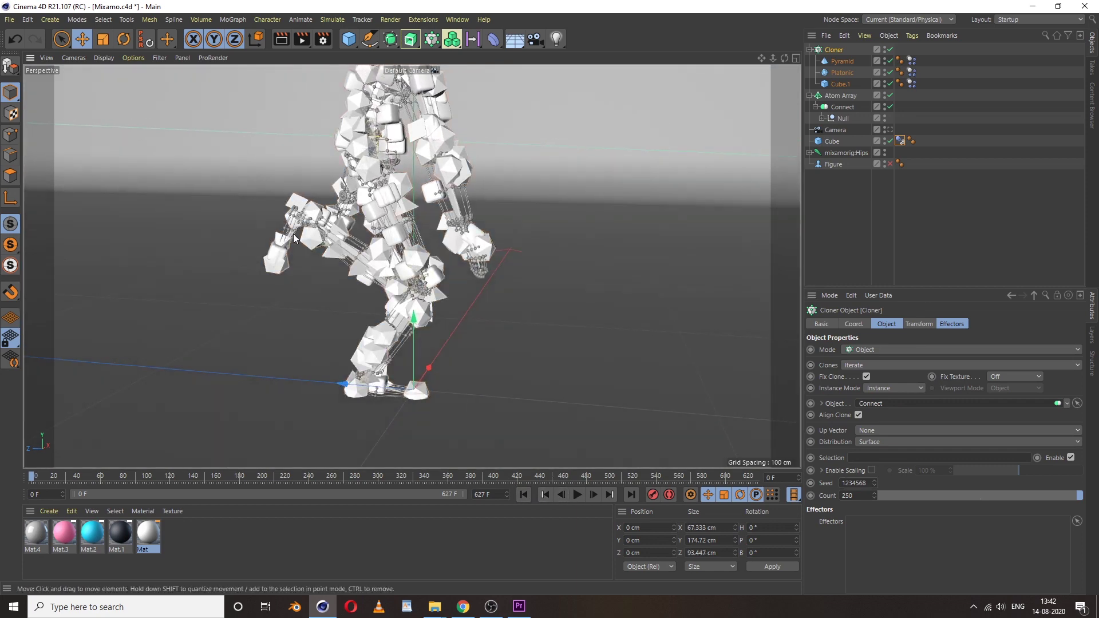
pyautogui.keyDown('alt'); pyautogui.moveTo(469, 186); pyautogui.dragTo(492, 264); pyautogui.keyUp('alt')
pyautogui.click(810, 49)
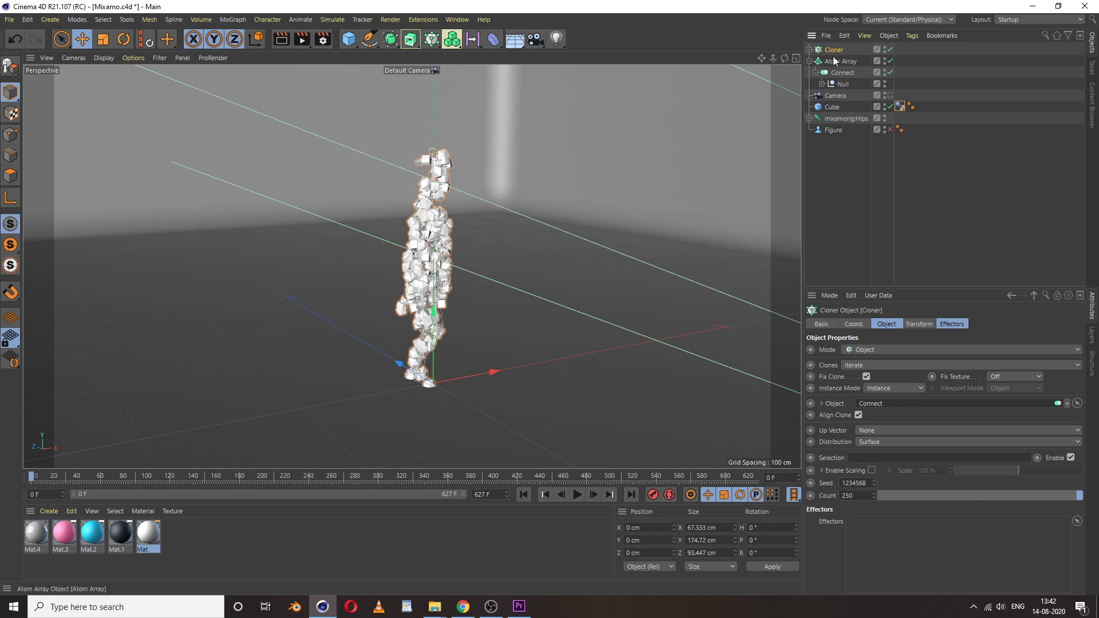
pyautogui.click(810, 50)
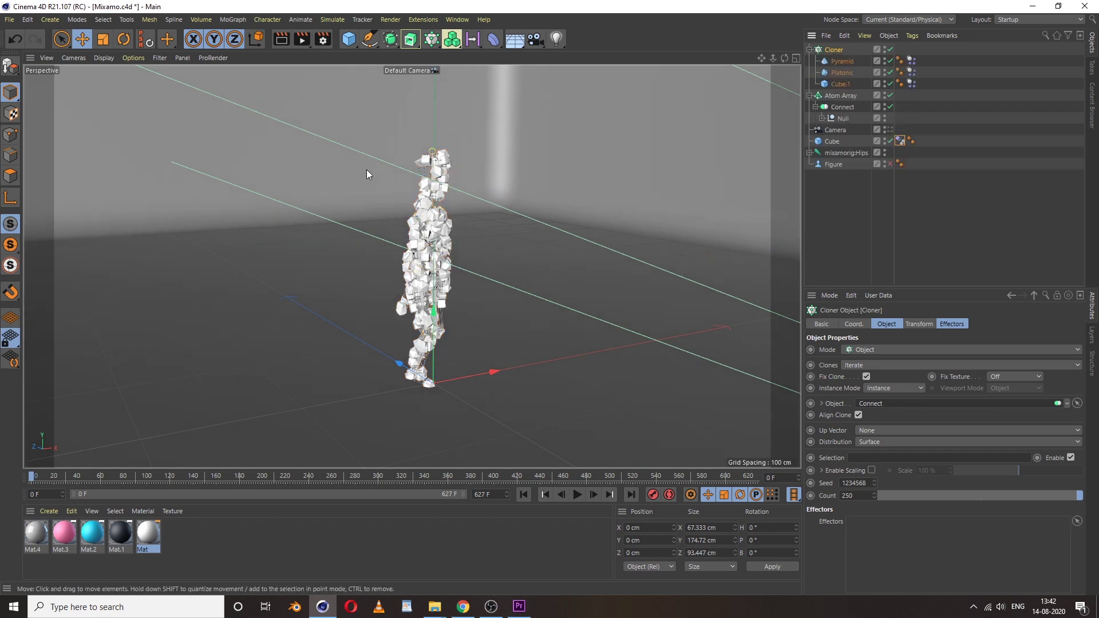
# Add an area light and rotate it to a pitch of -90° so it faces the floor
pyautogui.moveTo(554, 41); pyautogui.dragTo(658, 80)
pyautogui.press('r')
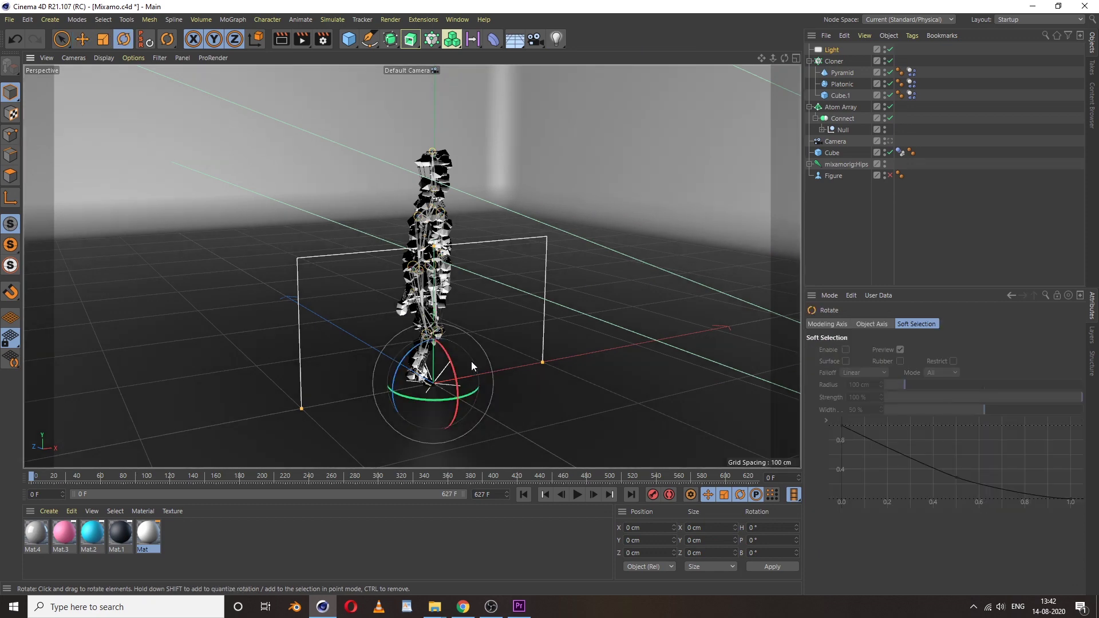
pyautogui.moveTo(471, 362); pyautogui.dragTo(422, 335)
# Raise the area light high above the figure, to a Y position of about 777 cm
pyautogui.press('e')
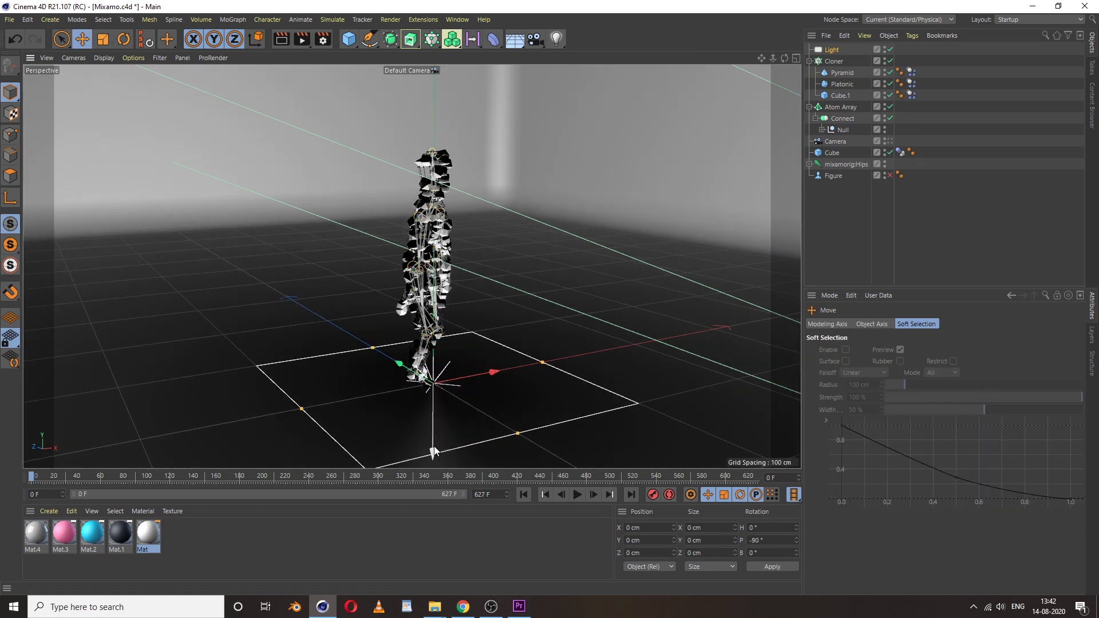
pyautogui.moveTo(433, 449); pyautogui.dragTo(484, 209)
pyautogui.middleClick(550, 212)
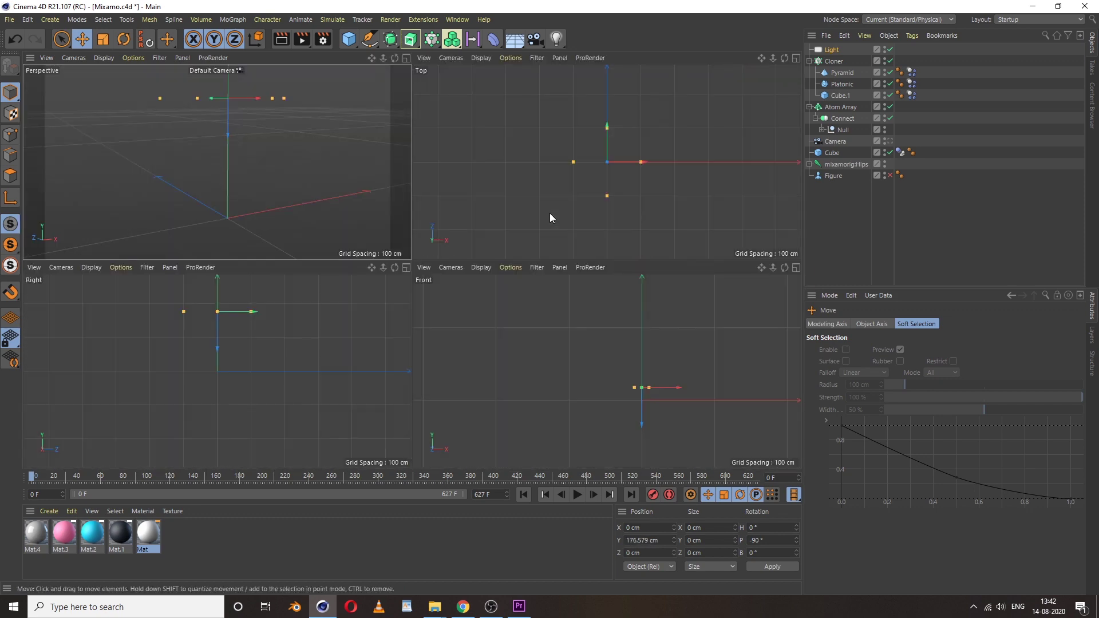
pyautogui.moveTo(642, 426); pyautogui.dragTo(648, 387)
pyautogui.middleClick(380, 173)
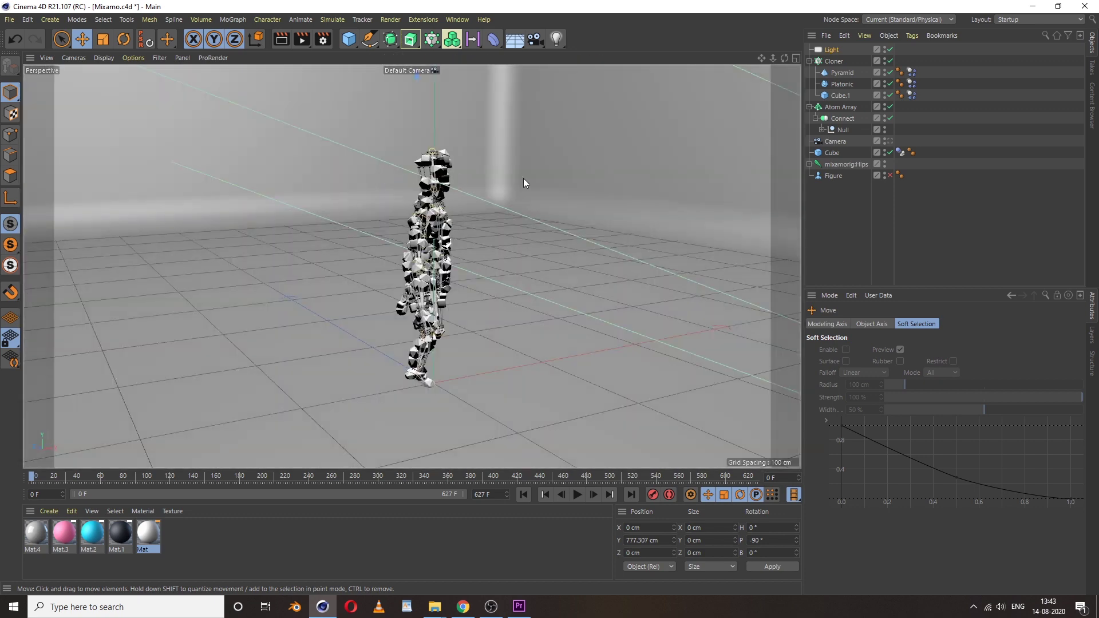
# Set the area light's shadow type to Area
pyautogui.click(835, 50)
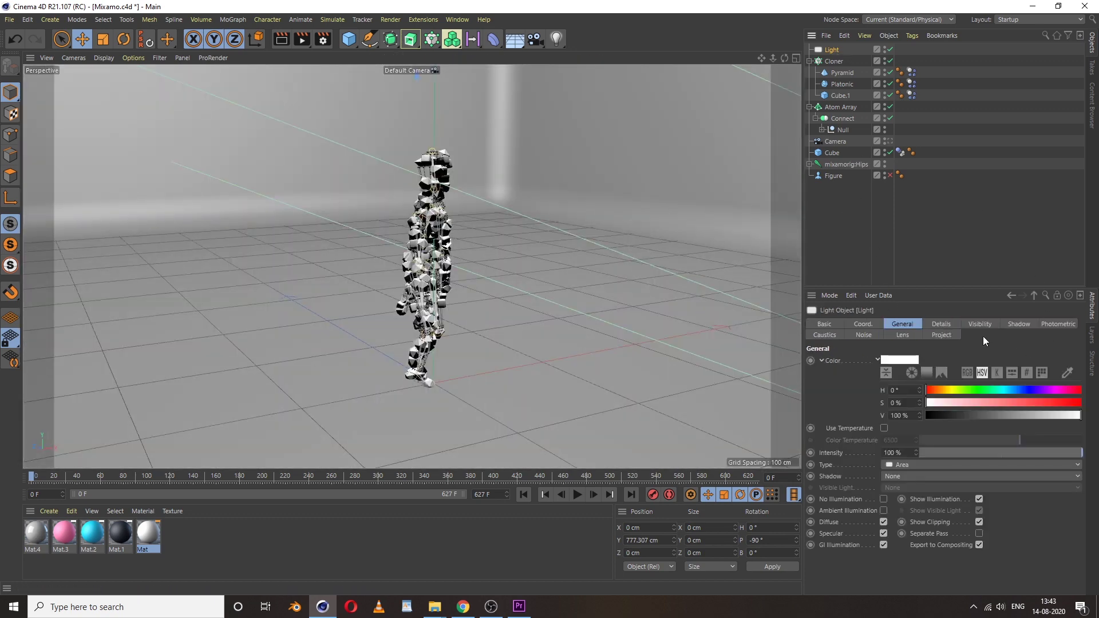
pyautogui.click(1012, 325)
pyautogui.click(860, 361)
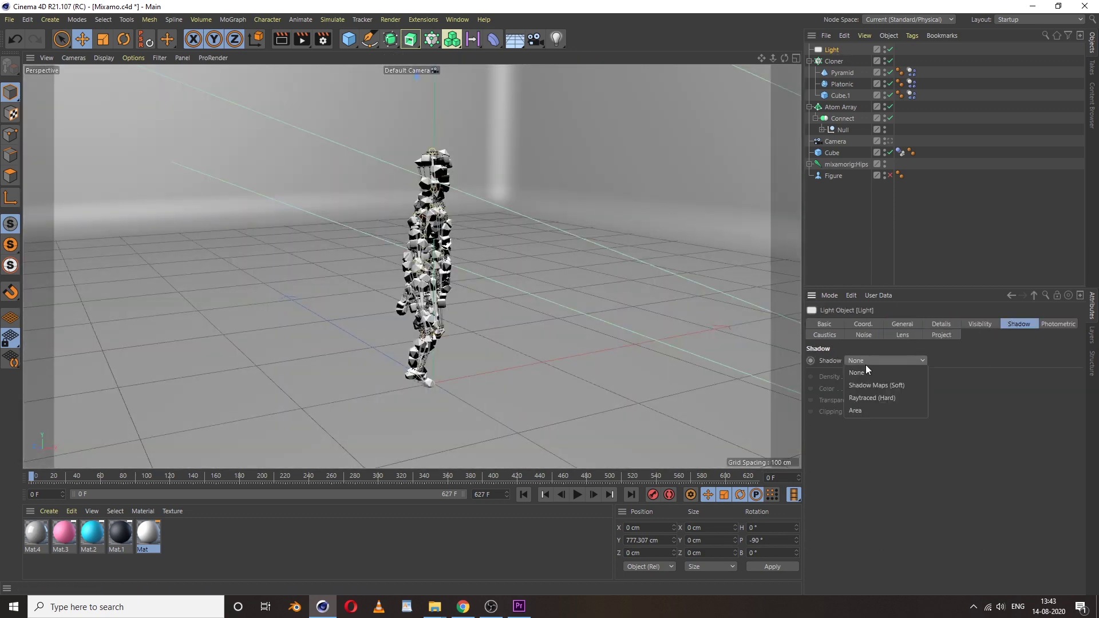
pyautogui.click(870, 411)
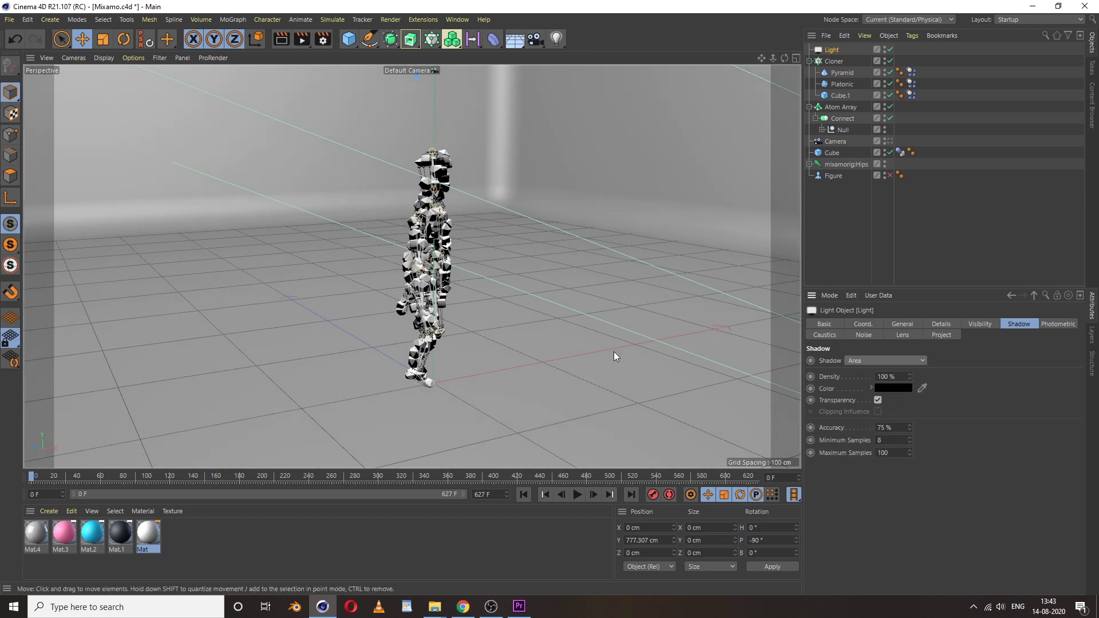
# Move the area light along the Z axis towards the scene camera, to about -215 cm
pyautogui.middleClick(525, 227)
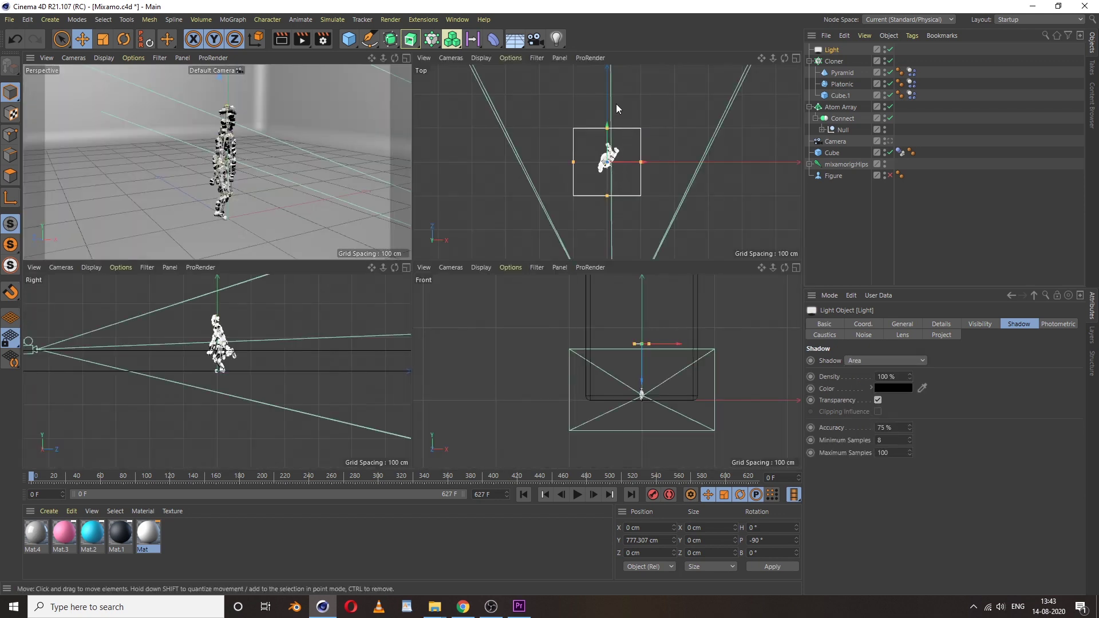
pyautogui.moveTo(608, 126); pyautogui.dragTo(615, 197)
pyautogui.middleClick(289, 187)
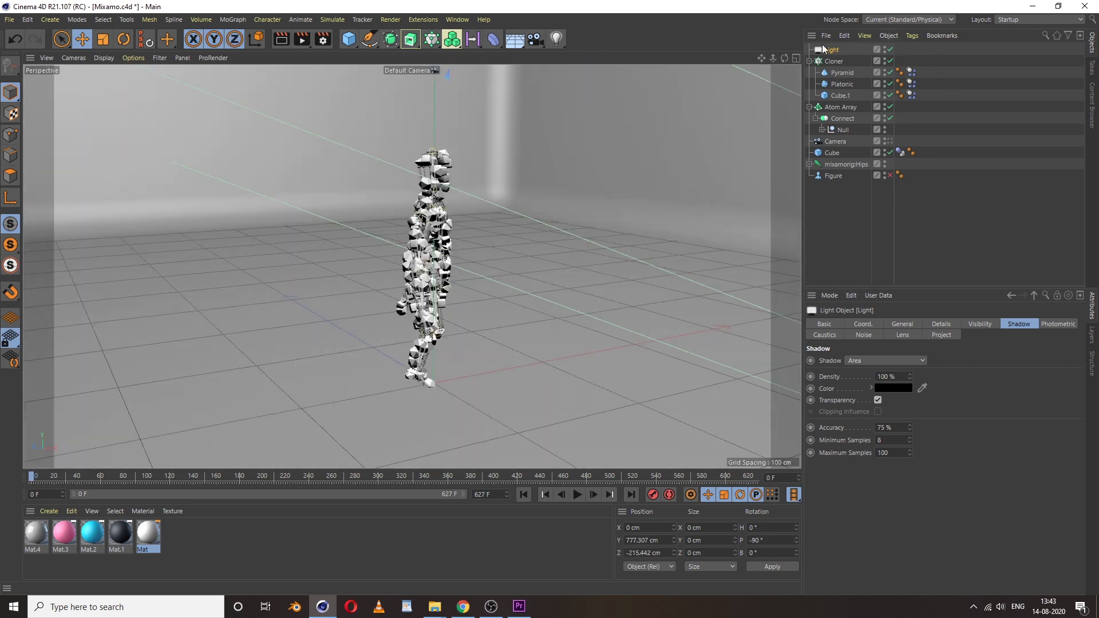
# Add an omni light with Ambient Illumination enabled and an intensity of 51%
pyautogui.click(560, 40)
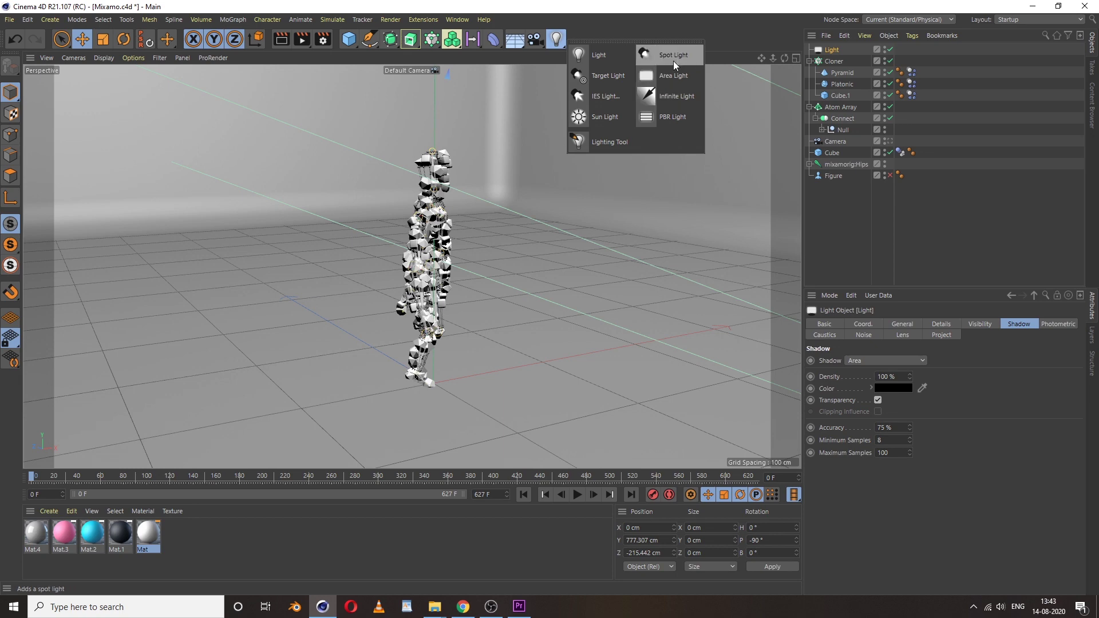
pyautogui.click(600, 56)
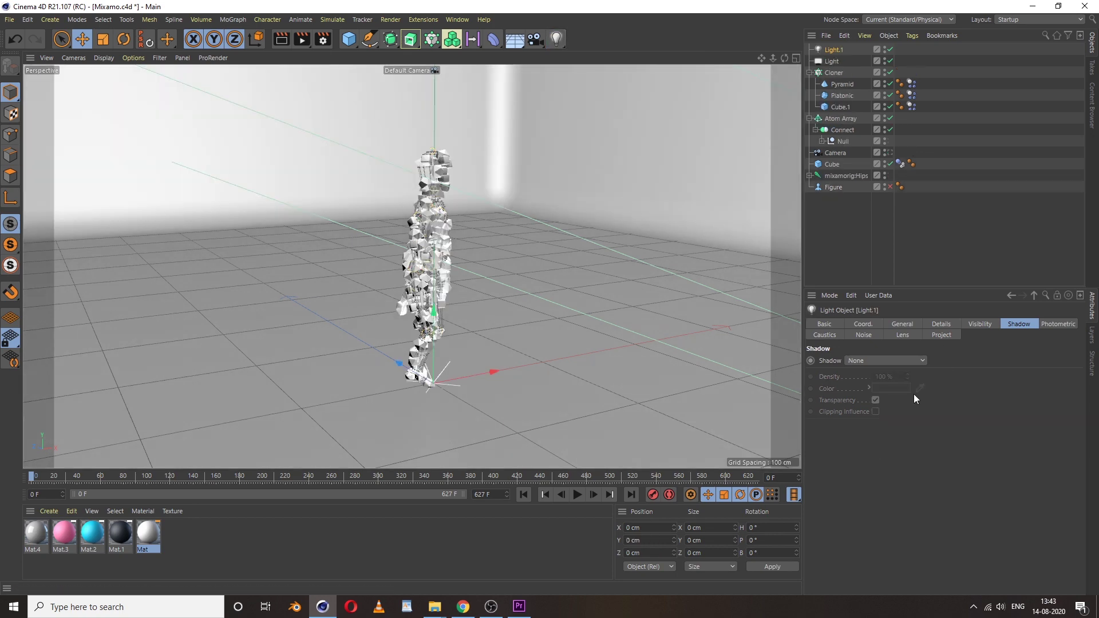
pyautogui.click(903, 324)
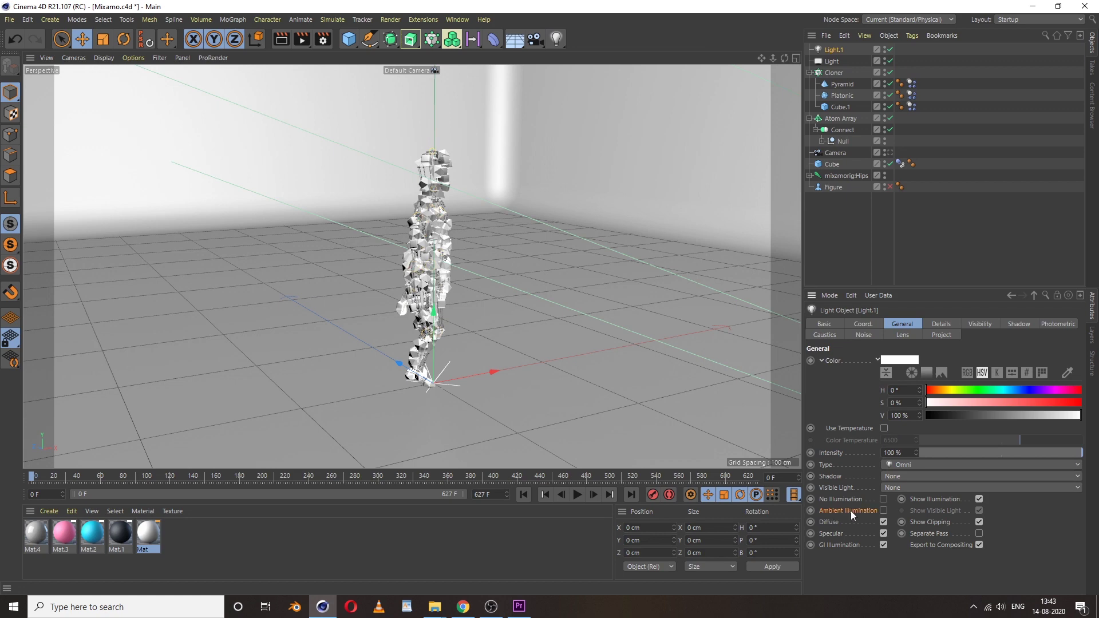
pyautogui.click(884, 511)
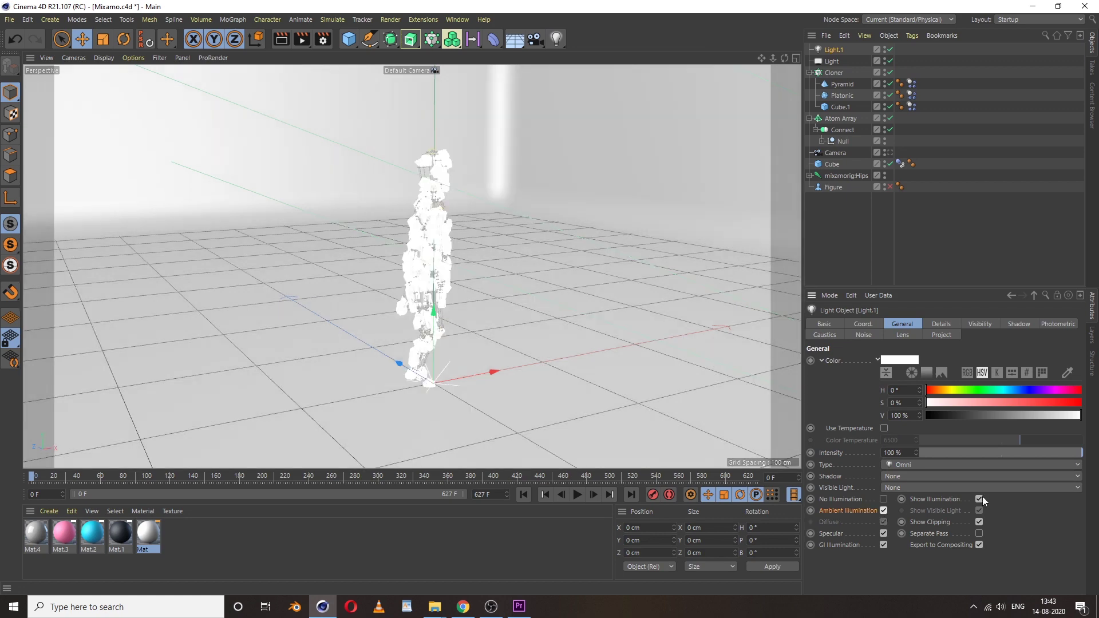
pyautogui.click(1001, 453)
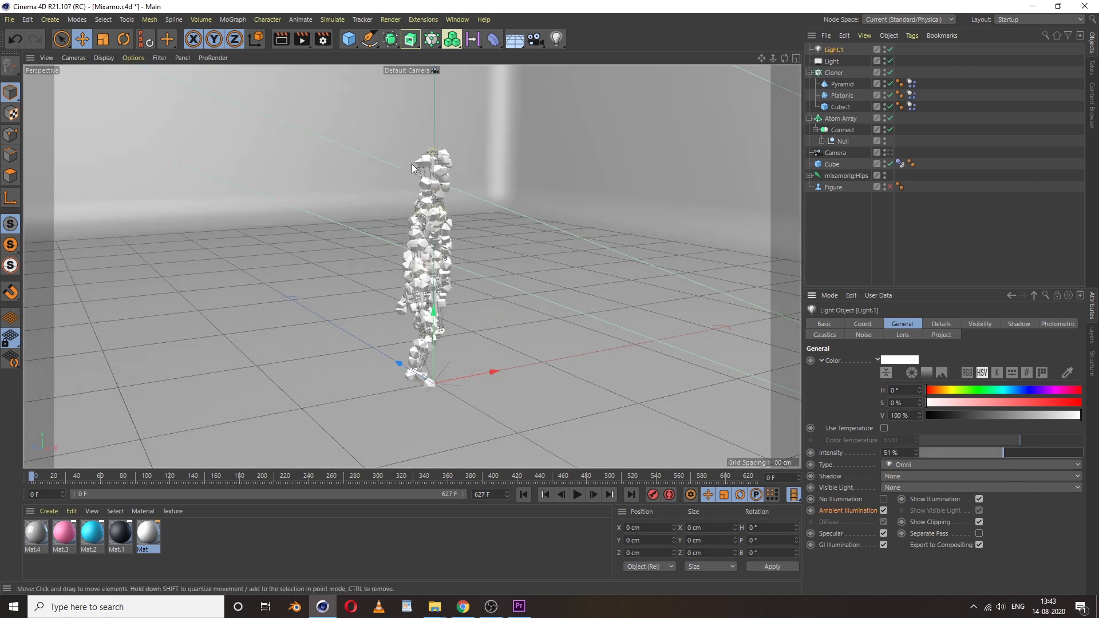
# Remove the Ambient Occlusion effect from the render settings and add it again
pyautogui.click(322, 42)
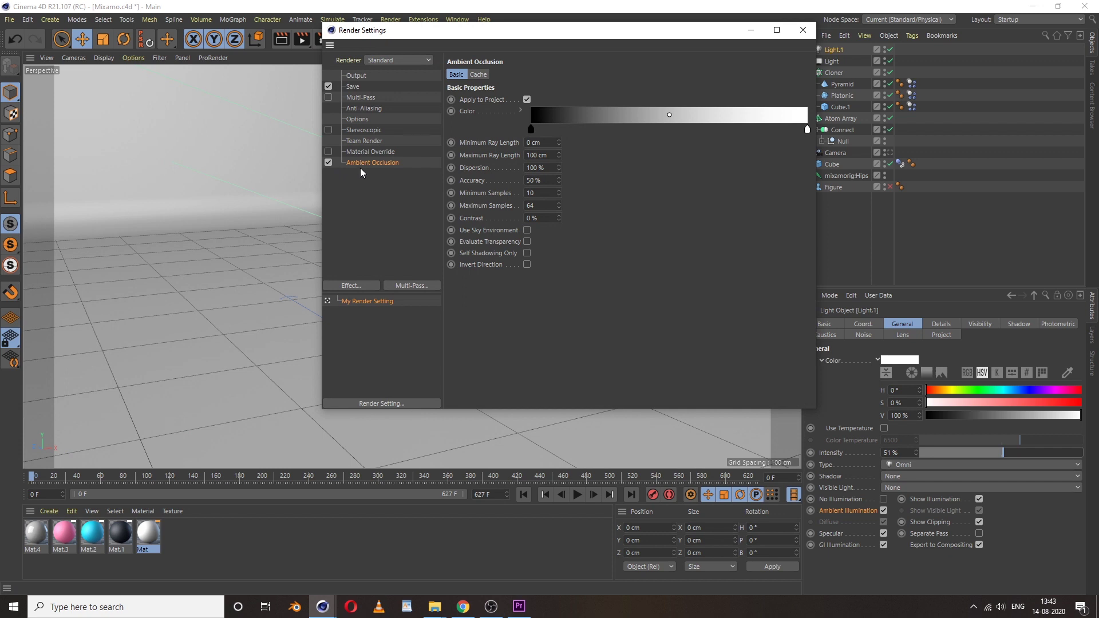
pyautogui.press('Delete')
pyautogui.click(351, 286)
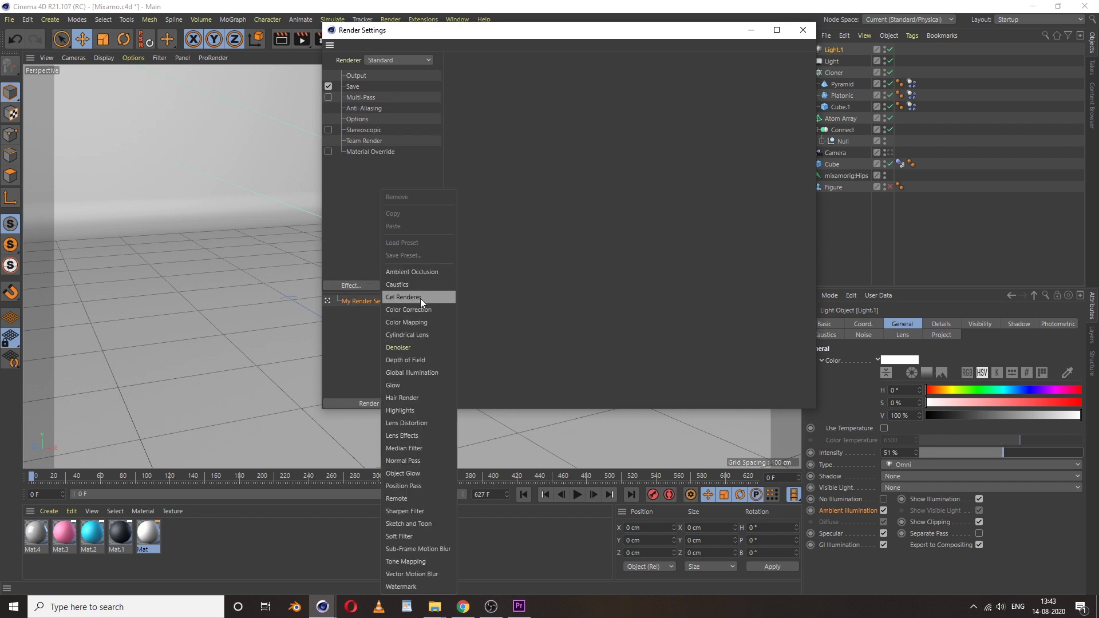
pyautogui.click(411, 273)
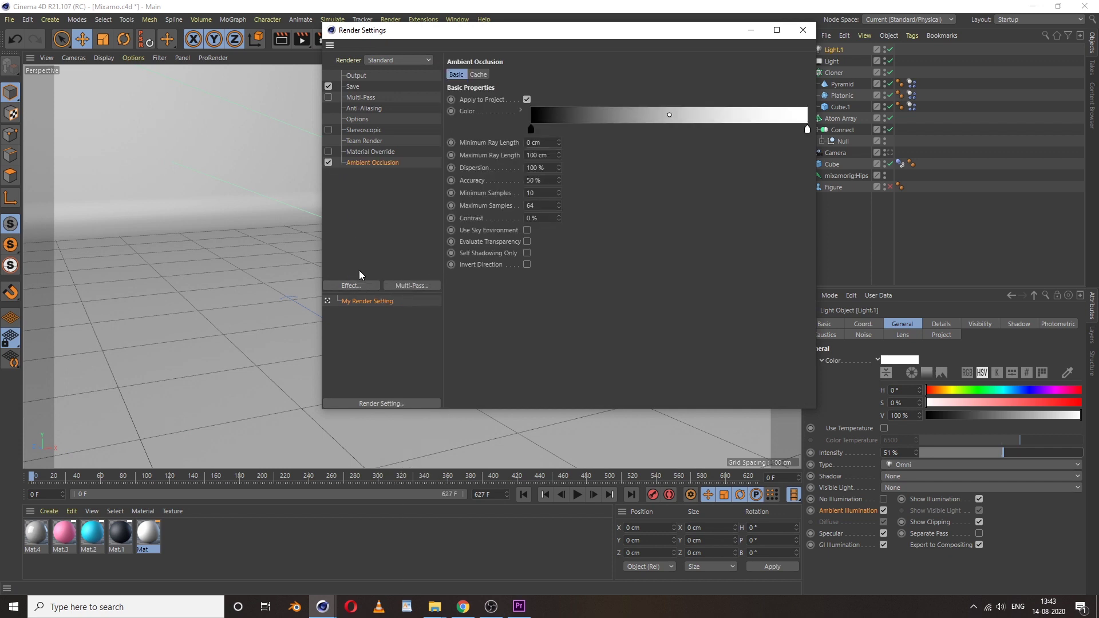
# Review the anti-aliasing mode in the render settings and close them
pyautogui.click(357, 108)
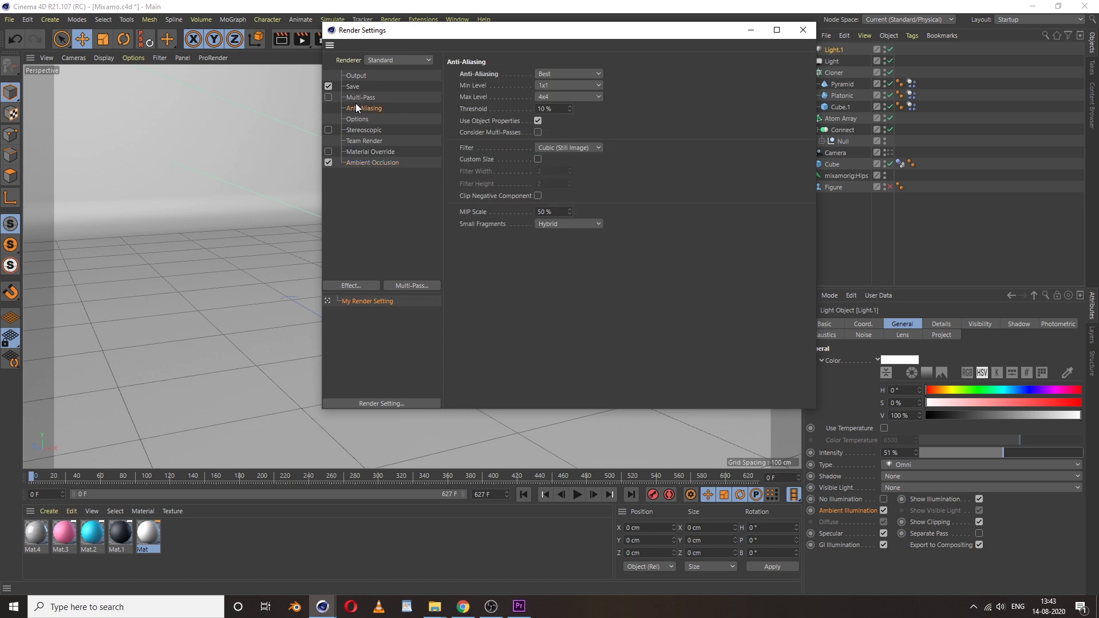
pyautogui.click(561, 73)
pyautogui.click(802, 30)
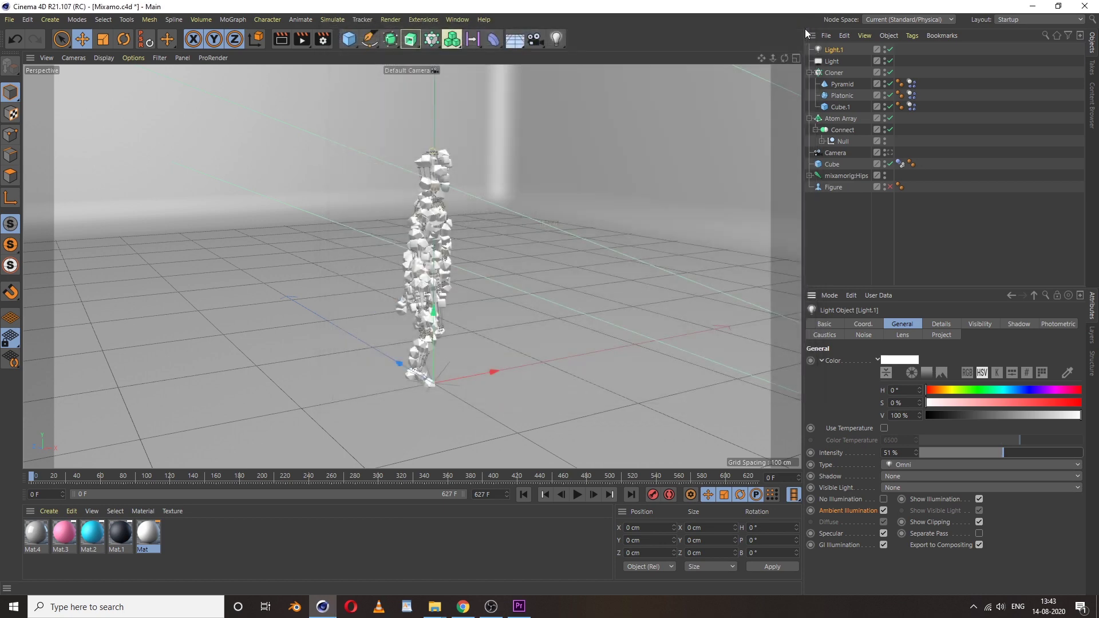
# Look through the scene camera and render a preview of its view
pyautogui.click(890, 153)
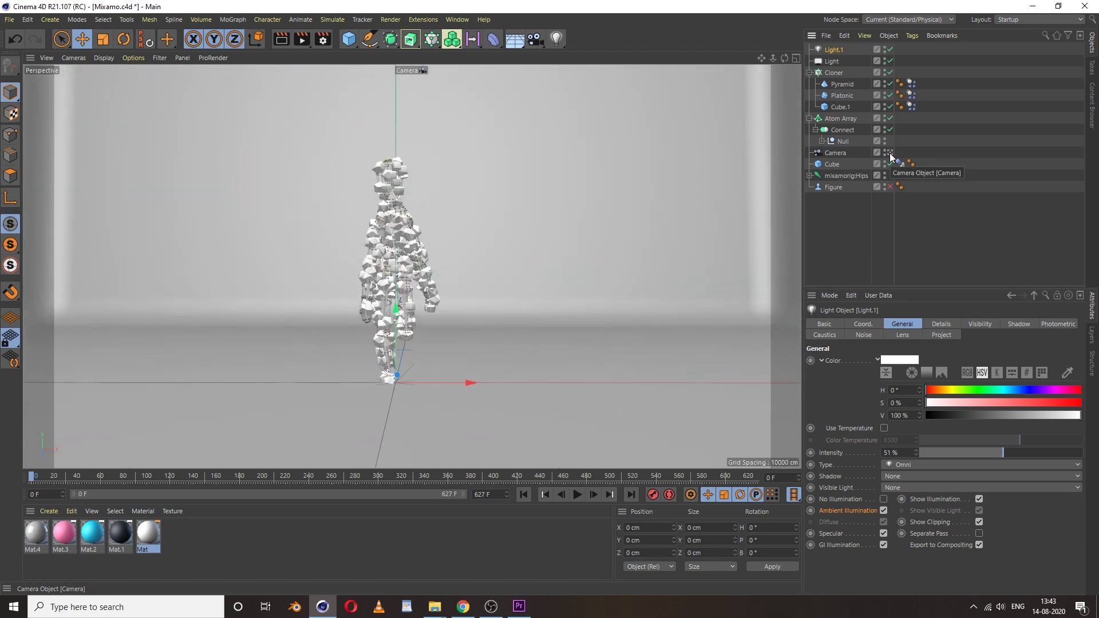
pyautogui.click(284, 40)
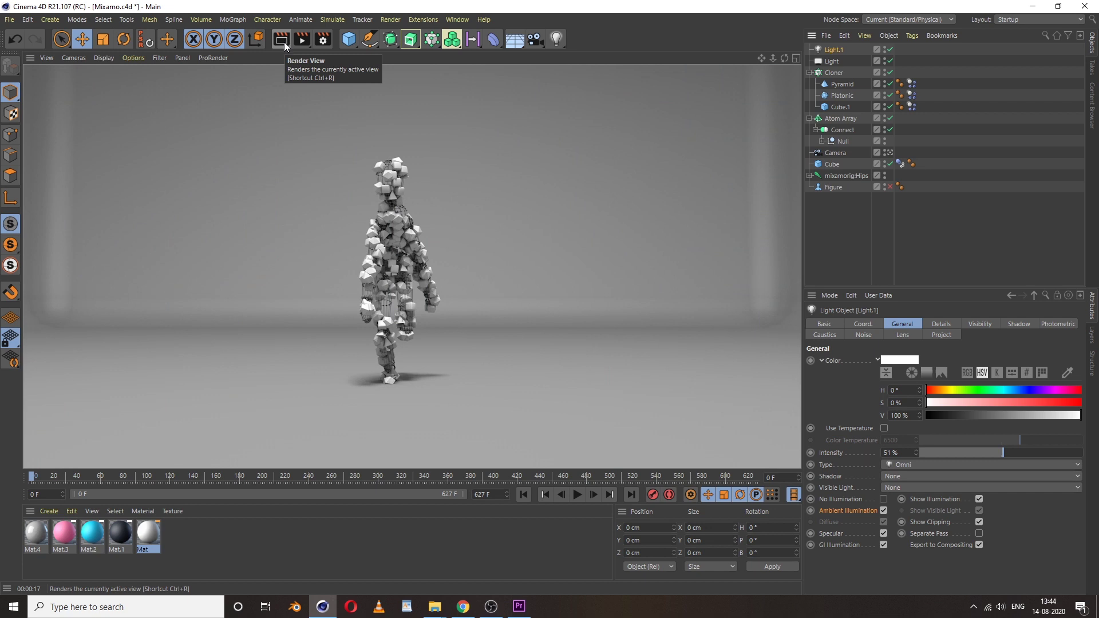
pyautogui.click(809, 209)
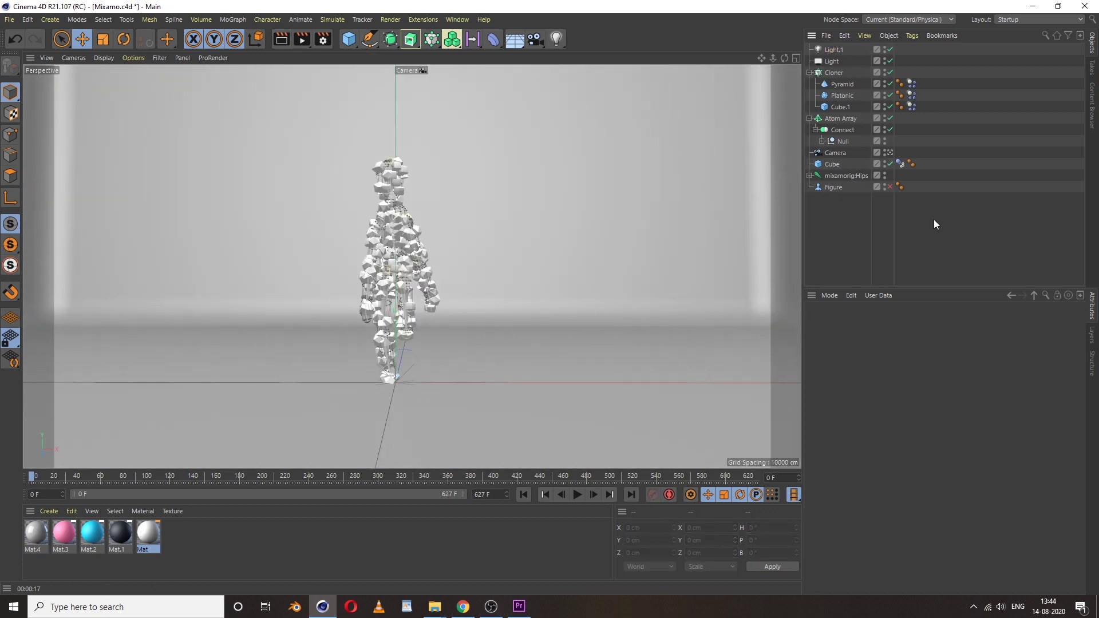
# Apply Mat to the Atom Array, Mat.1 to the Pyramid, Mat.2 to Cube.1, Mat.3 to the Platonic and Mat.4 to the room cube
pyautogui.click(840, 118)
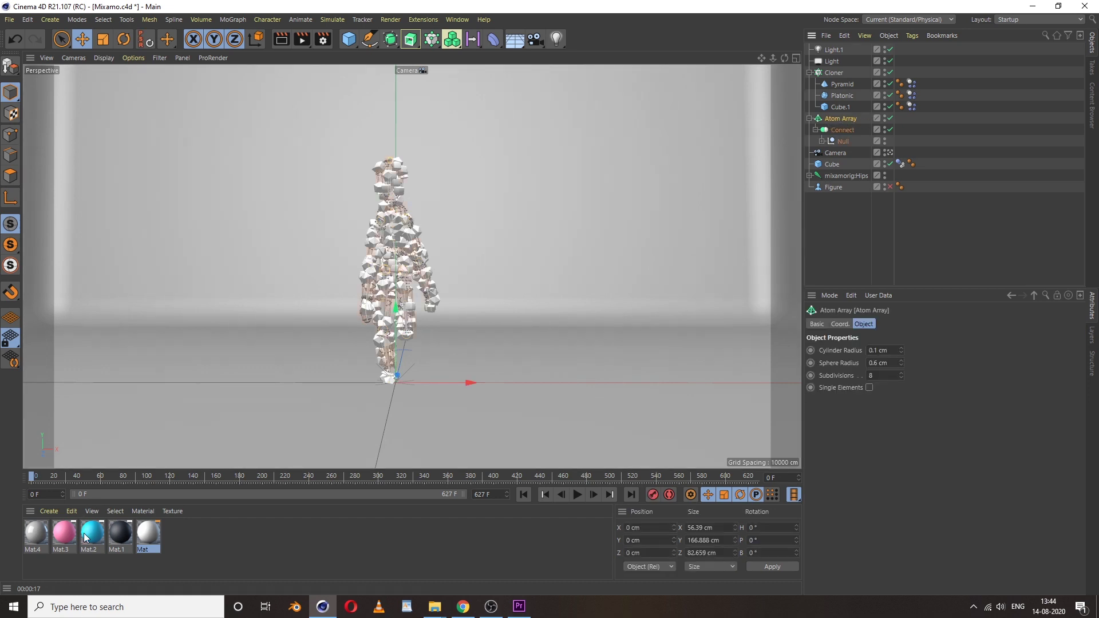
pyautogui.moveTo(45, 544); pyautogui.dragTo(862, 121)
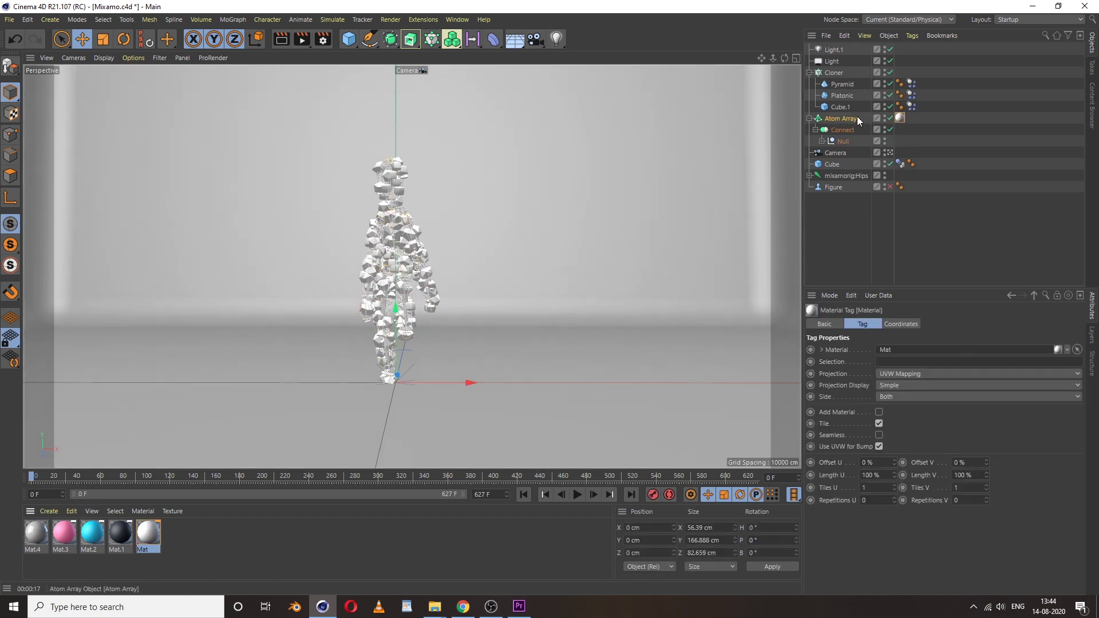
pyautogui.moveTo(62, 546); pyautogui.dragTo(849, 87)
pyautogui.click(849, 87)
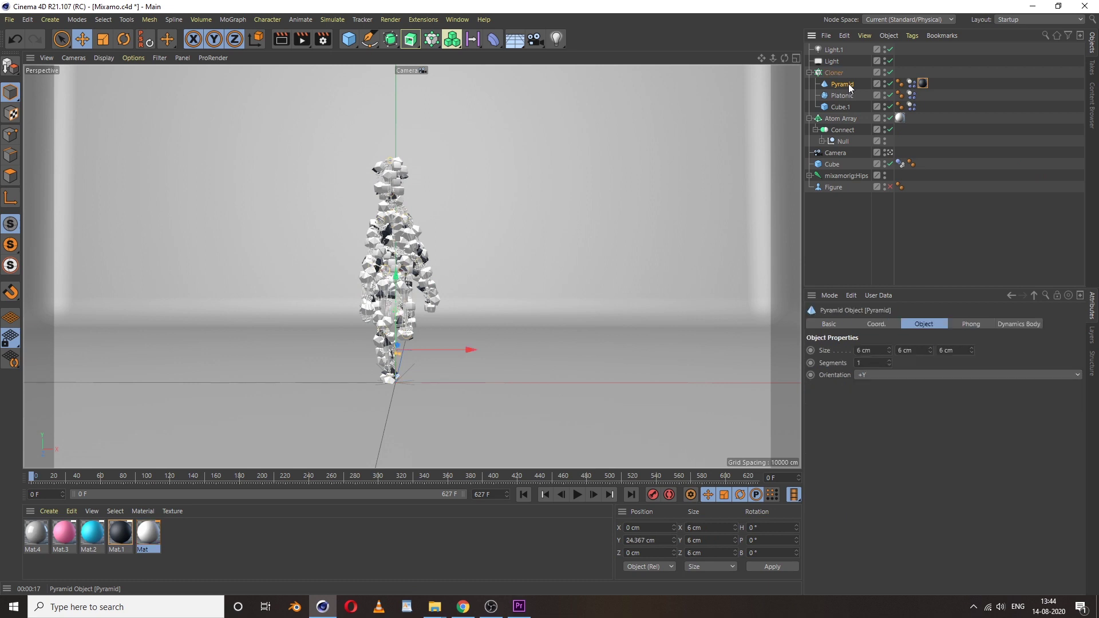
pyautogui.moveTo(90, 539); pyautogui.dragTo(846, 110)
pyautogui.moveTo(69, 547); pyautogui.dragTo(835, 96)
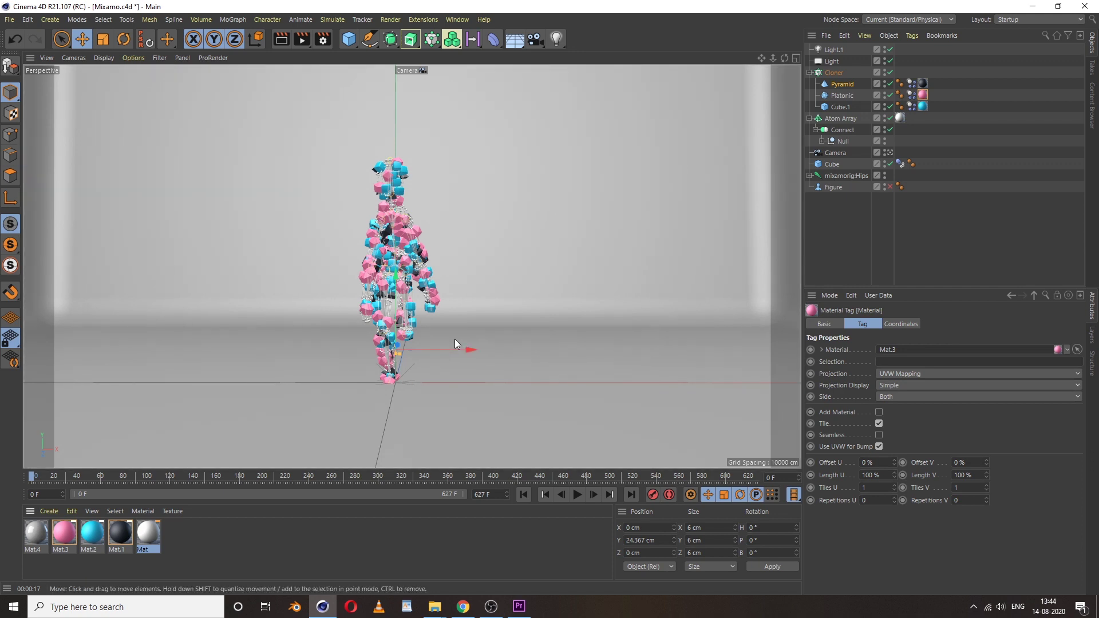
pyautogui.moveTo(36, 534); pyautogui.dragTo(153, 414)
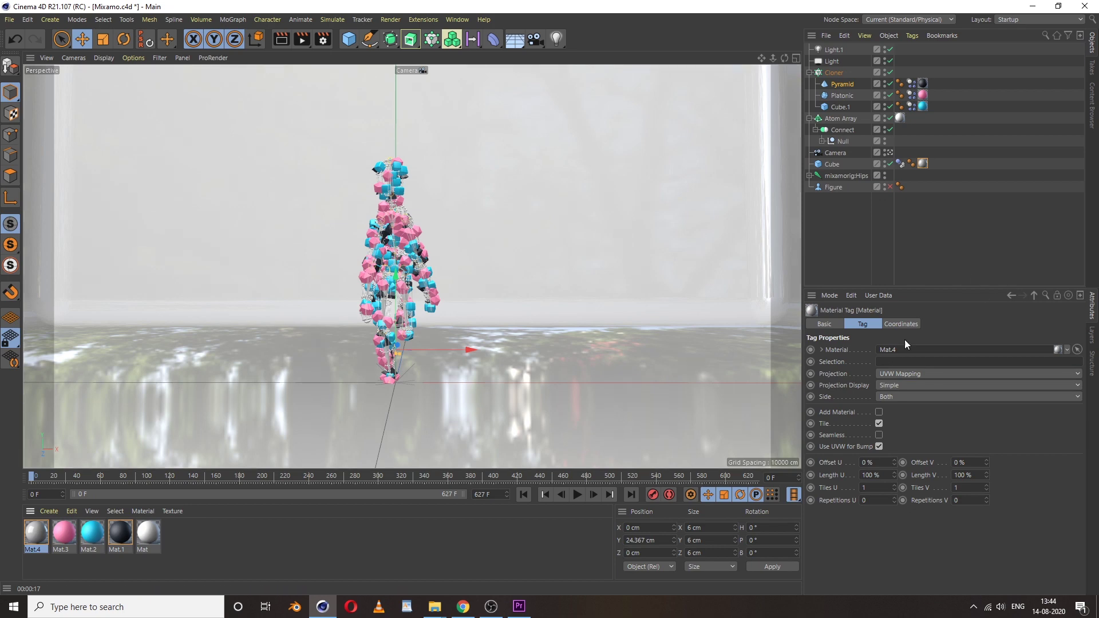
# Render a preview of the camera view with the materials applied and play the dance animation
pyautogui.click(287, 40)
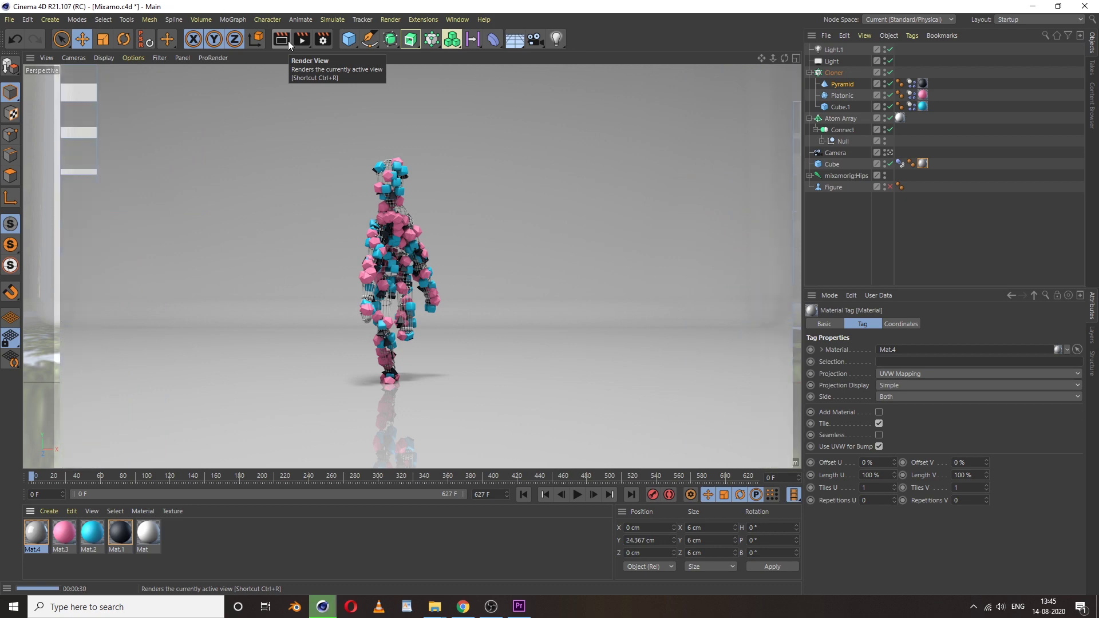
pyautogui.click(578, 495)
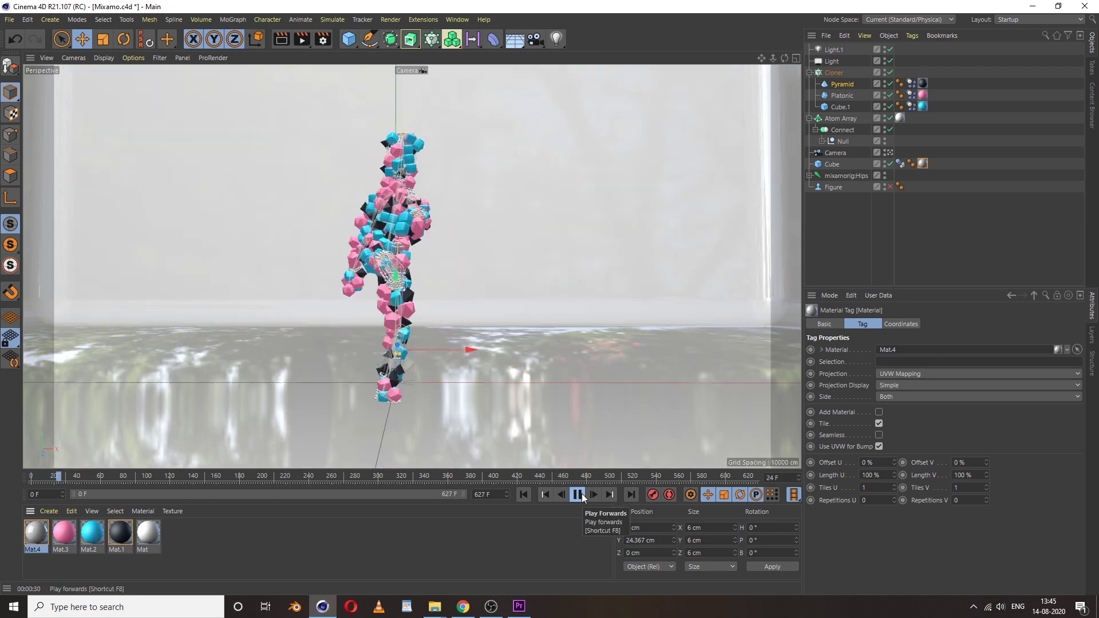